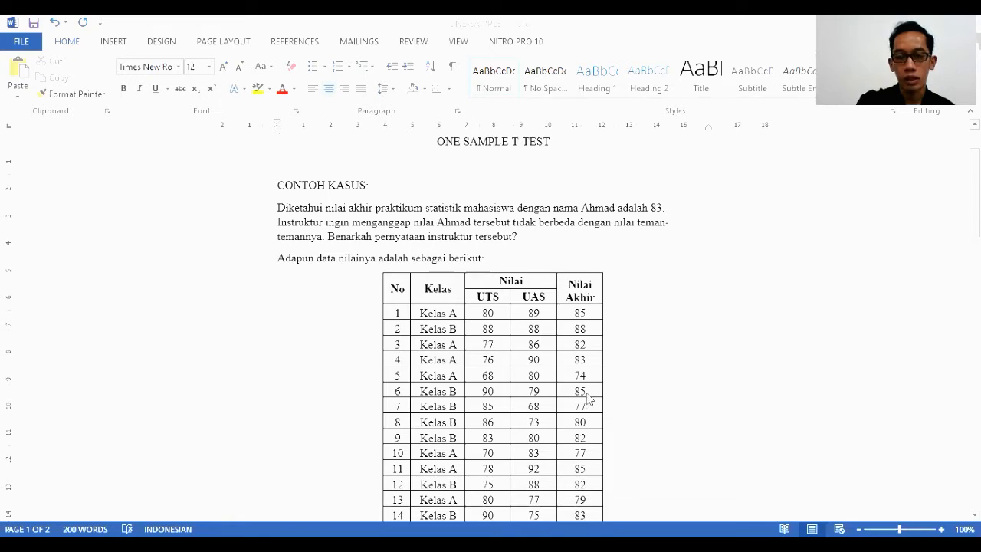
# - Read through the score table to its last row, the error-level note beneath it and the INTERPRETASI section
pyautogui.click(636, 286)
pyautogui.press('Down')
pyautogui.press('Down')
pyautogui.press('Down')
pyautogui.press('Down')
pyautogui.press('Down')
pyautogui.press('Down')
pyautogui.press('Down')
pyautogui.press('Down')
pyautogui.press('Down')
pyautogui.press('Down')
pyautogui.press('Down')
pyautogui.press('Down')
pyautogui.press('Down')
pyautogui.press('Down')
pyautogui.press('Down')
pyautogui.press('Down')
pyautogui.press('Down')
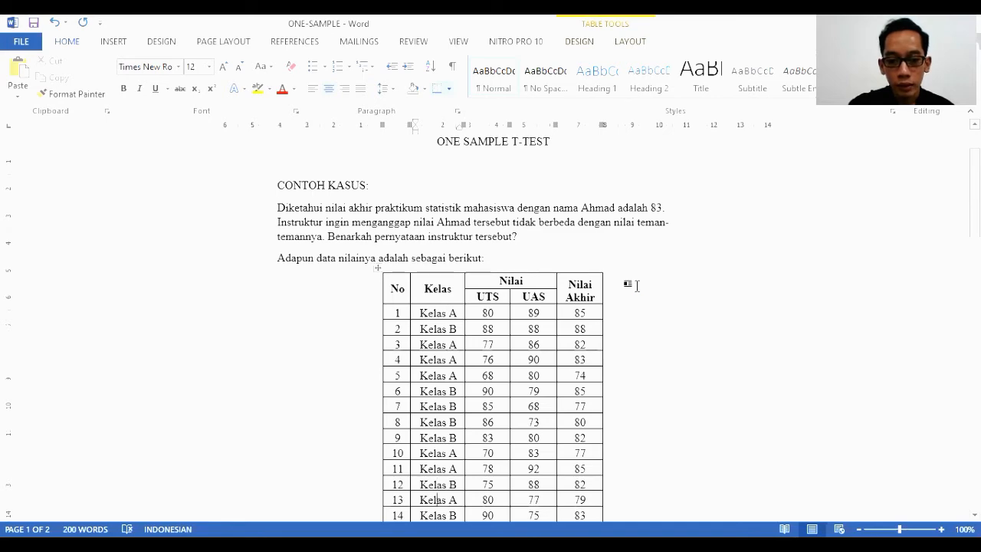
pyautogui.press('Down')
pyautogui.press('Down')
pyautogui.press('Down')
pyautogui.press('Down')
pyautogui.press('Down')
pyautogui.press('Down')
pyautogui.press('Down')
pyautogui.press('Down')
pyautogui.press('Down')
pyautogui.press('Down')
pyautogui.press('Down')
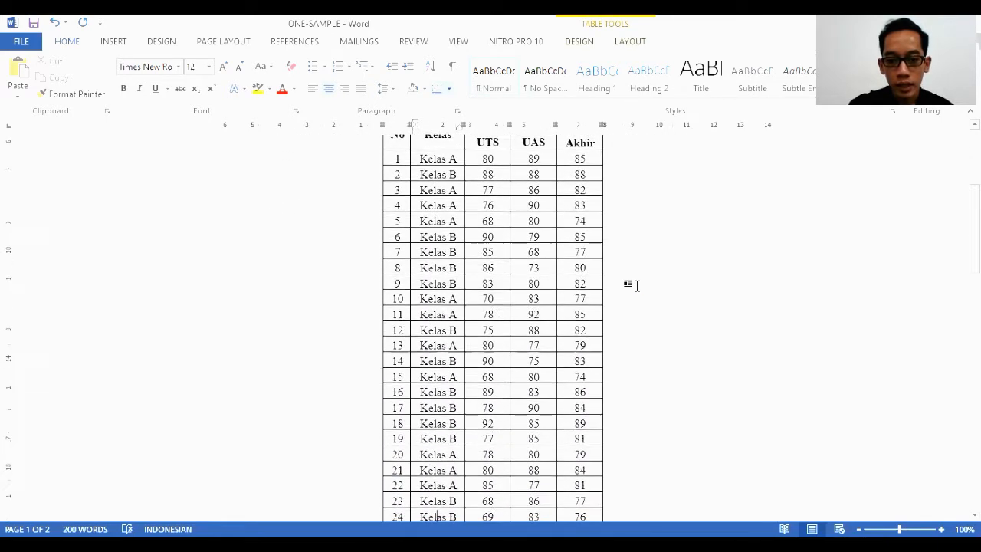
pyautogui.press('Down')
pyautogui.press('Down')
pyautogui.press('Down')
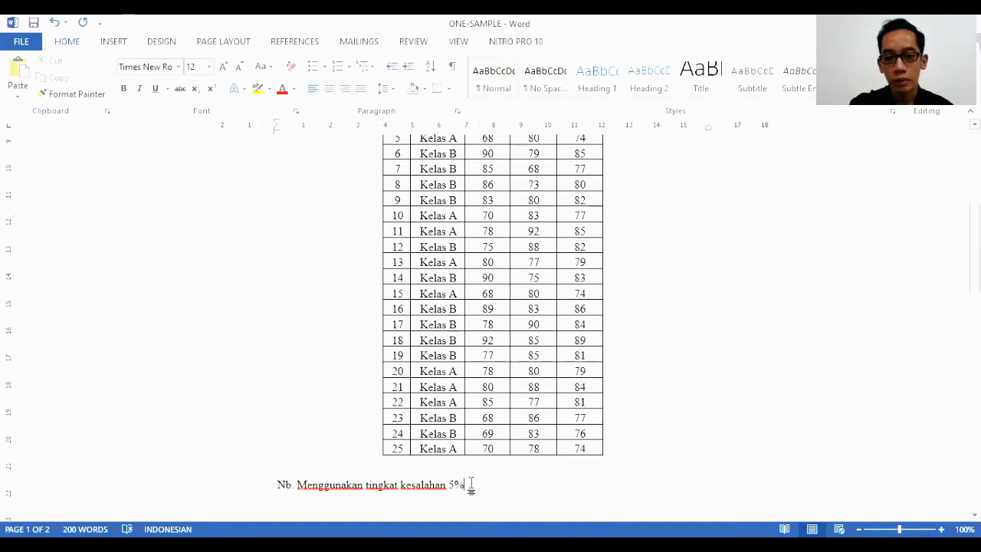
pyautogui.press('Down')
pyautogui.press('Down')
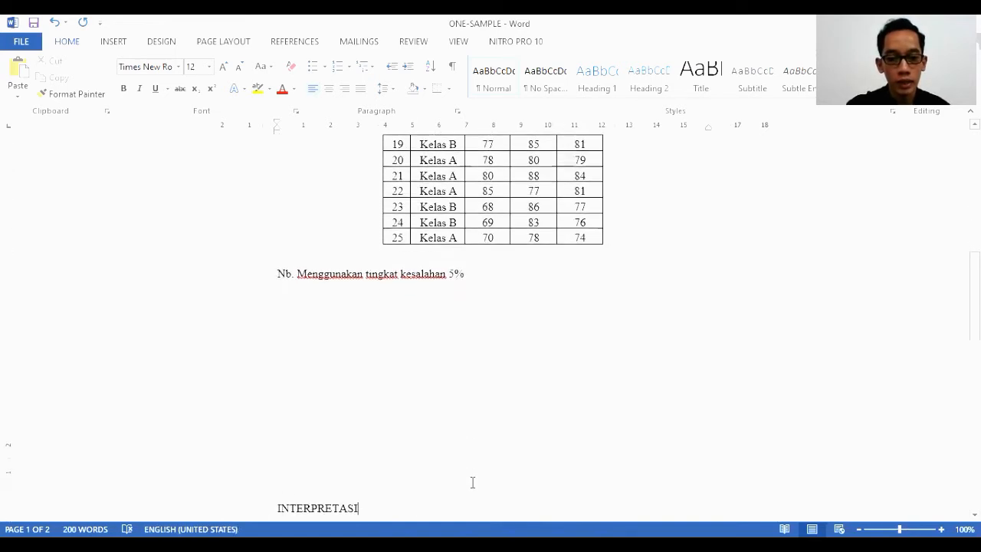
# - Center the INTERPRETASI heading and add a left-aligned blank line above it
pyautogui.press('Return')
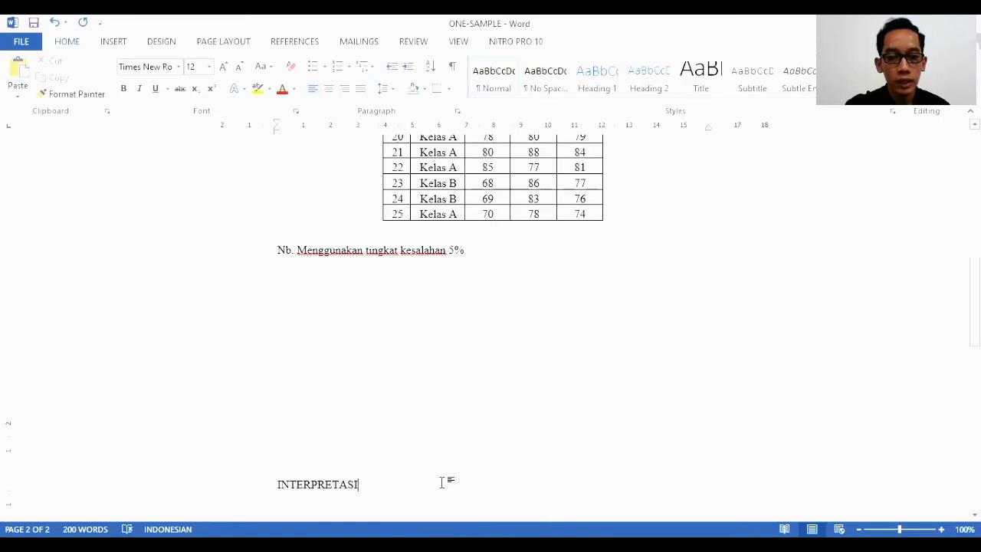
pyautogui.hotkey('ctrl', 'e')
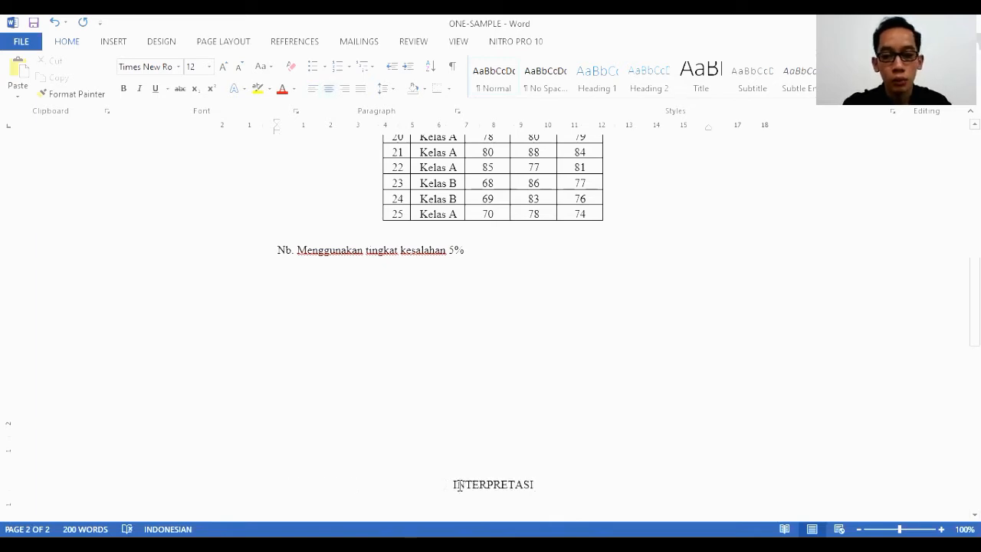
pyautogui.click(450, 485)
pyautogui.press('Return')
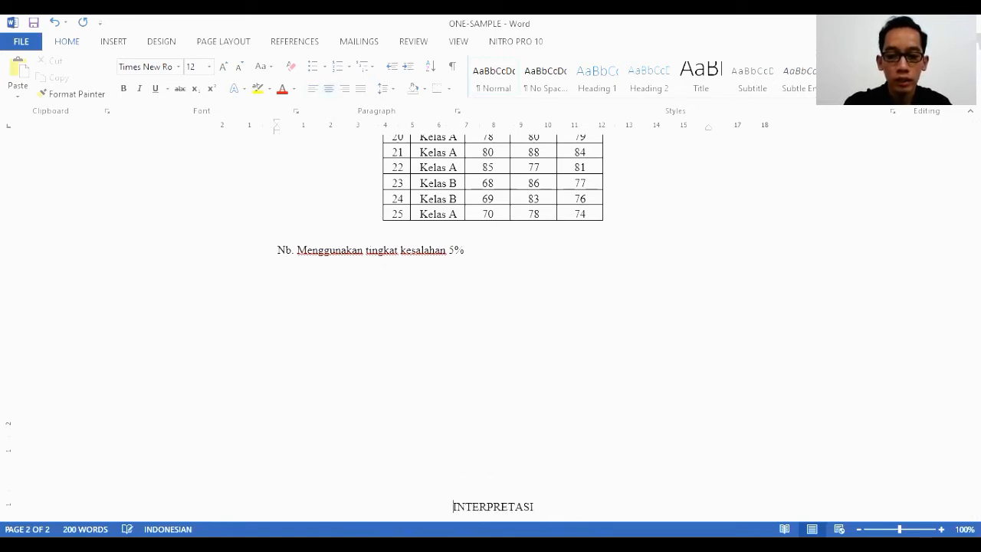
pyautogui.press('Up')
pyautogui.hotkey('ctrl', 'l')
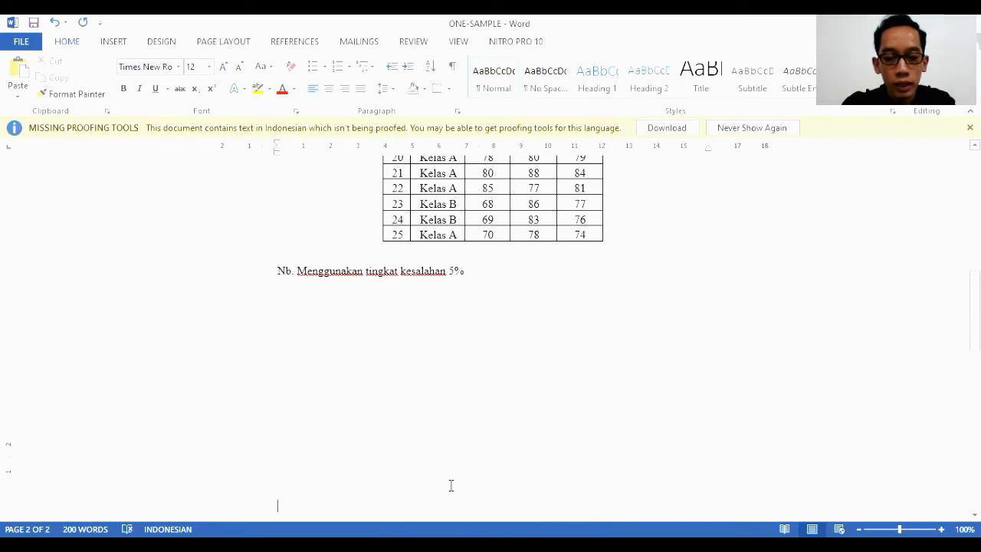
# - Add the lines "TVALUE =" and "VARIABEL NUMERIK =" above the INTERPRETASI heading
pyautogui.write('TVALUE')
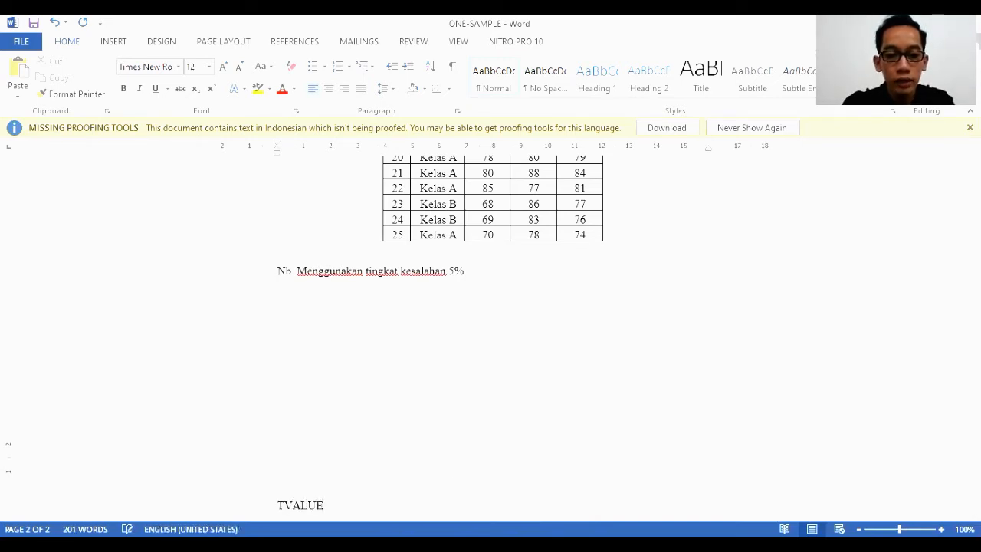
pyautogui.write(' =')
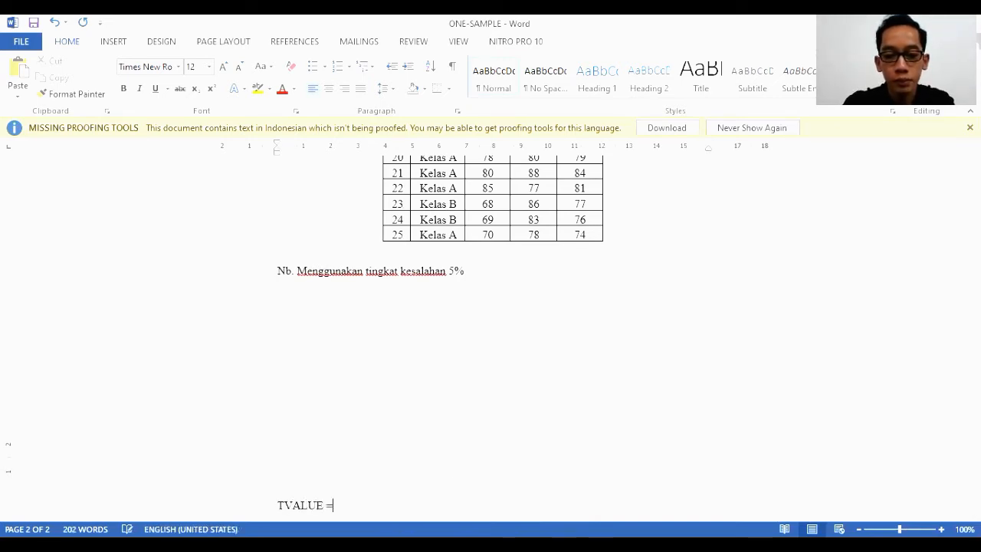
pyautogui.press('Return')
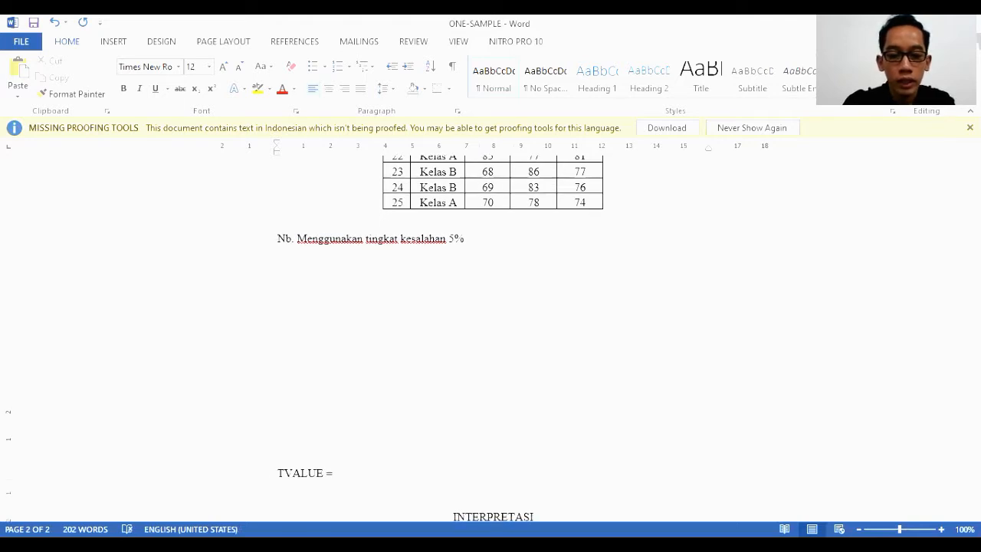
pyautogui.write('VAR')
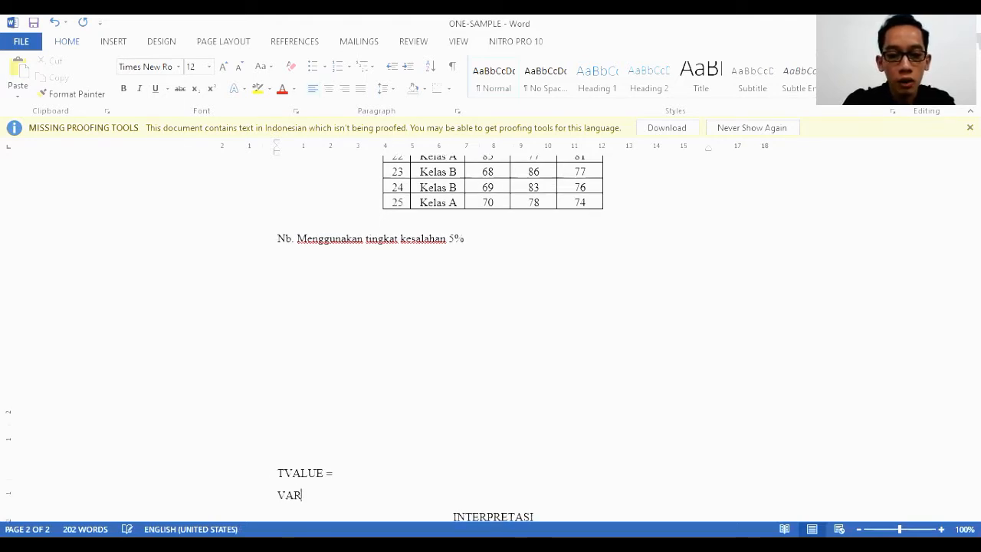
pyautogui.write('IABEL N')
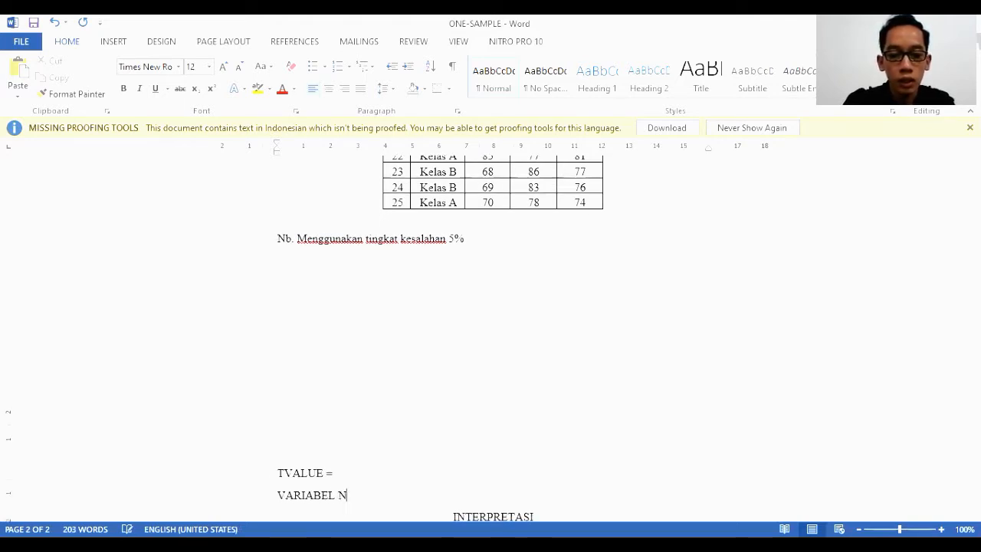
pyautogui.write('UMERIK =')
# - Close the proofing tools notice, look up the known score in the case text, and enter 83 after "TVALUE ="
pyautogui.click(334, 473)
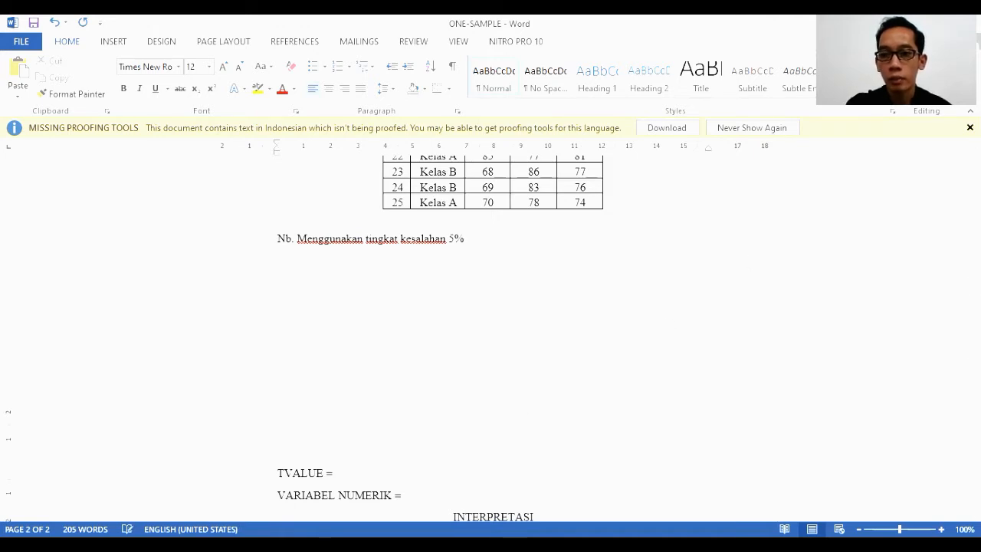
pyautogui.click(969, 128)
pyautogui.moveTo(973, 314); pyautogui.dragTo(974, 186)
pyautogui.doubleClick(656, 273)
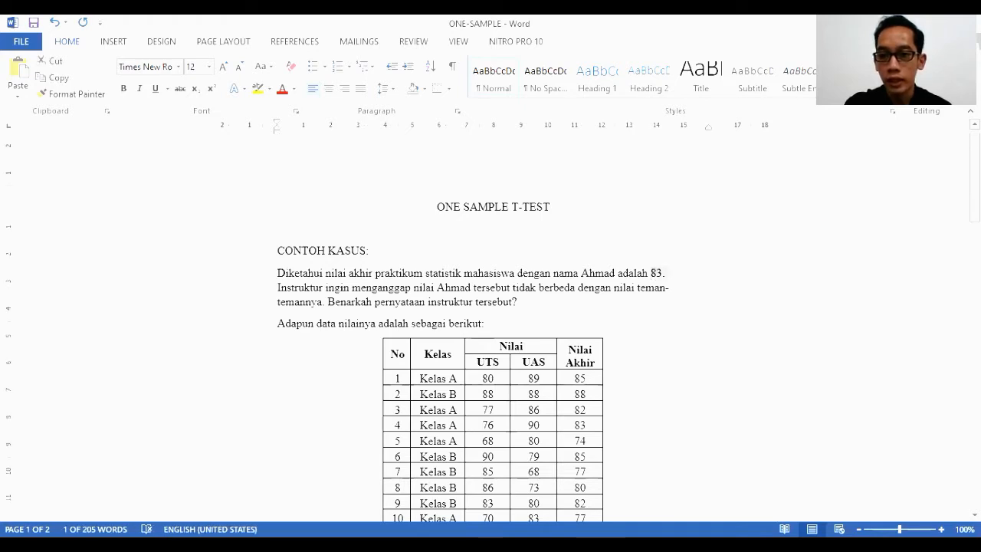
pyautogui.scroll(-14, 452, 429)
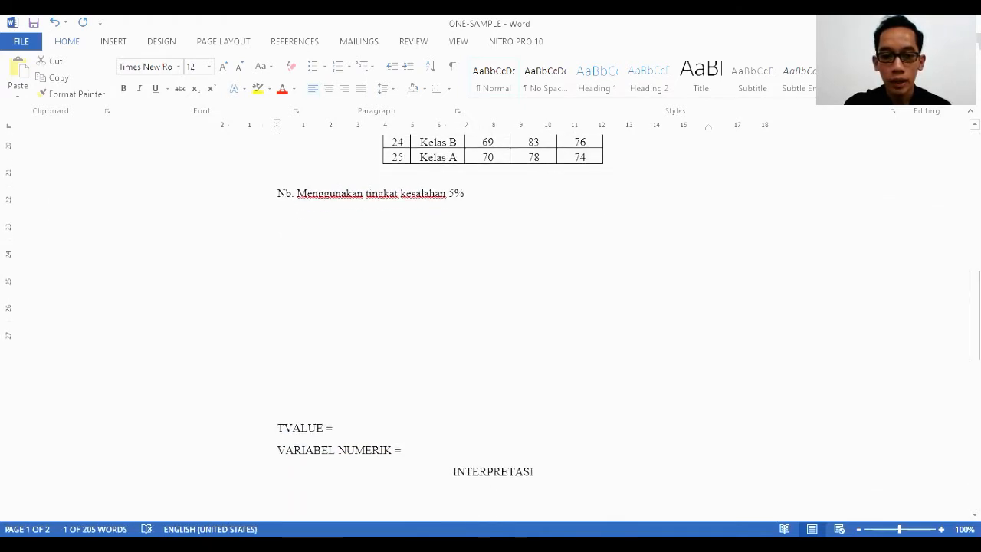
pyautogui.click(439, 424)
pyautogui.write('83')
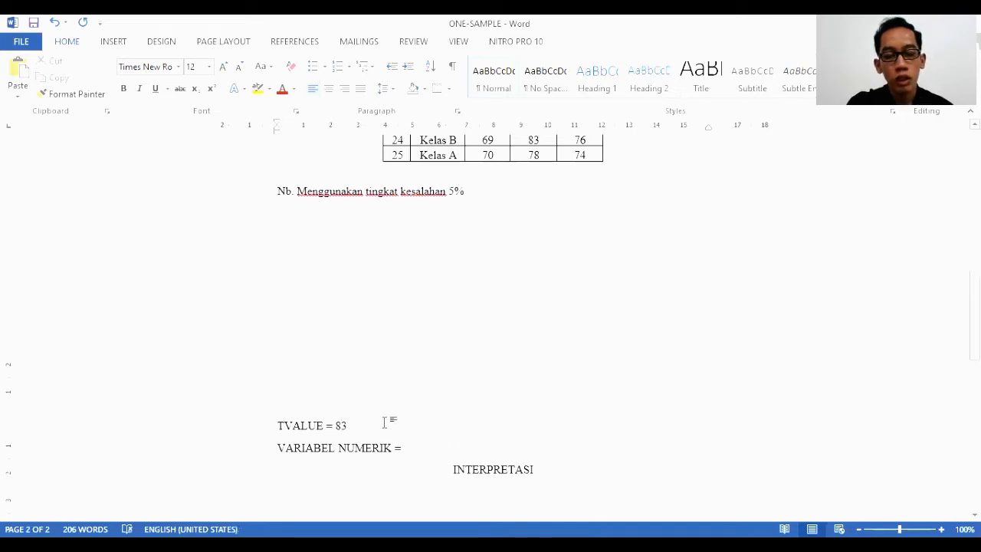
# - Find the variable name in the case text and enter NILAI AKHIR after "VARIABEL NUMERIK ="
pyautogui.click(444, 451)
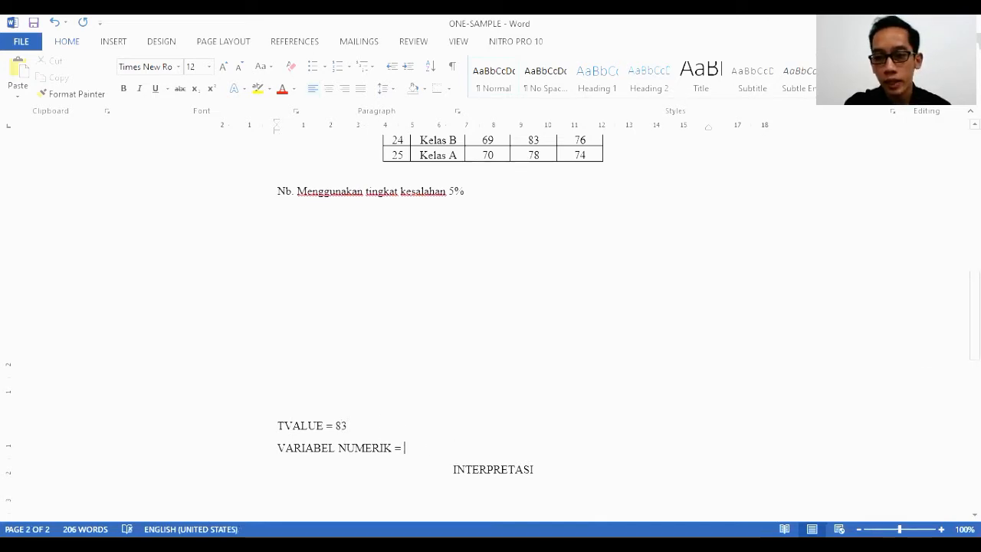
pyautogui.scroll(15, 636, 273)
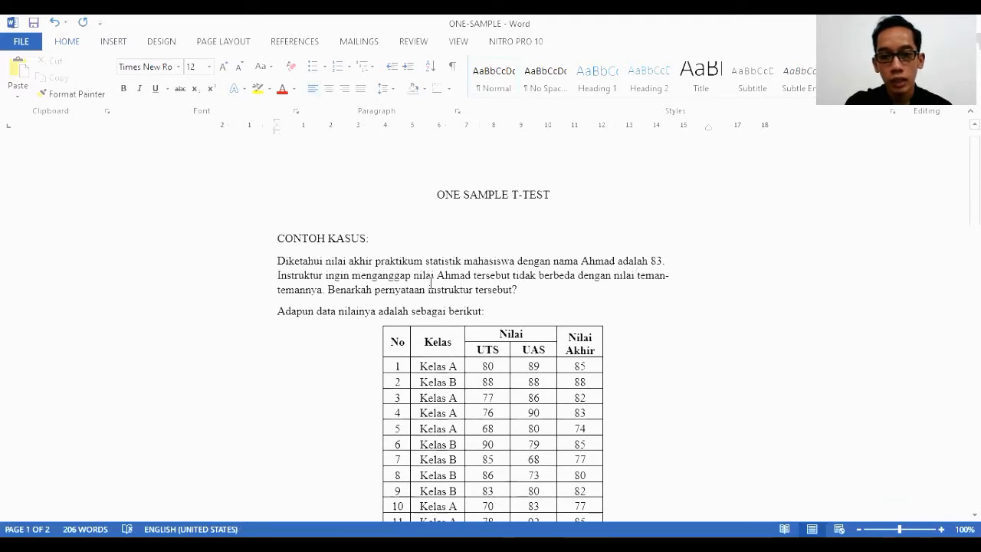
pyautogui.moveTo(325, 262); pyautogui.dragTo(370, 266)
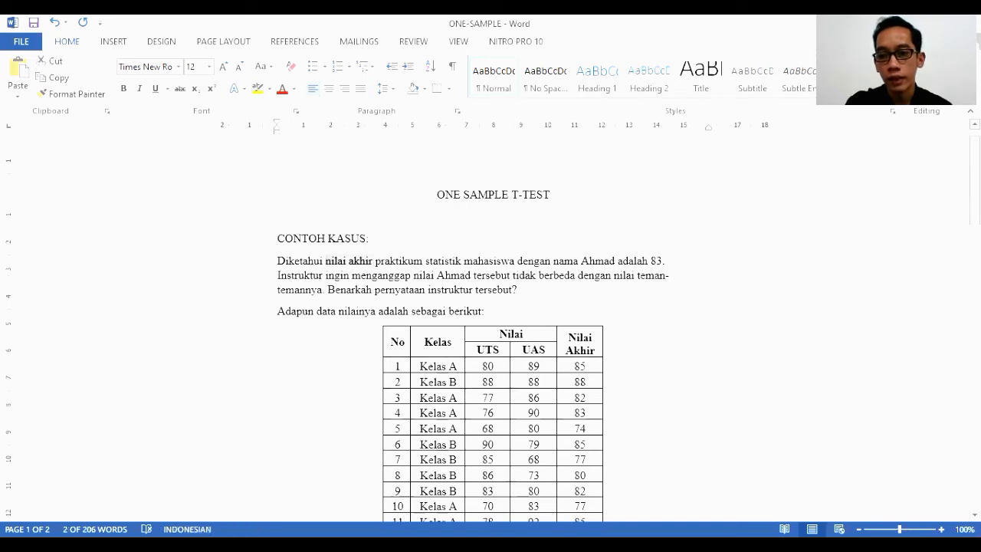
pyautogui.moveTo(974, 216); pyautogui.dragTo(973, 396)
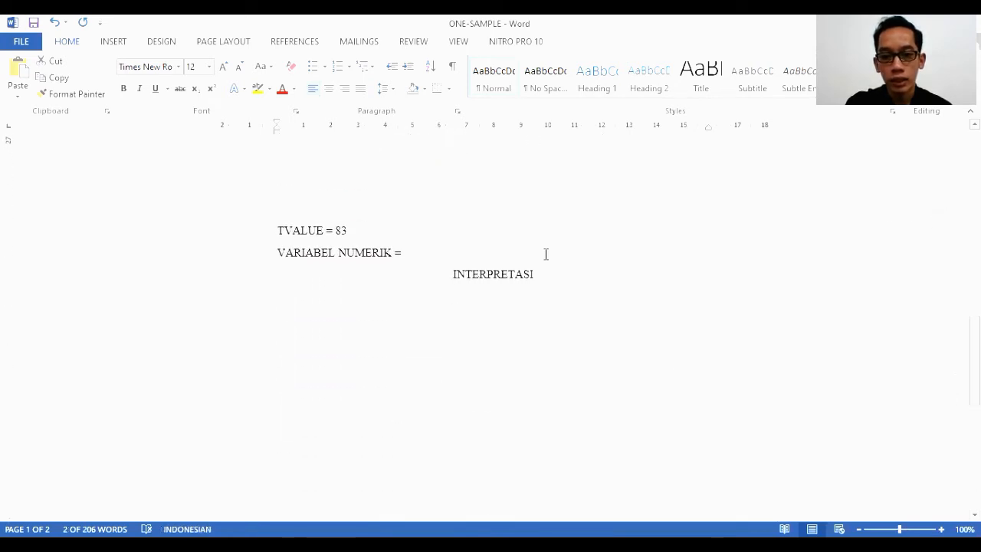
pyautogui.click(506, 251)
pyautogui.write('NILA')
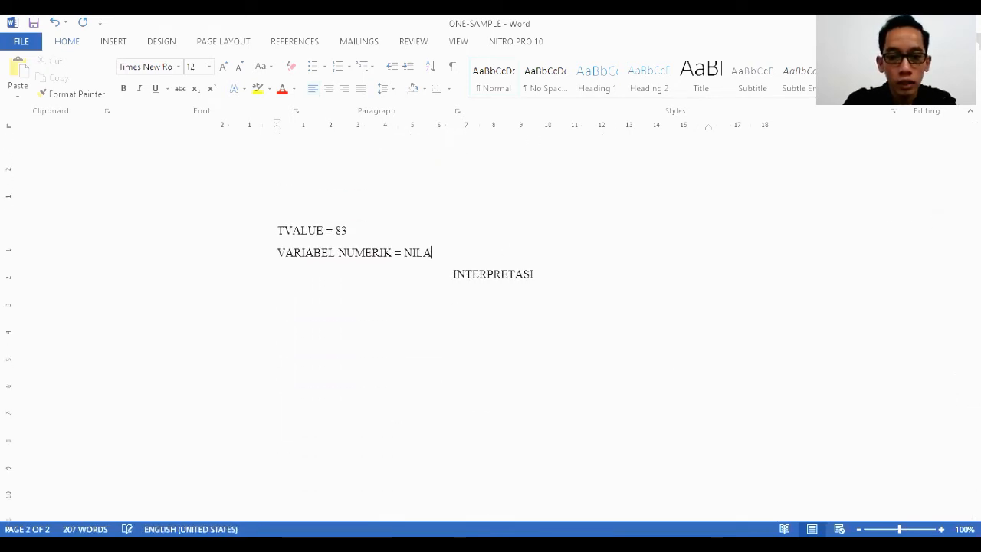
pyautogui.write('I AKHIR')
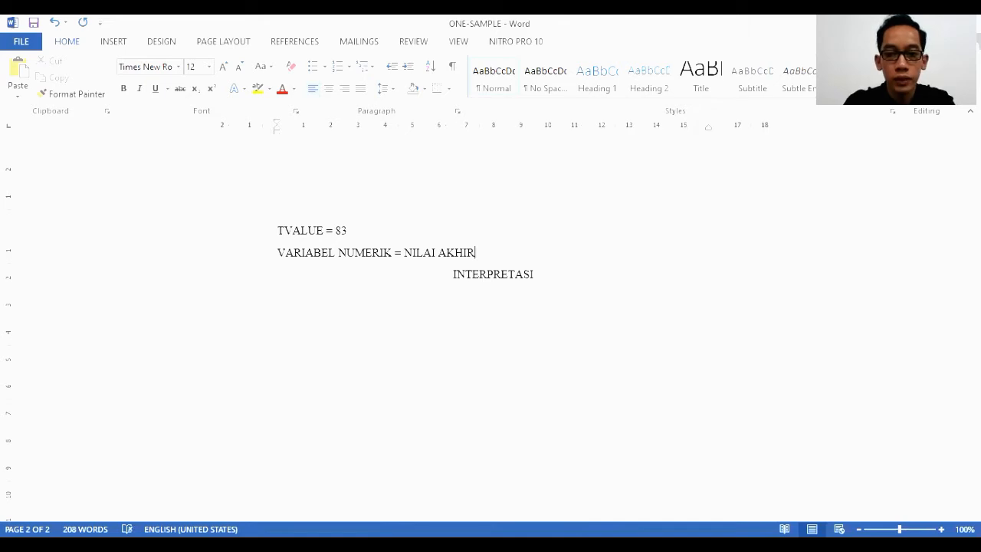
# - Insert a blank line between the VARIABEL NUMERIK line and the INTERPRETASI heading
pyautogui.press('Right')
pyautogui.press('Return')
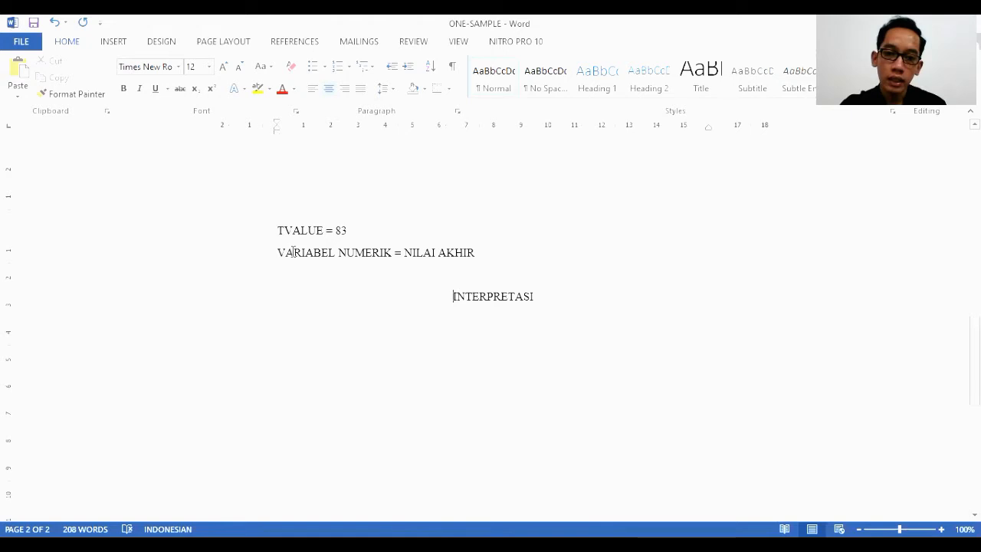
pyautogui.click(522, 253)
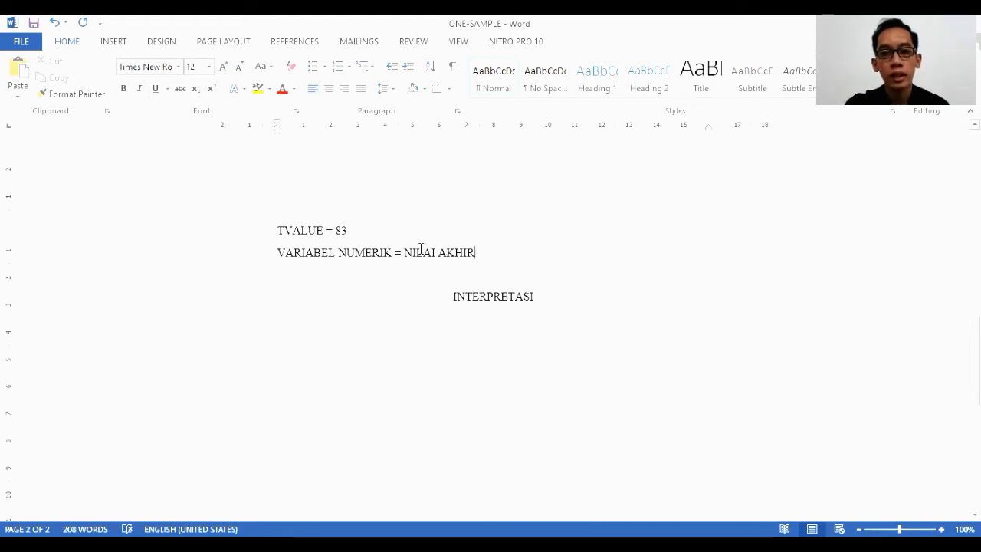
# - Below the INTERPRETASI heading, add the line "HIPOTESIS:" followed by separate lines "H0=" and "H1="
pyautogui.click(483, 317)
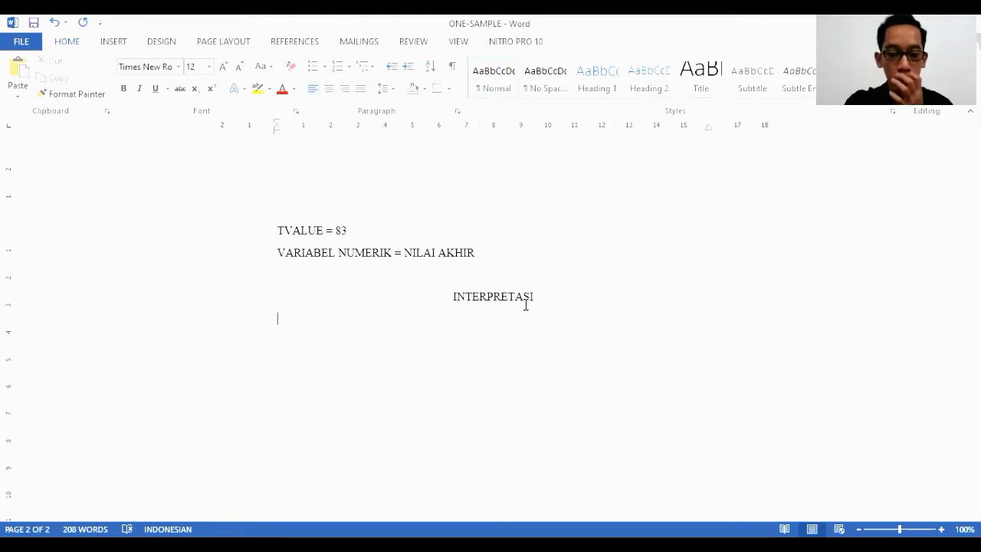
pyautogui.write('HIPOTESIS:')
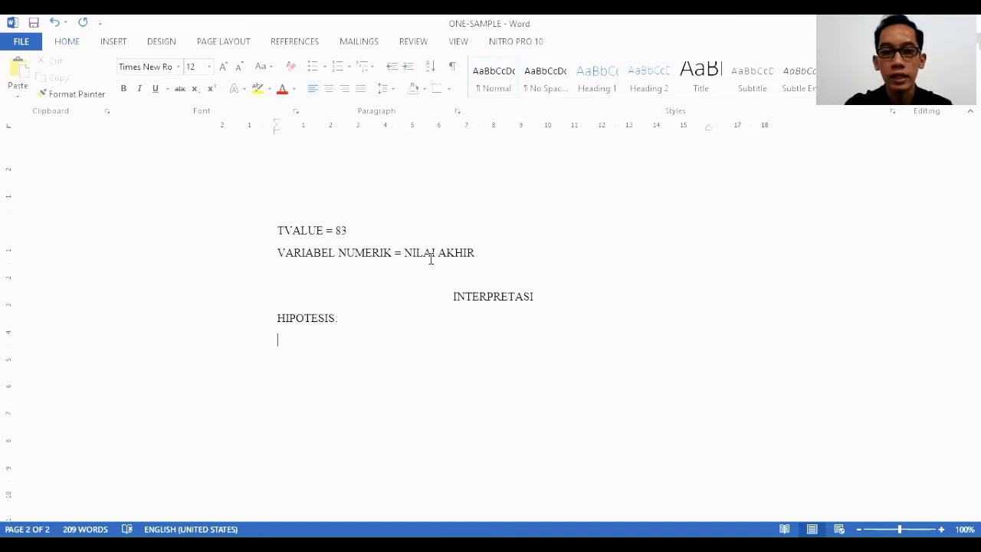
pyautogui.write('H0')
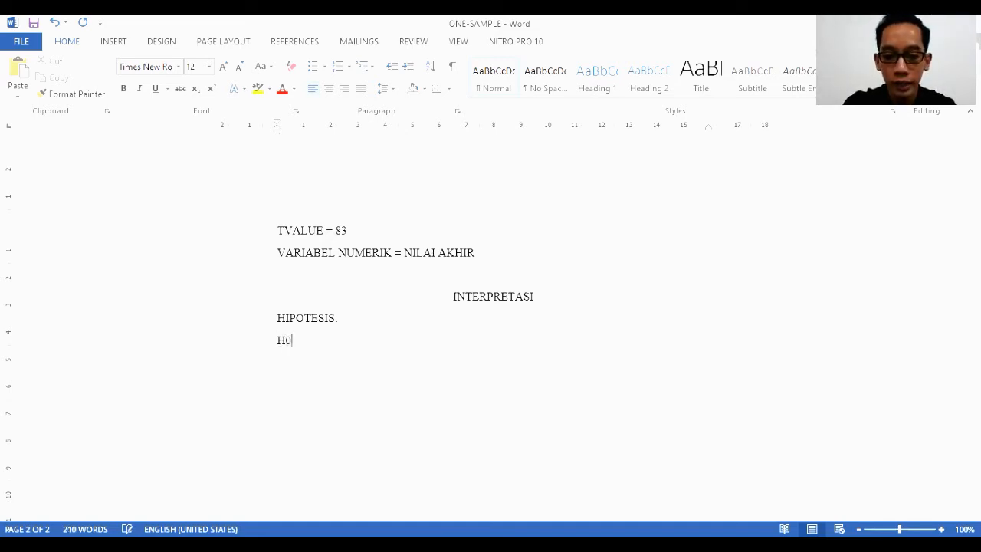
pyautogui.write('=')
pyautogui.press('Return')
pyautogui.write('H1')
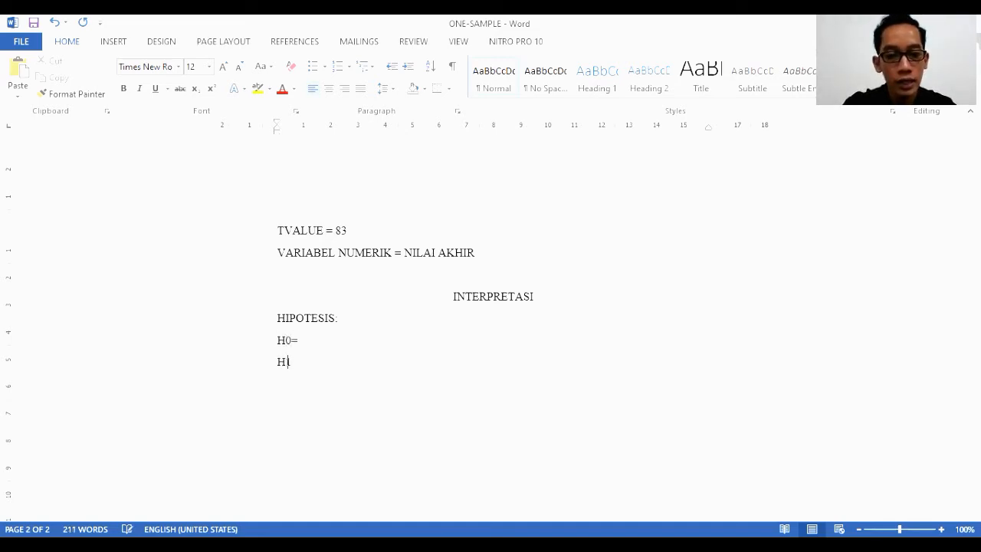
pyautogui.write('=')
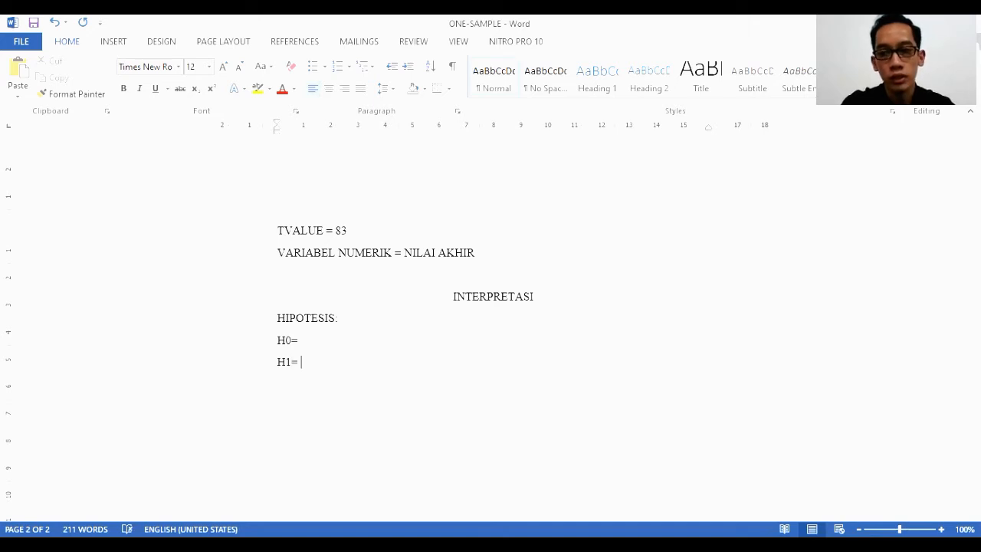
# - Fill in H0 with "TIDAK BERBEDA (" and H1 with "BERBEDA (", leaving both parentheses open
pyautogui.click(348, 342)
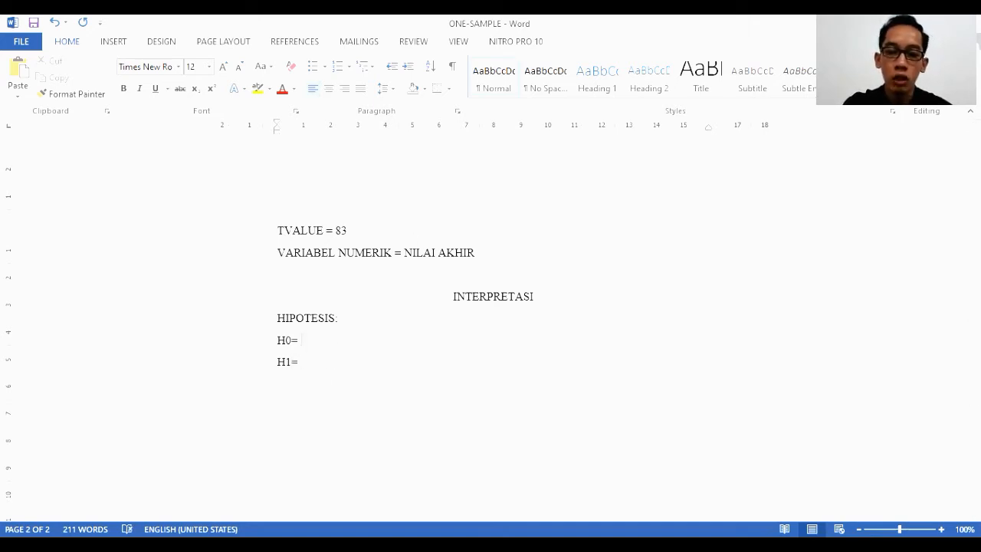
pyautogui.write('TIDAK BERBEDA (')
pyautogui.click(301, 362)
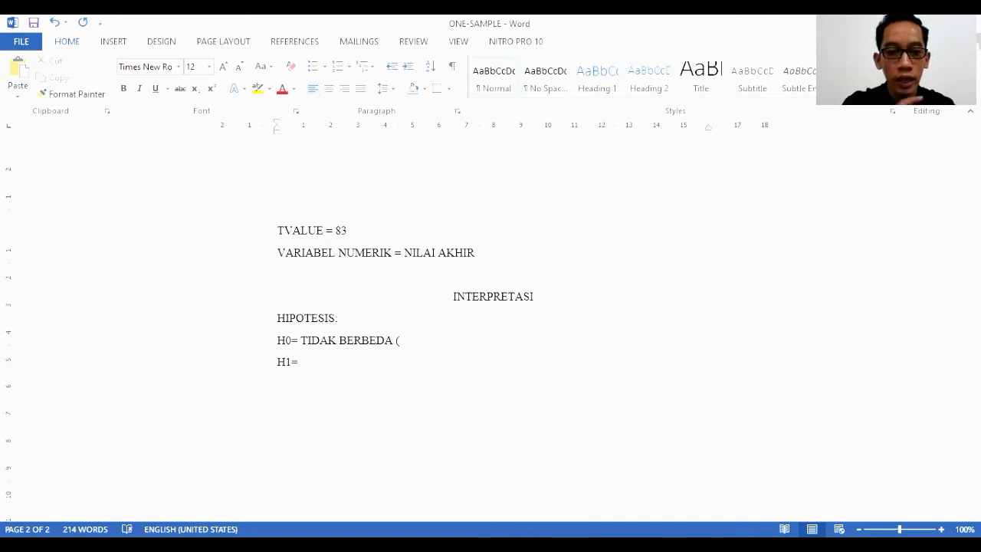
pyautogui.write('BERBE')
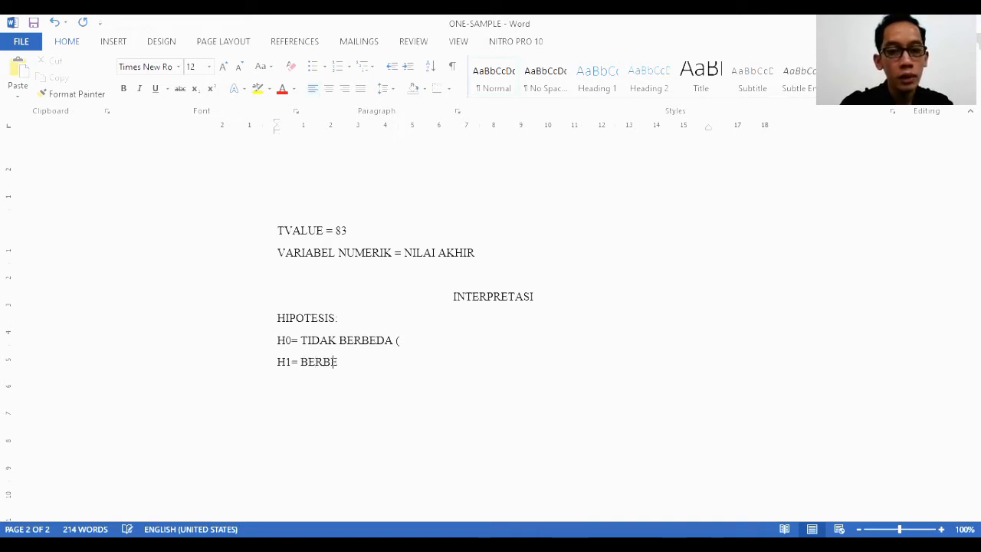
pyautogui.write('DA (')
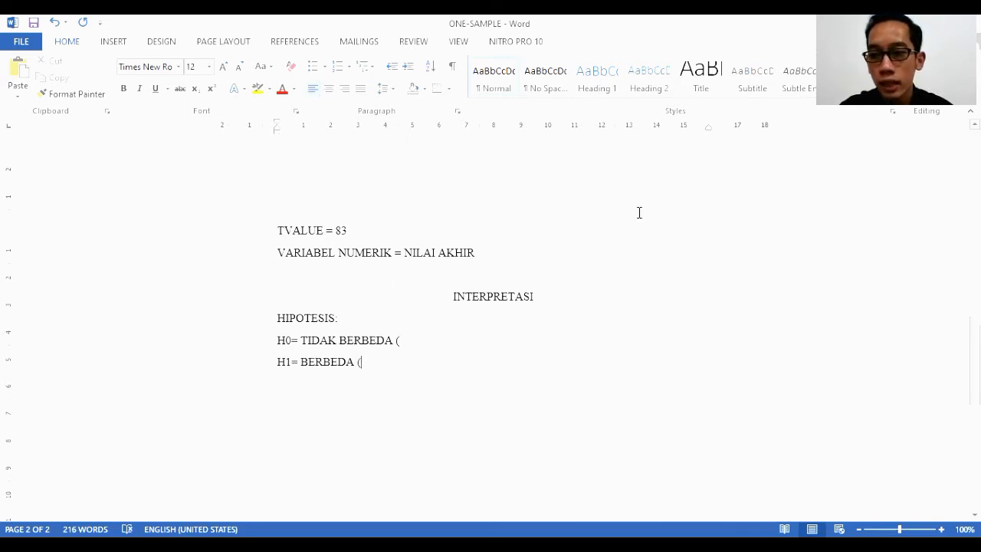
# - Reread the case and complete H0 with "NILAI AKHIR PRAKTIKUM", the student's name, and "TIDAK BERBEDA DENGAN NILAI AKHIR TEMAN-TEMANNYA)"
pyautogui.scroll(15, 628, 307)
pyautogui.scroll(1, 490, 331)
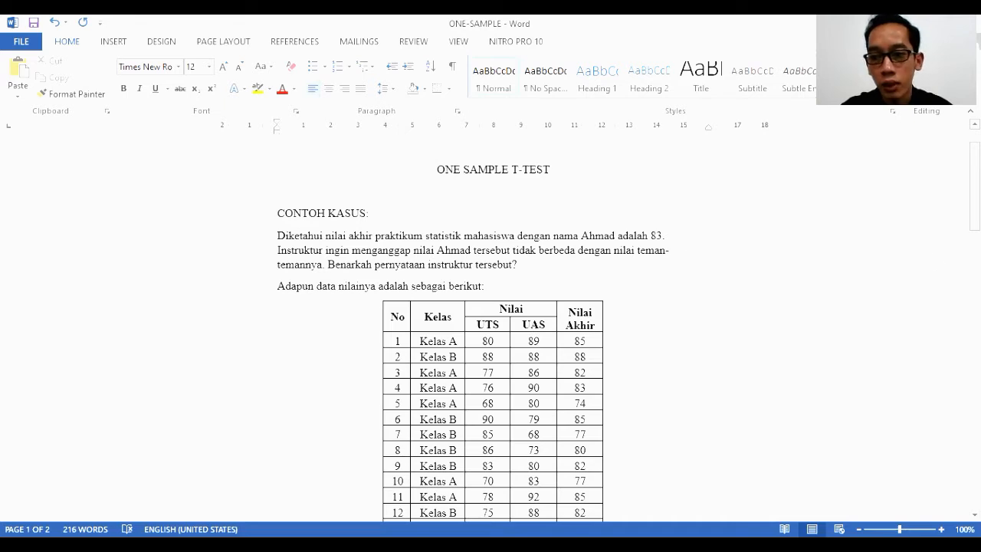
pyautogui.scroll(-20, 957, 432)
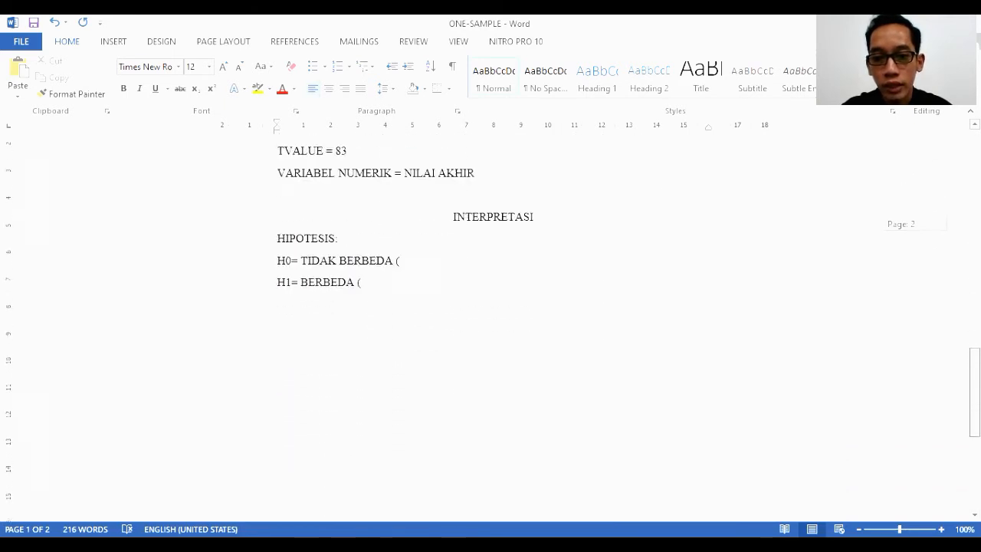
pyautogui.scroll(5, 617, 263)
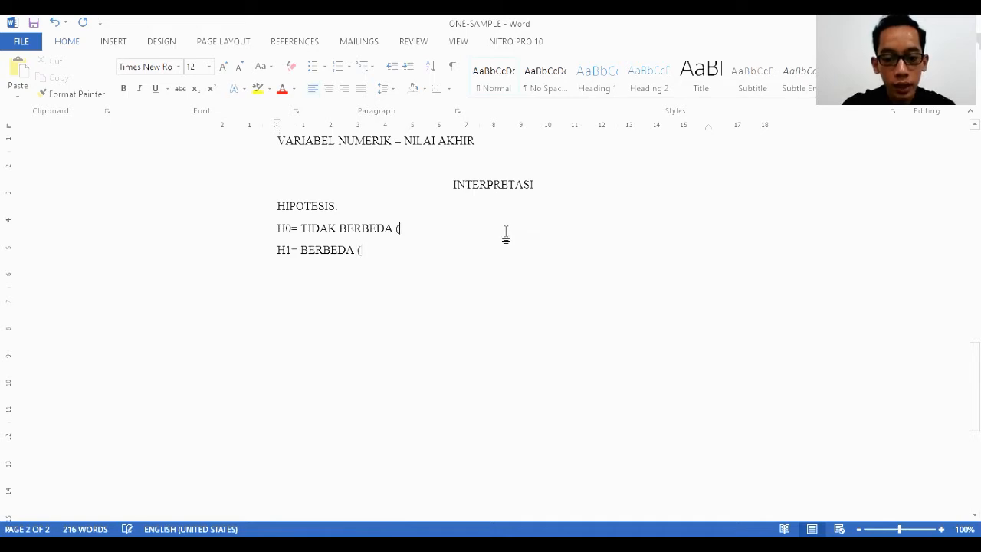
pyautogui.write('NILA')
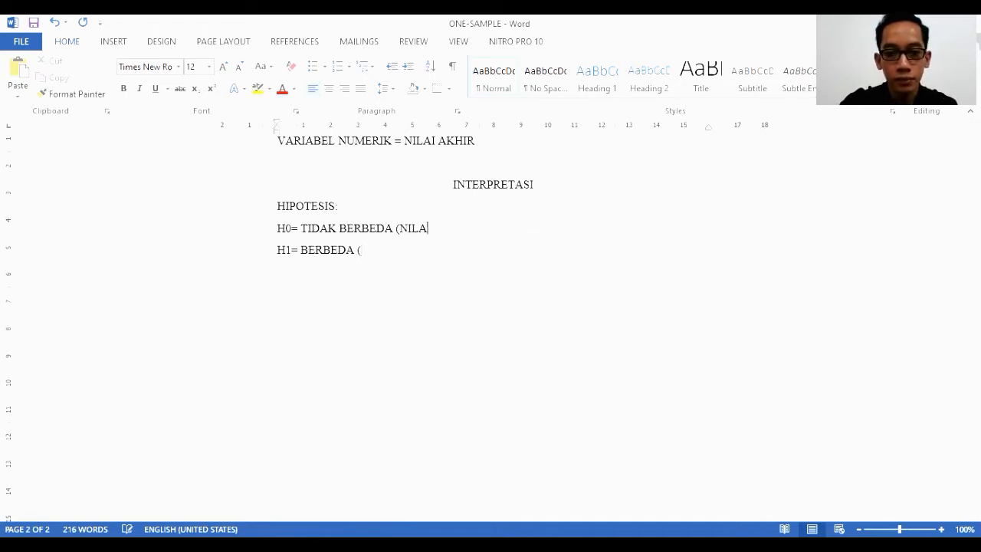
pyautogui.write('I AKHIR PR')
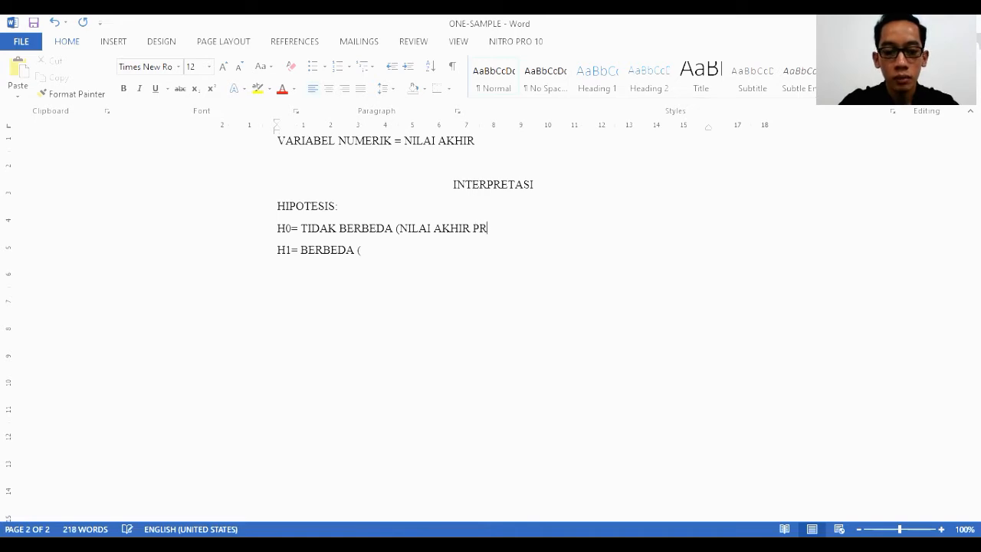
pyautogui.write('AKTIKUM AHMAD')
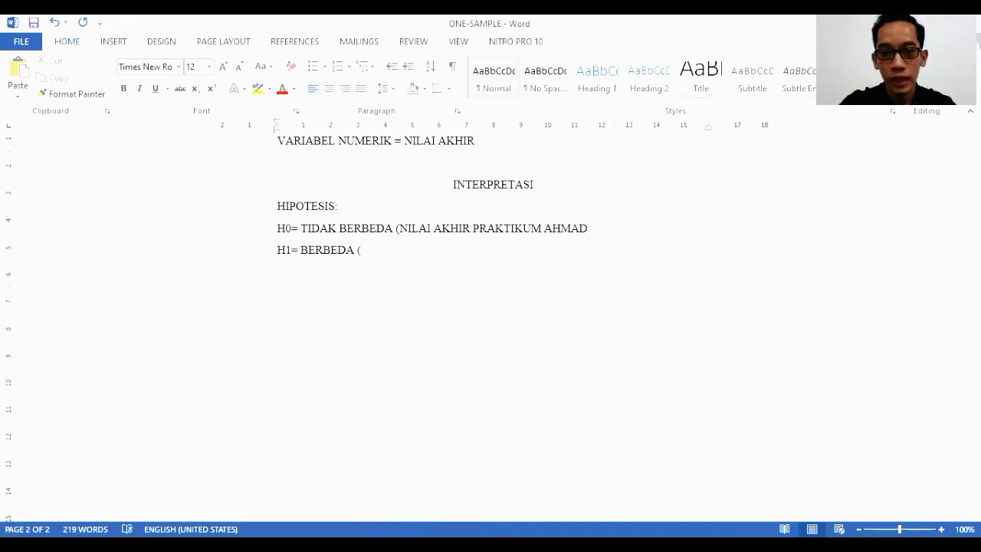
pyautogui.write(' TIDAK BERBEDA DENGAN')
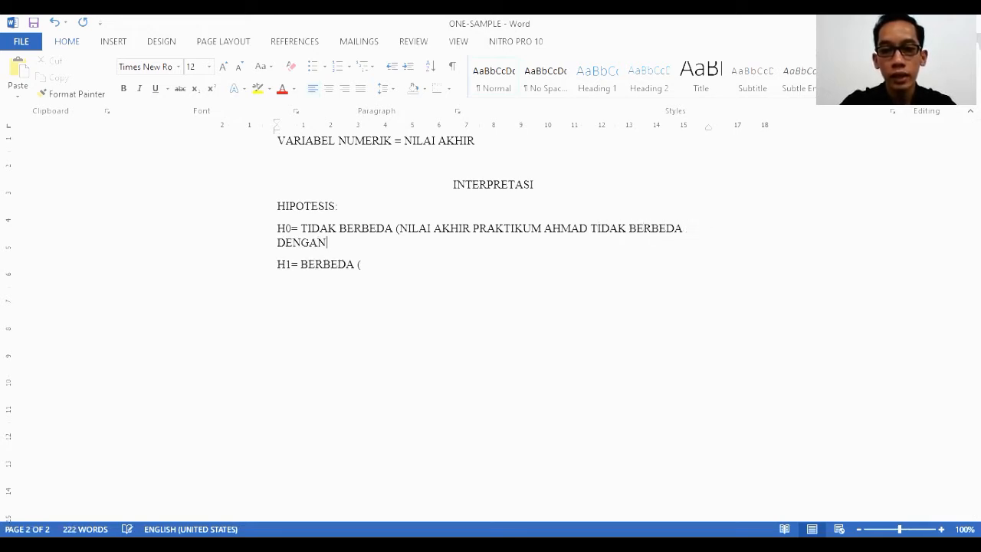
pyautogui.write(' NILAI')
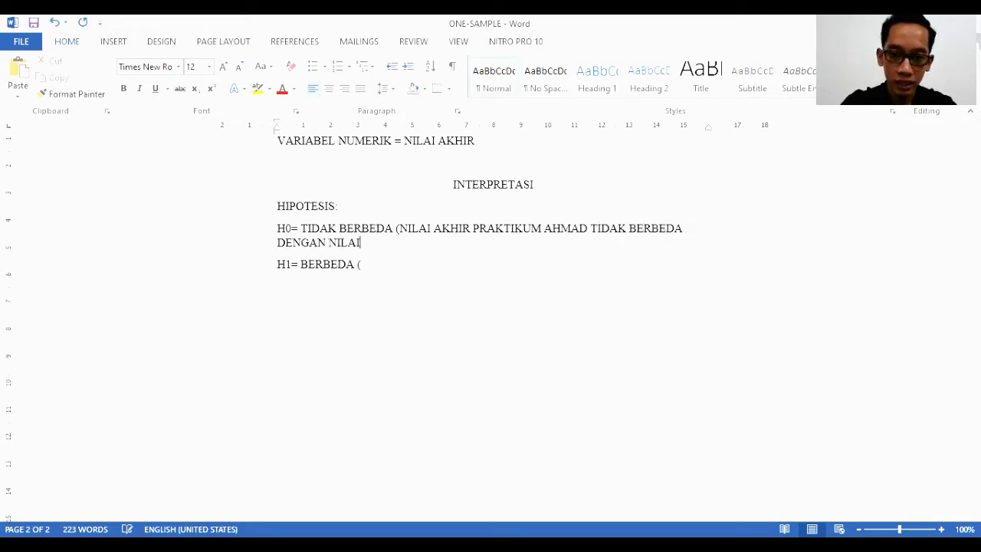
pyautogui.write(' AKHIR')
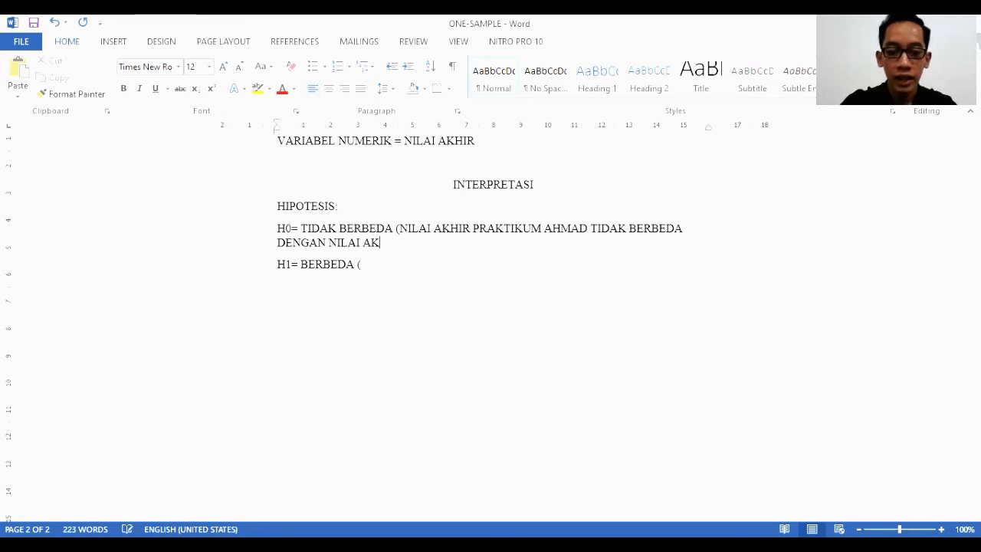
pyautogui.write(' TEMAN')
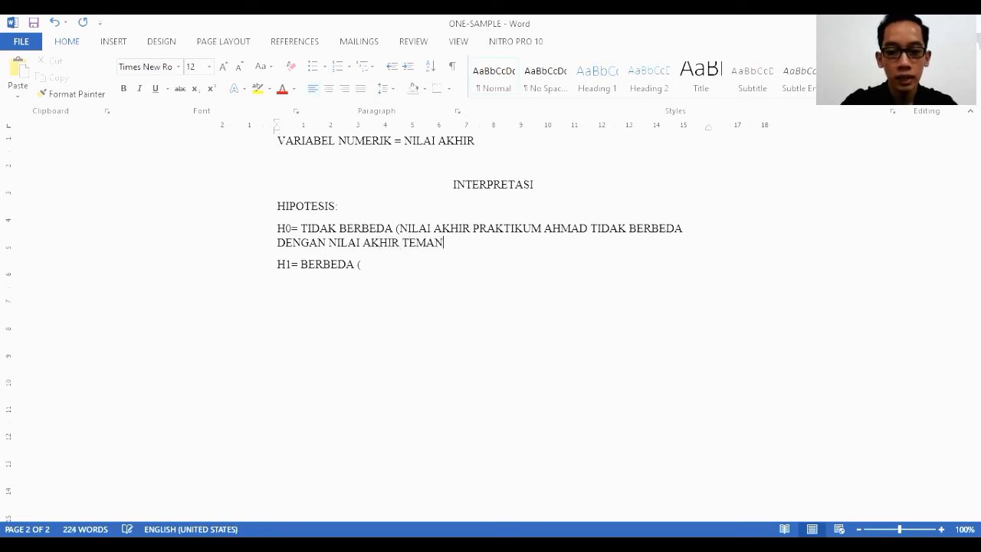
pyautogui.write('-TEMANNYA')
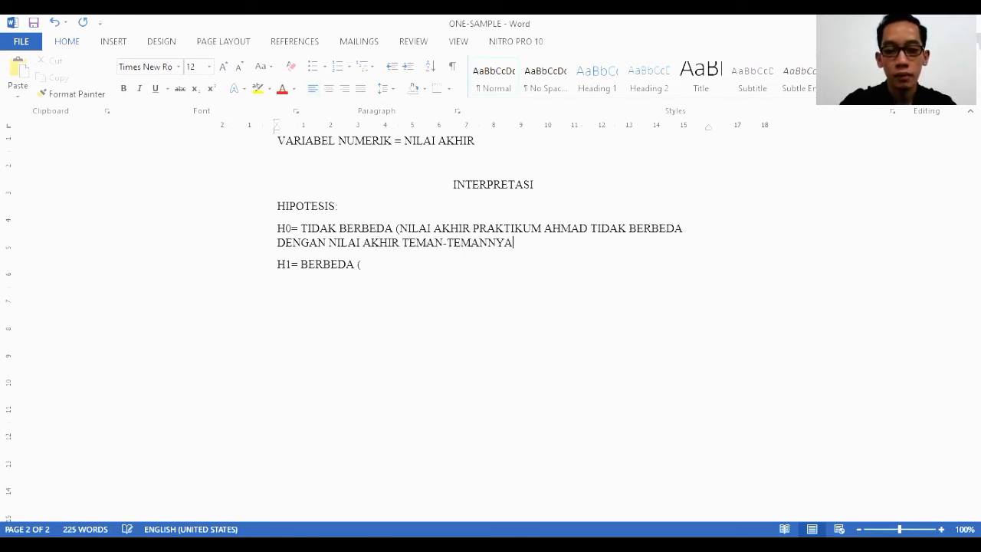
pyautogui.write(')')
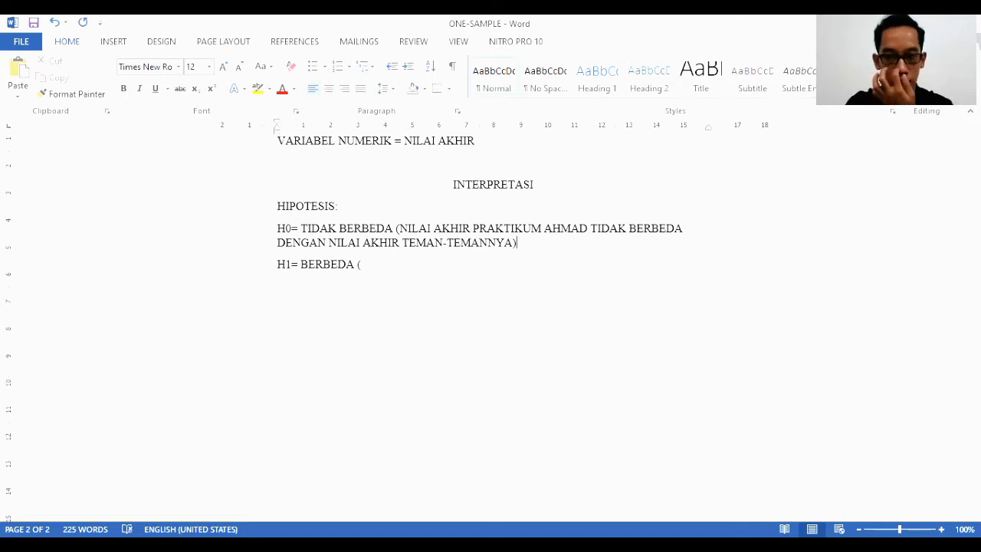
# - Give the H0 paragraph a hanging indent of about 0.75 on the ruler
pyautogui.moveTo(278, 128); pyautogui.dragTo(280, 129)
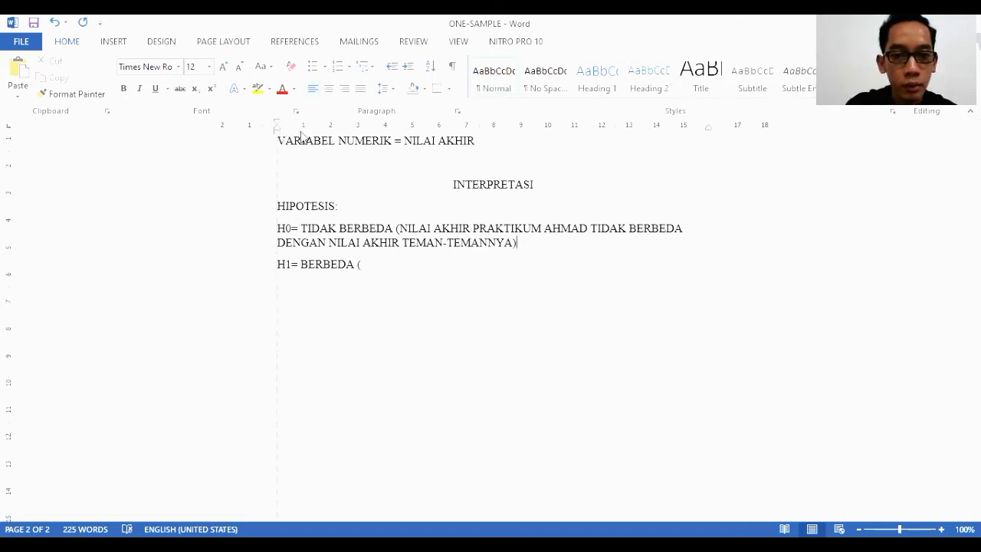
pyautogui.moveTo(300, 138); pyautogui.dragTo(300, 139)
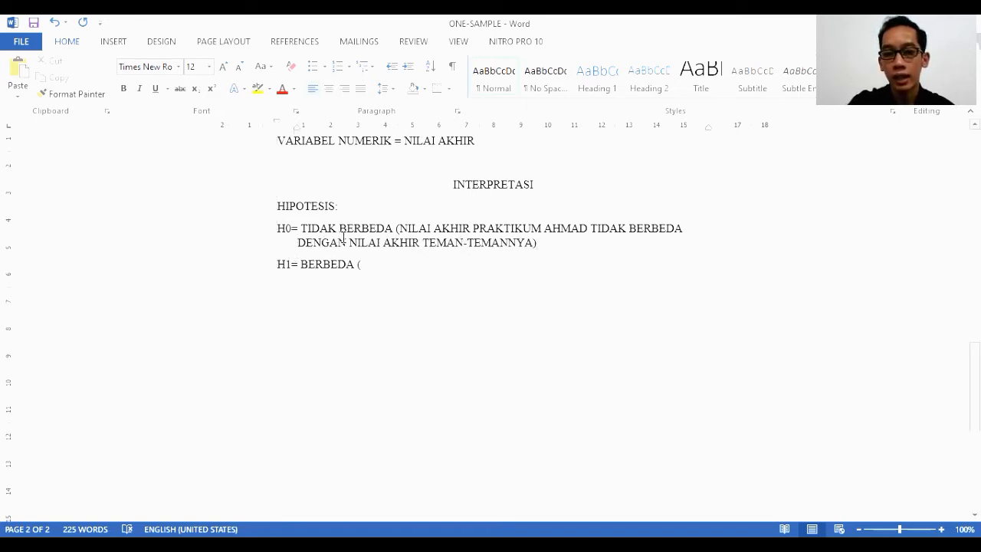
# - Copy H0's parenthesised statement into H1 after "BERBEDA (" and remove the word TIDAK and the extra space from the copy
pyautogui.moveTo(402, 226); pyautogui.dragTo(540, 243)
pyautogui.hotkey('ctrl', 'c')
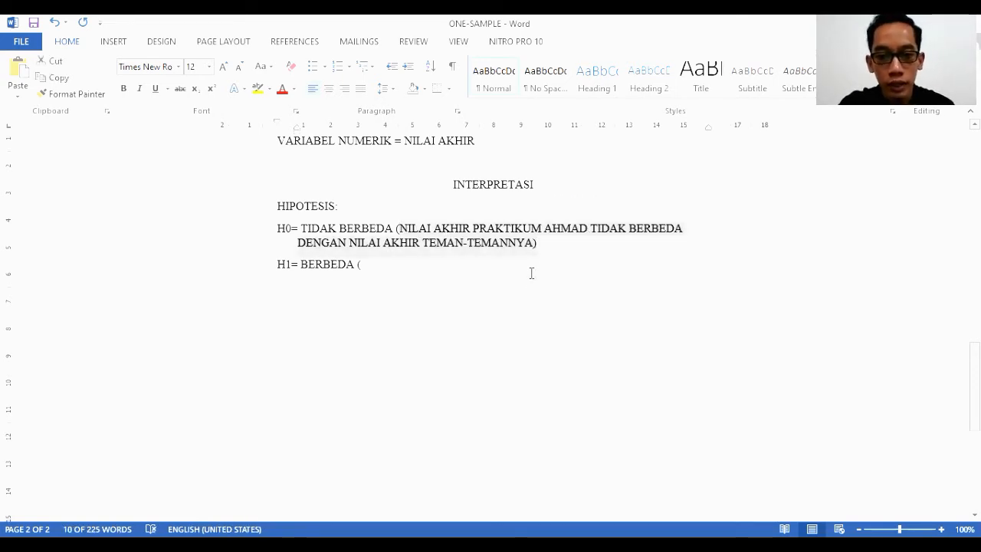
pyautogui.click(531, 273)
pyautogui.hotkey('ctrl', 'v')
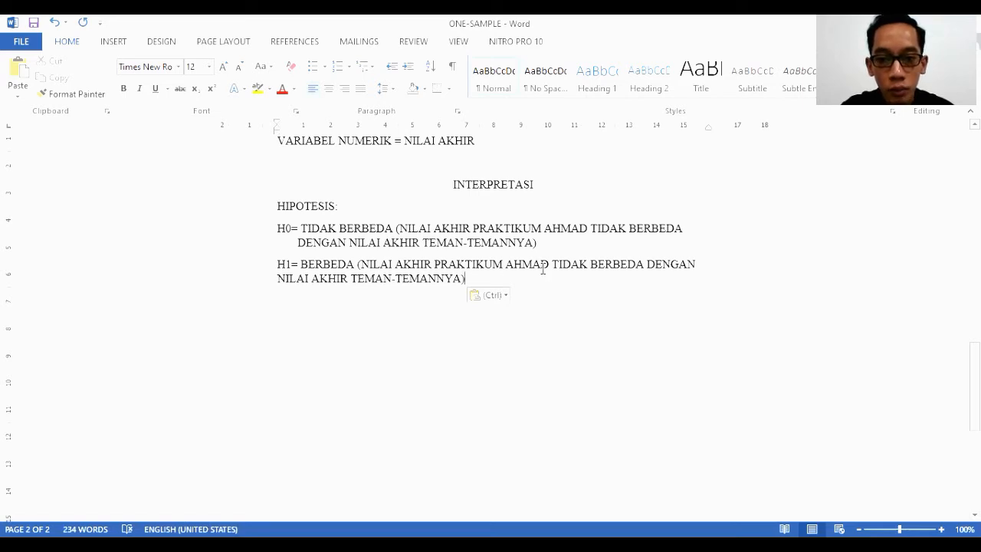
pyautogui.moveTo(553, 264); pyautogui.dragTo(590, 264)
pyautogui.press('Delete')
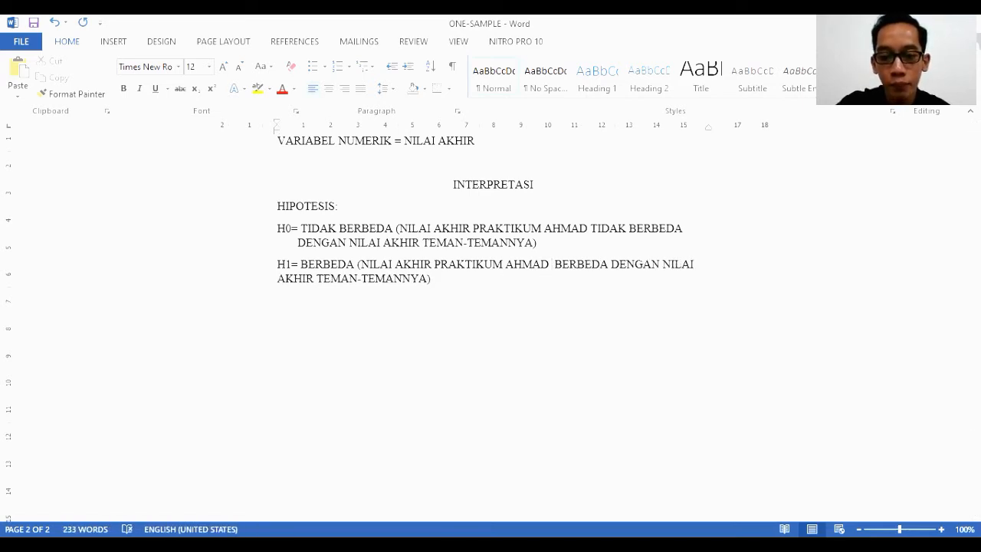
pyautogui.press('Delete')
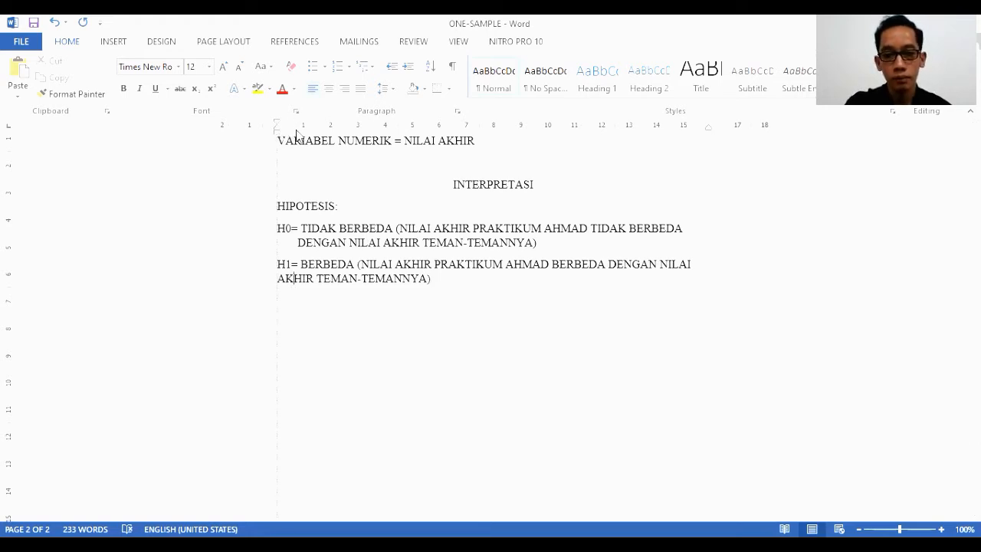
# - Apply the same hanging indent to the H1 paragraph and add two new lines below it
pyautogui.hotkey('ctrl', 't')
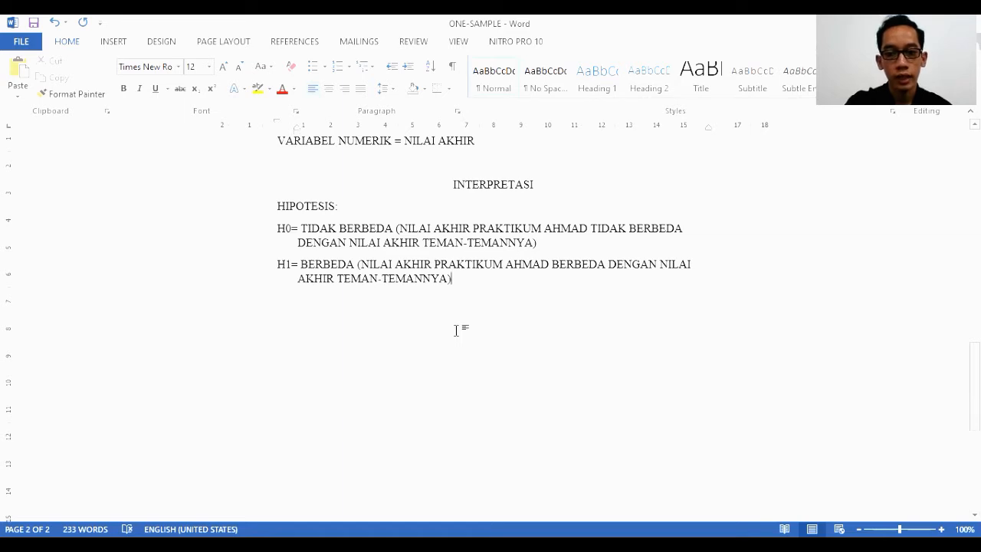
pyautogui.press('Return')
pyautogui.press('Return')
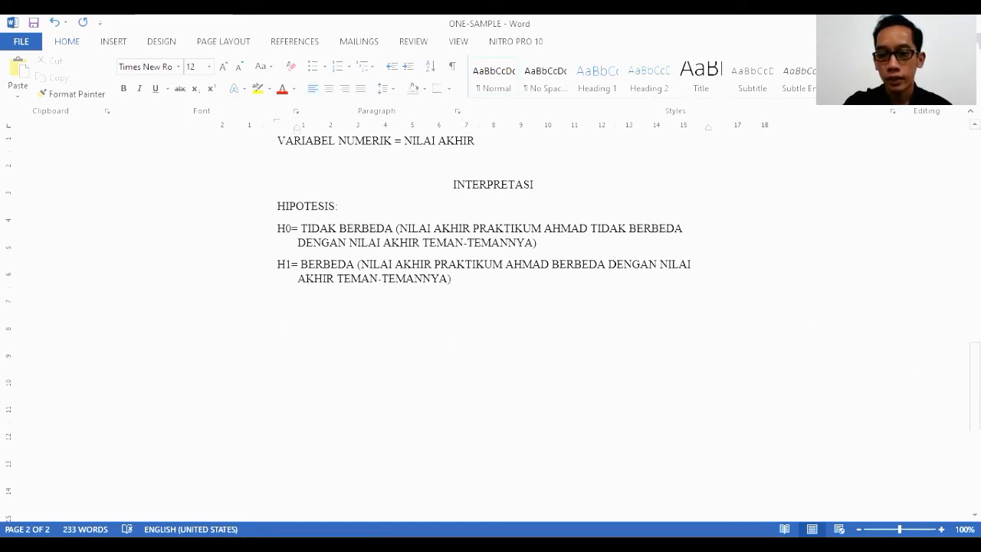
# - Switch to SPSS Statistics, select the Nilai_Akhir column and start a One-Sample T Test
pyautogui.scroll(15, 490, 329)
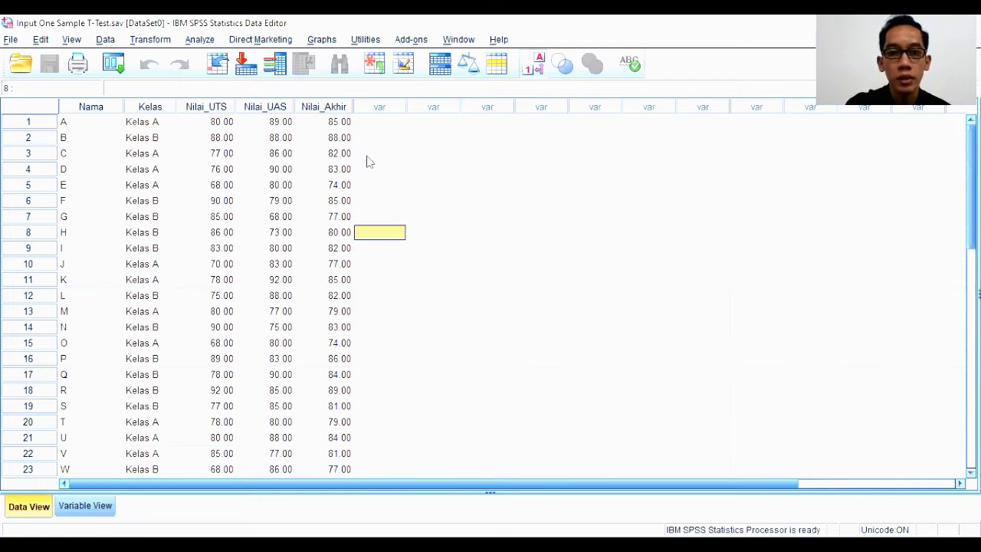
pyautogui.click(337, 108)
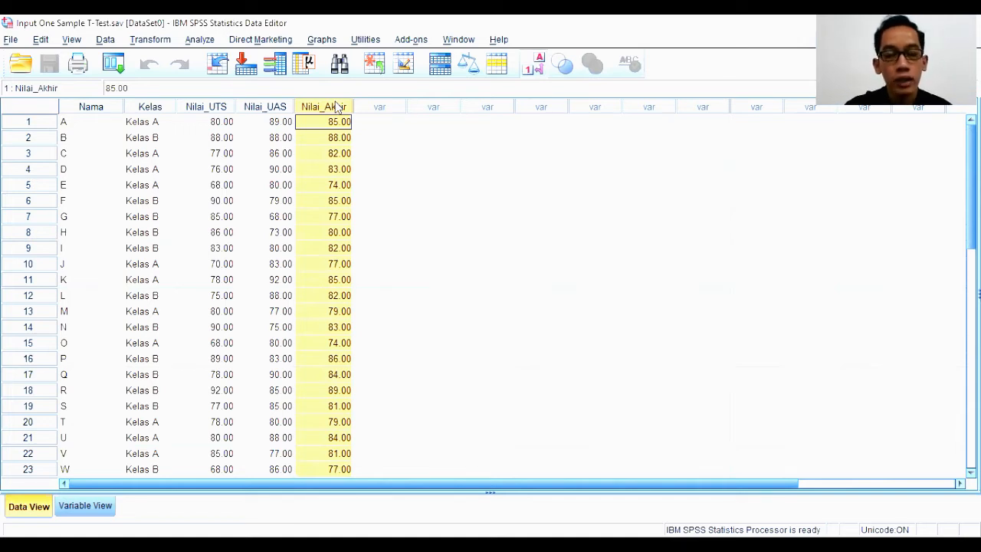
pyautogui.click(199, 39)
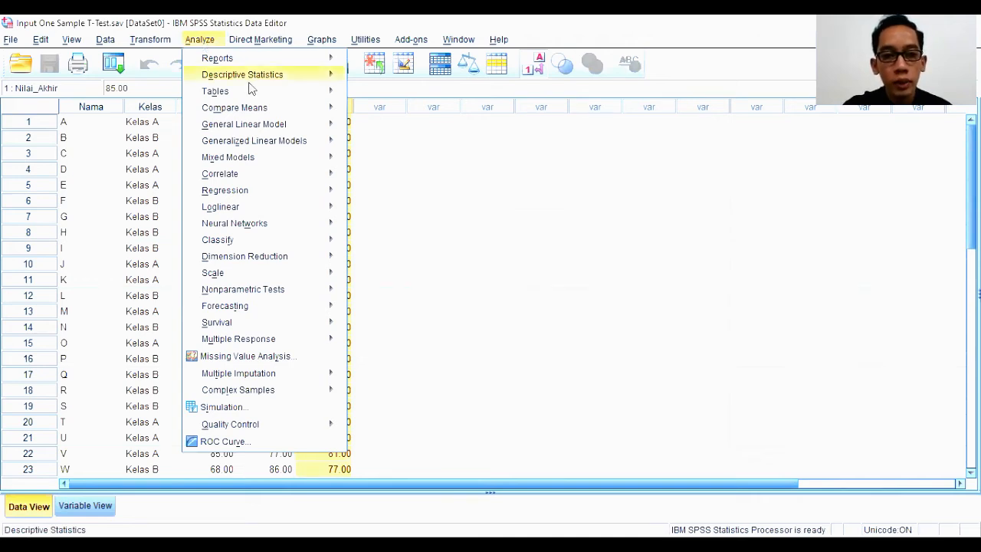
pyautogui.moveTo(271, 113)
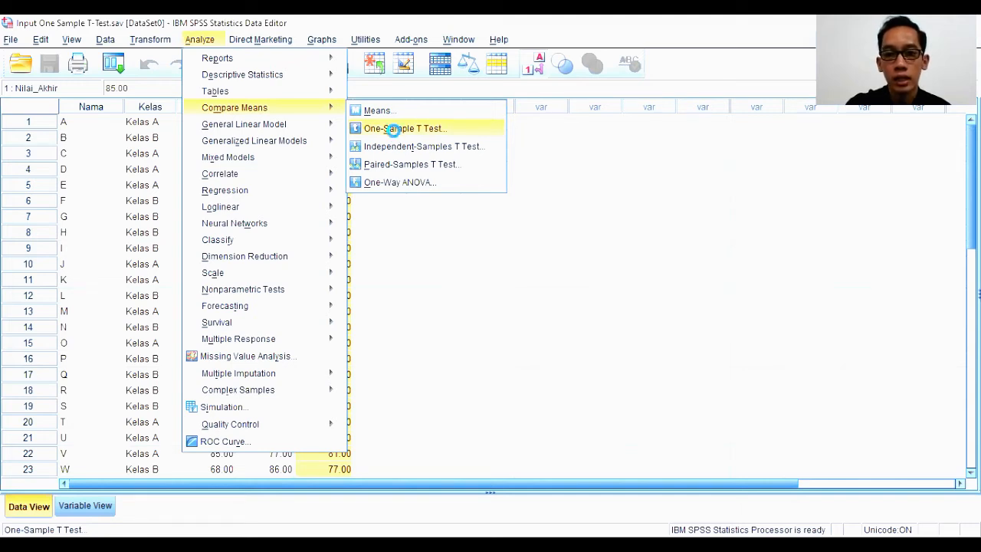
pyautogui.click(396, 136)
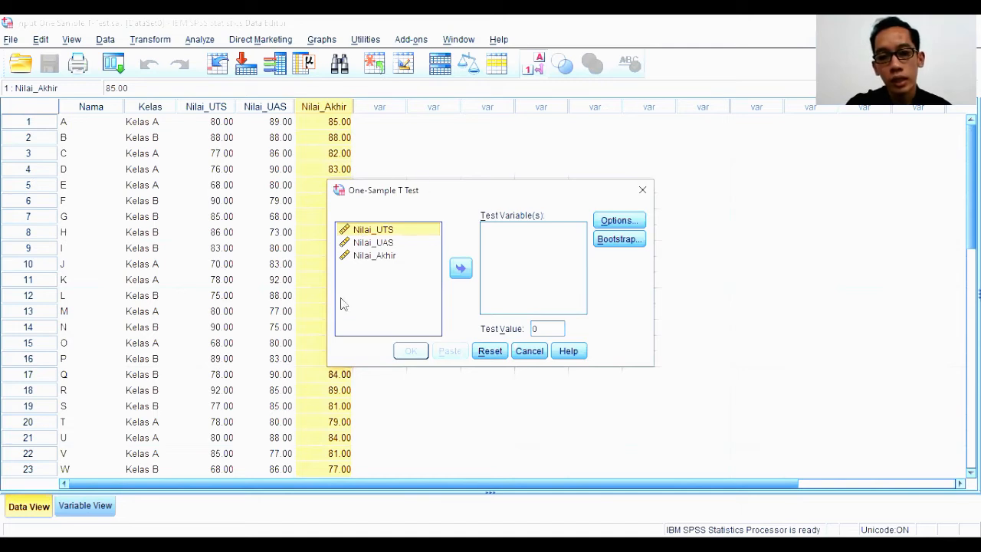
# - Run the One-Sample T Test with Nilai_Akhir as the test variable and a test value of 83
pyautogui.click(391, 230)
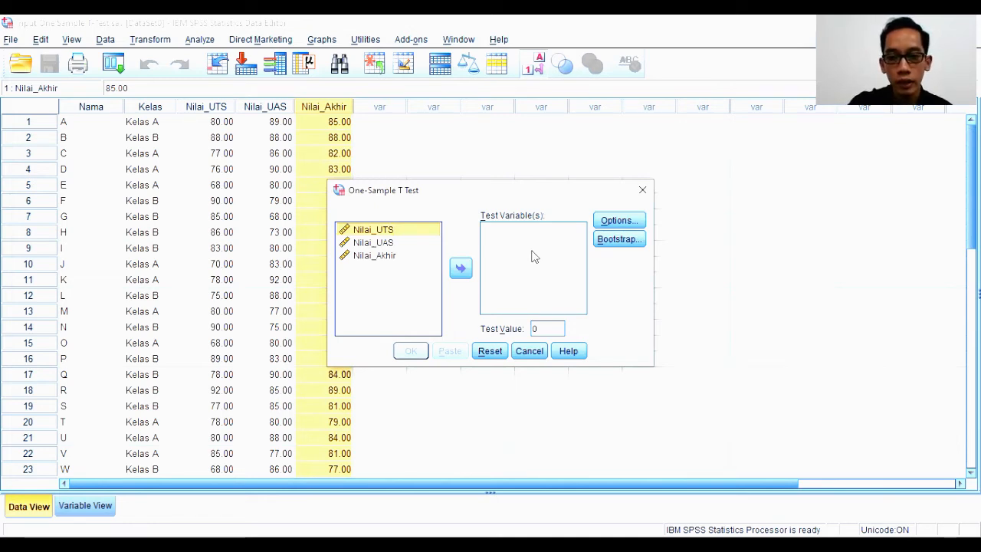
pyautogui.click(379, 261)
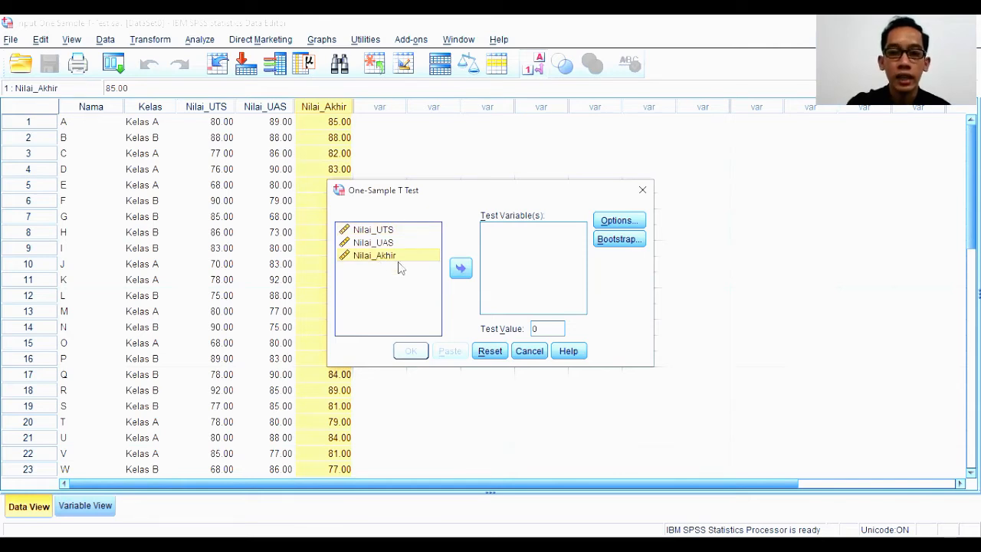
pyautogui.click(461, 269)
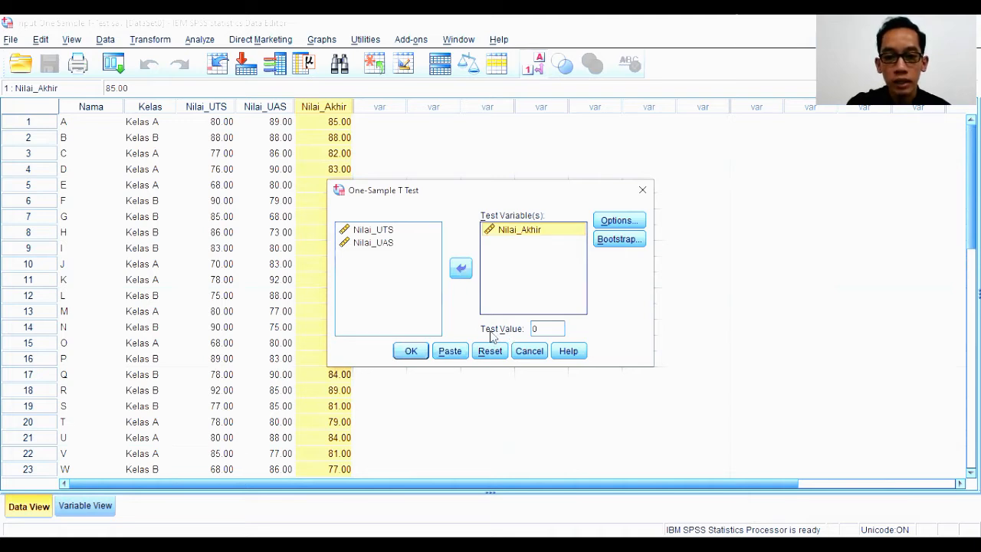
pyautogui.doubleClick(543, 329)
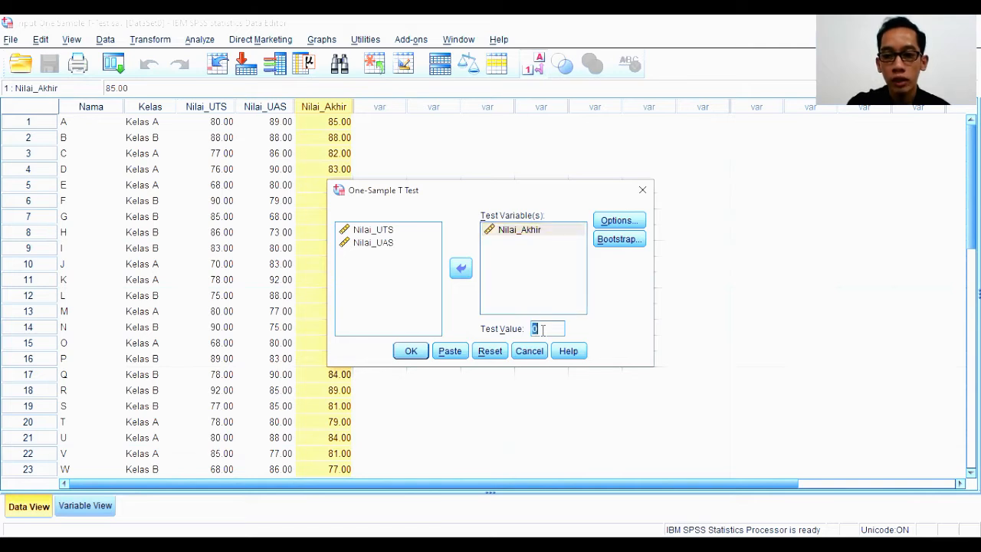
pyautogui.write('83')
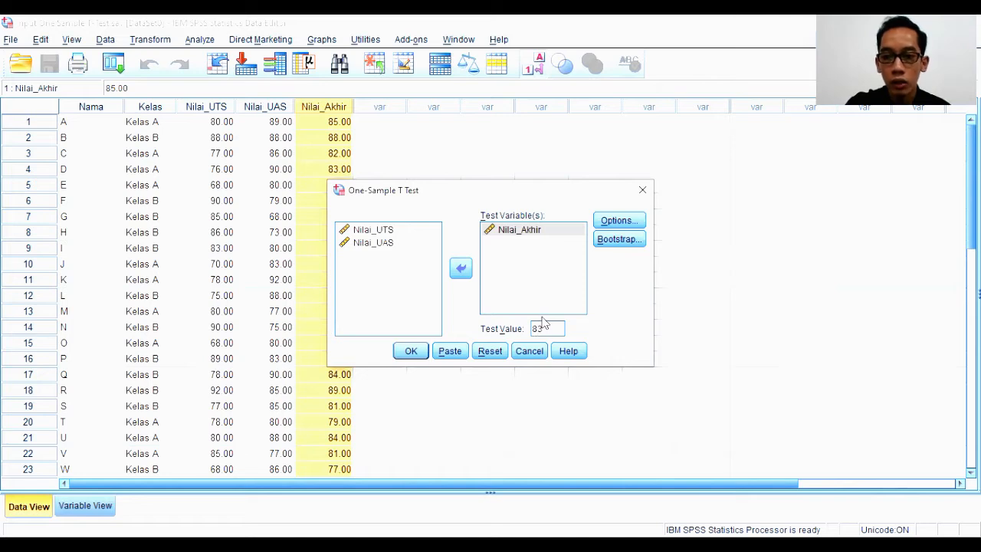
pyautogui.click(417, 352)
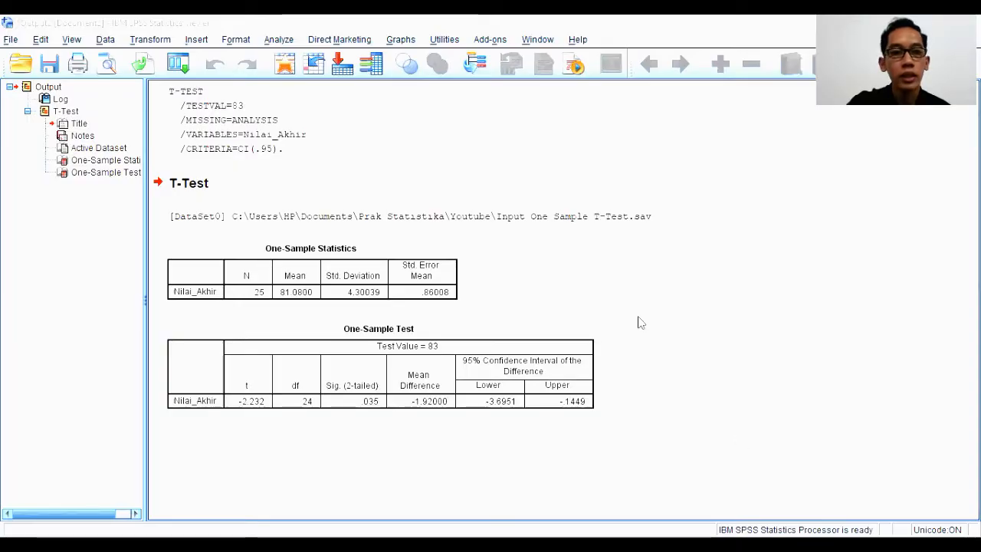
# - Examine the One-Sample Statistics and One-Sample Test tables in the output
pyautogui.click(272, 259)
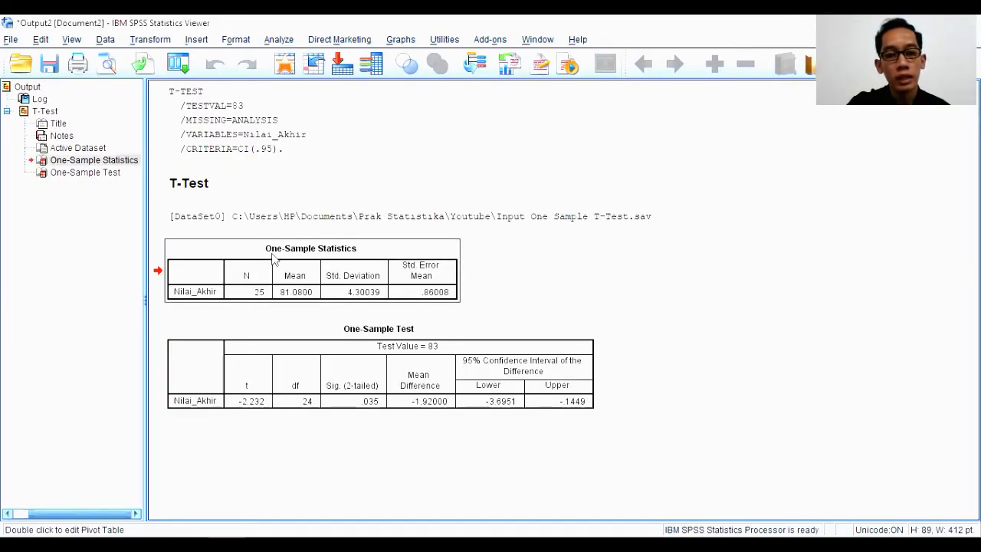
pyautogui.click(298, 338)
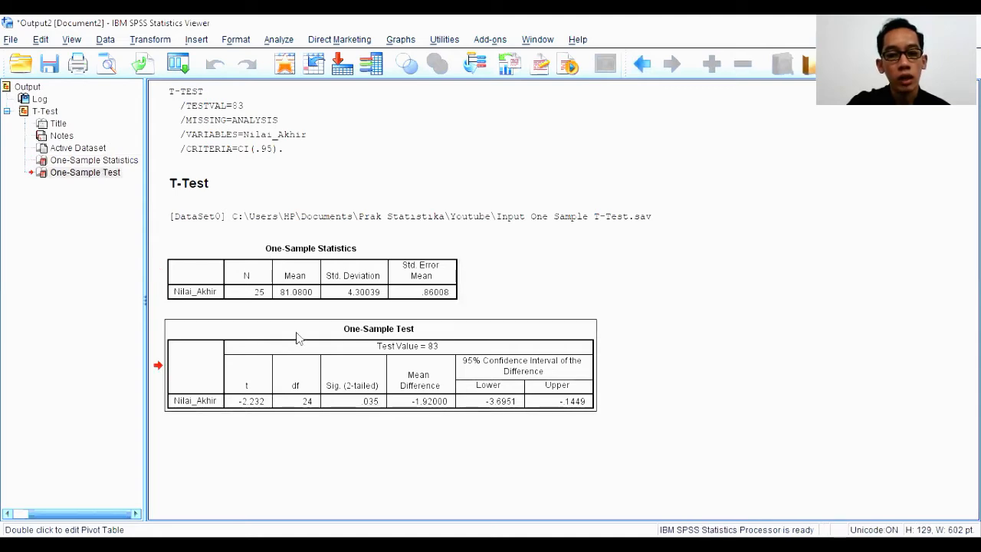
pyautogui.click(302, 251)
pyautogui.click(301, 247)
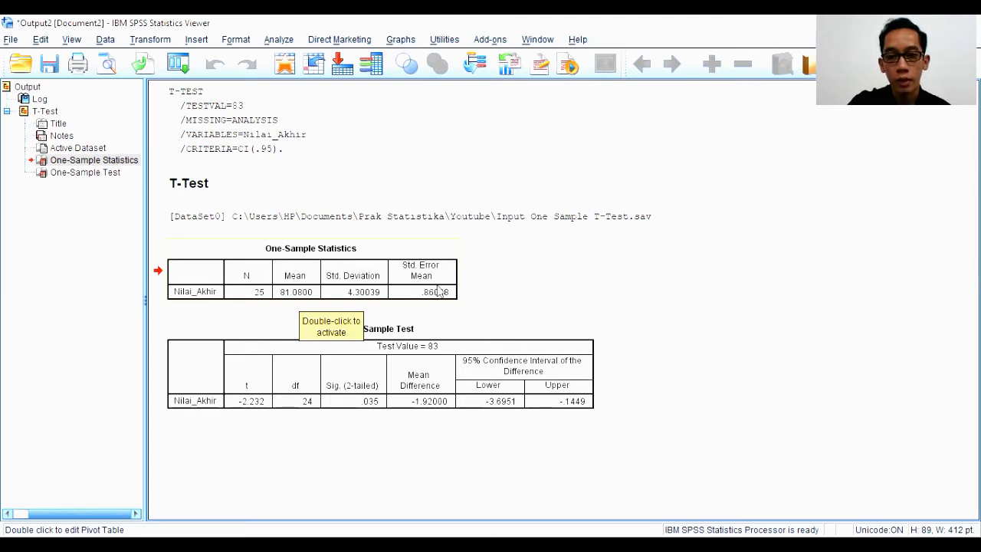
pyautogui.click(488, 324)
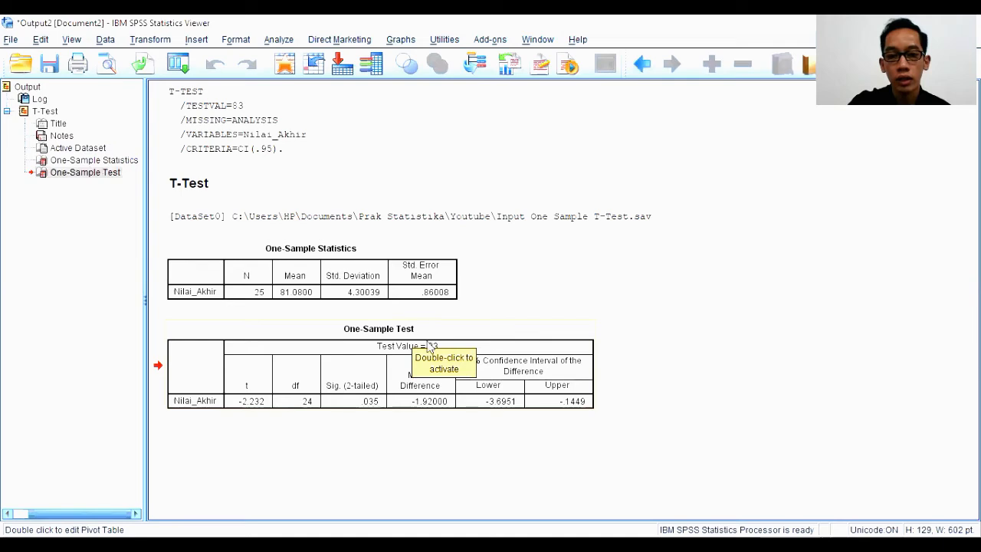
# - Examine the t, df, Sig. (2-tailed), mean difference and confidence interval columns of the One-Sample Test table for Nilai_Akhir
pyautogui.click(200, 404)
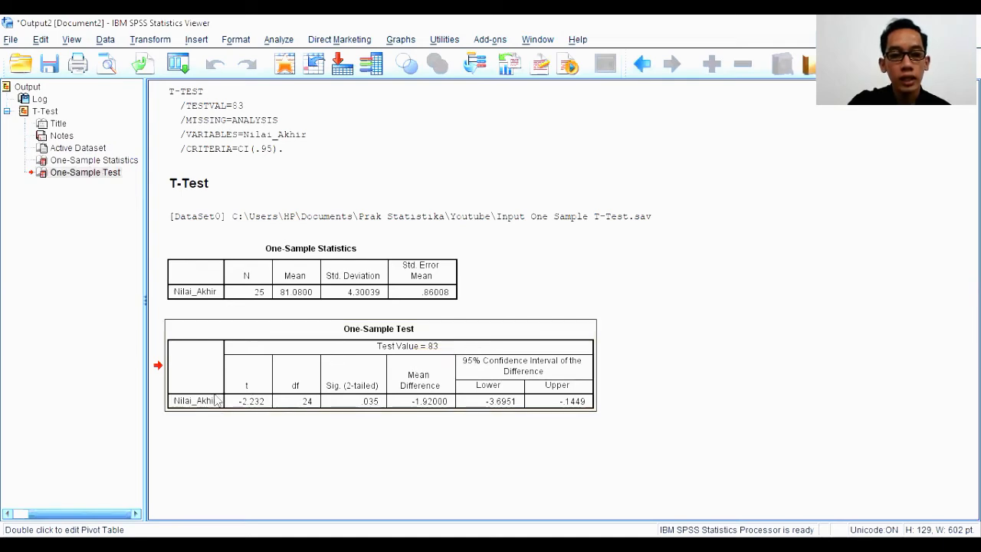
pyautogui.click(251, 384)
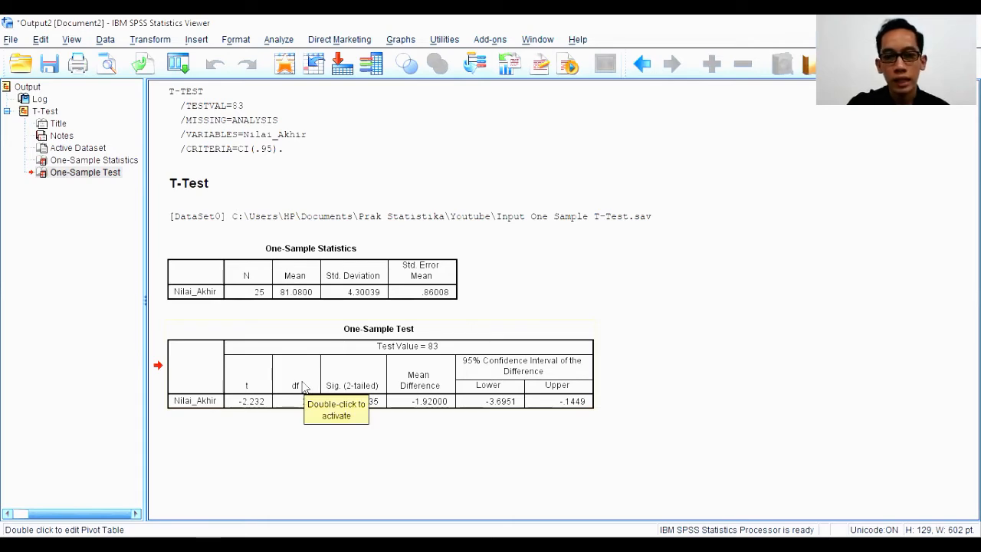
pyautogui.click(352, 380)
pyautogui.click(351, 383)
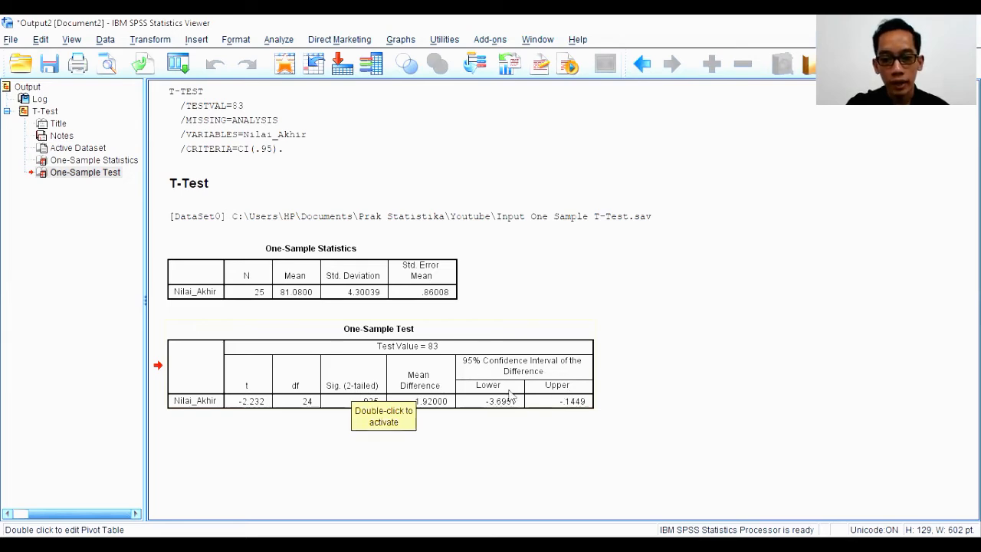
pyautogui.click(256, 373)
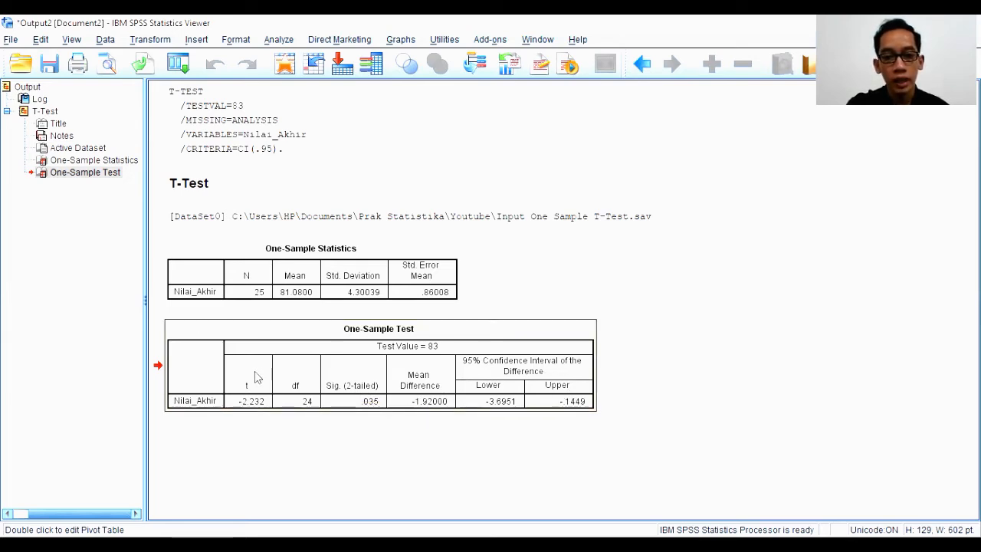
pyautogui.click(357, 382)
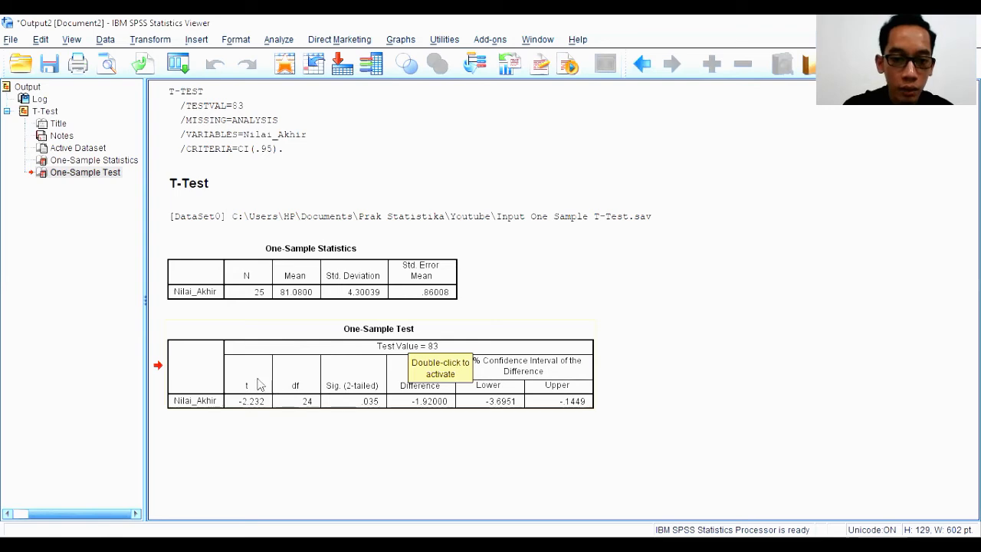
pyautogui.click(367, 404)
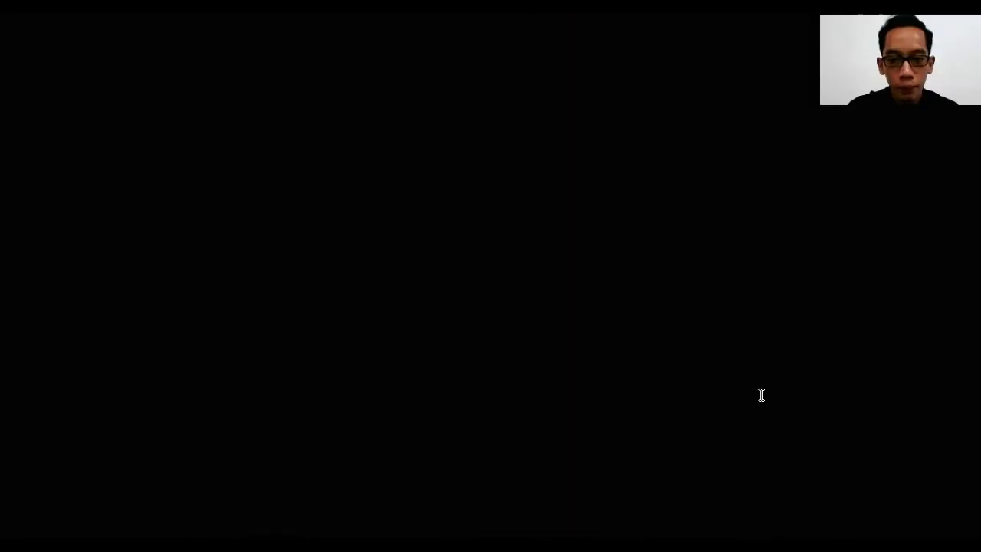
# - Switch to the ONE-SAMPLE document in Word and add the heading PENGAMBILAN KEPUTUSAN below the hypotheses
pyautogui.scroll(-15, 490, 322)
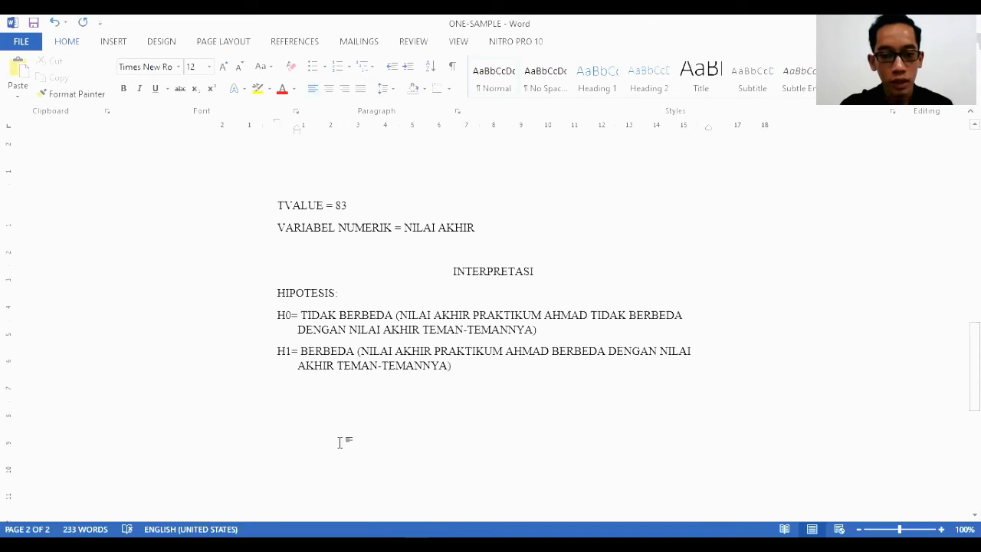
pyautogui.write('PENGAMBILAN KEPUTUSAN')
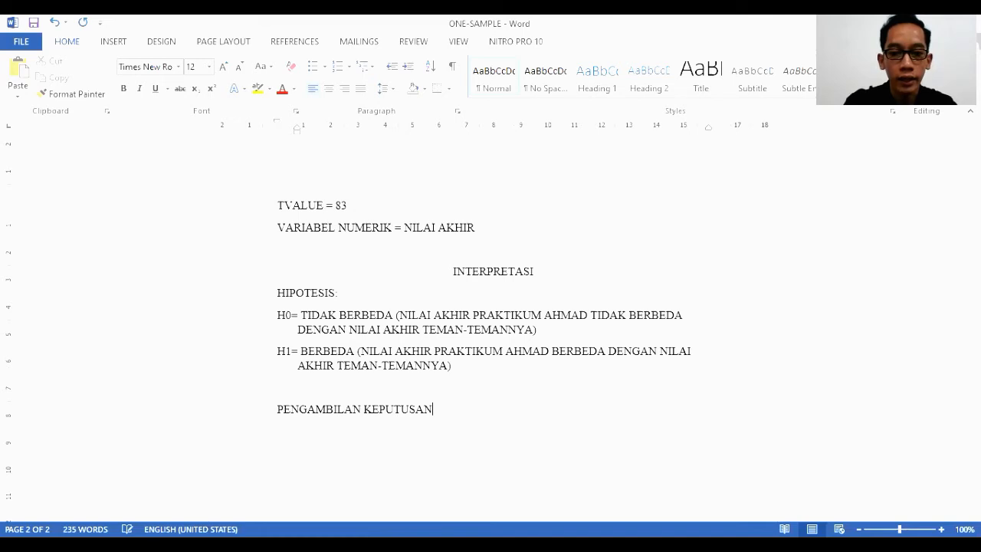
pyautogui.press('Return')
# - Start a numbered list with "MENGGUNAKAN PERBANDINGAN THITUNG DENGAN TTABEL", setting HITUNG and TABEL as subscripts
pyautogui.write('1. MEN')
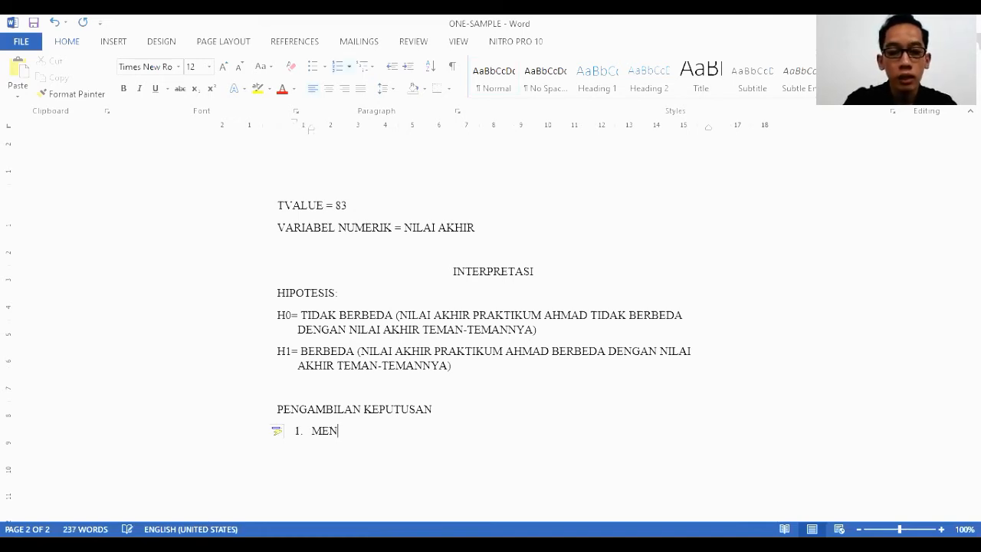
pyautogui.write('GGUNAKAN PERBANDINGAN')
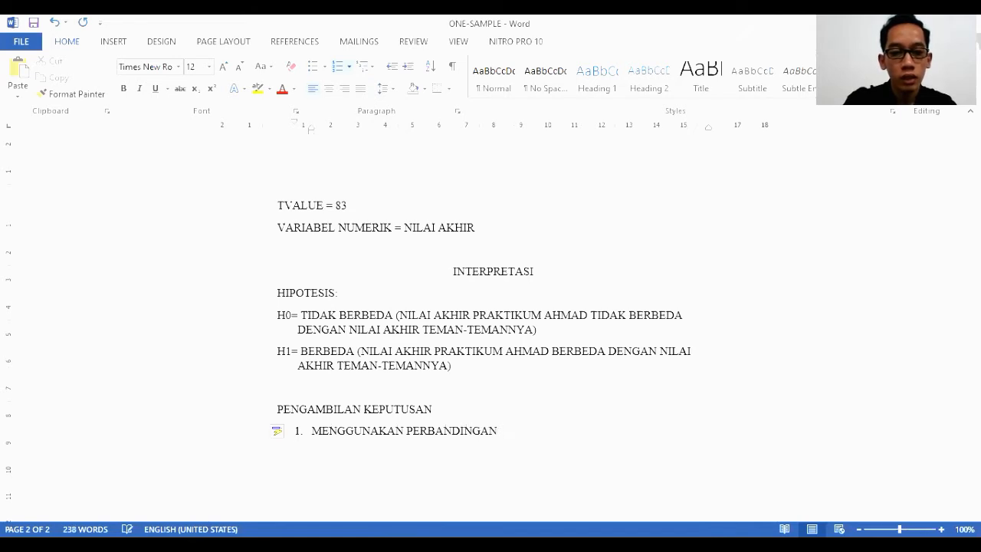
pyautogui.write(' T')
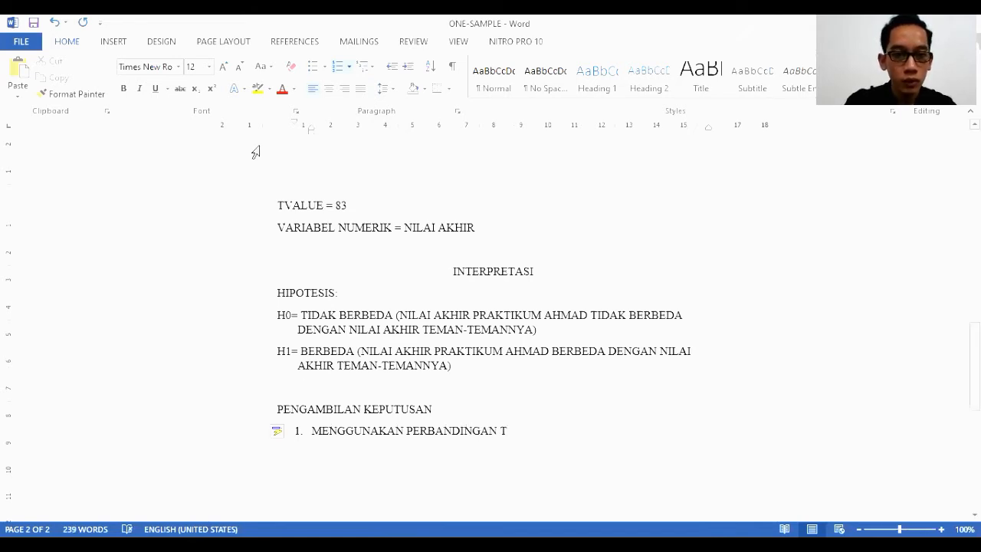
pyautogui.click(195, 90)
pyautogui.write('HITUNG')
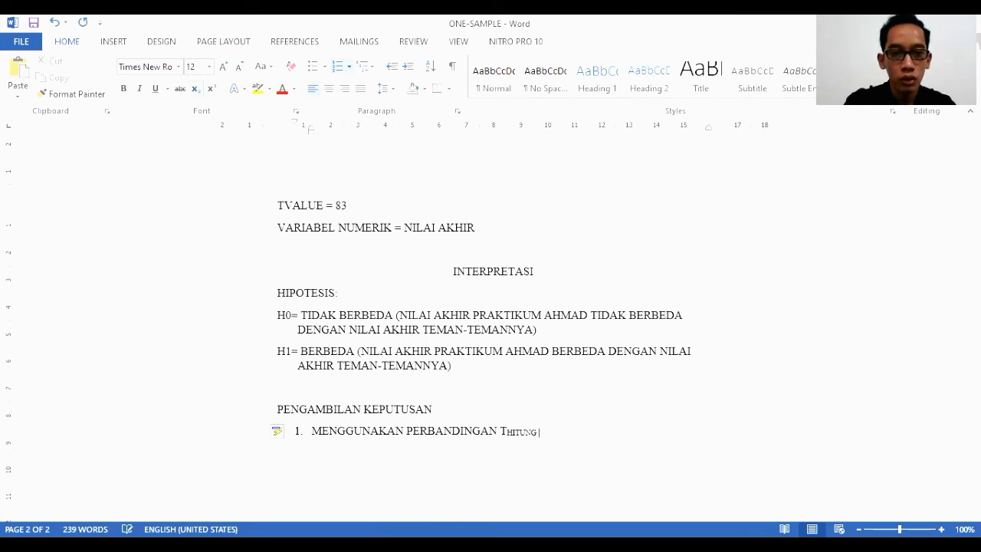
pyautogui.click(197, 90)
pyautogui.write('DENGAN ')
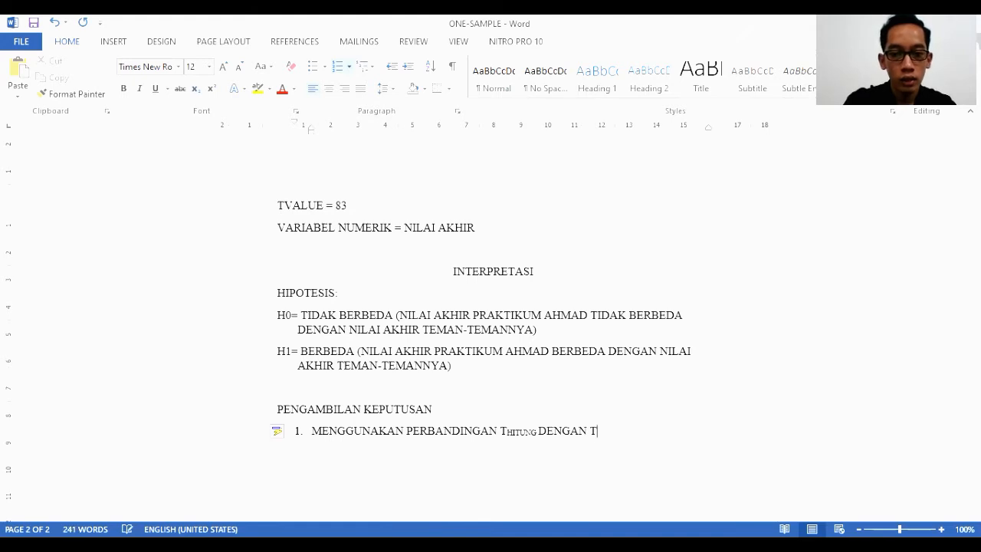
pyautogui.write('T')
pyautogui.click(197, 91)
pyautogui.write('TABEL')
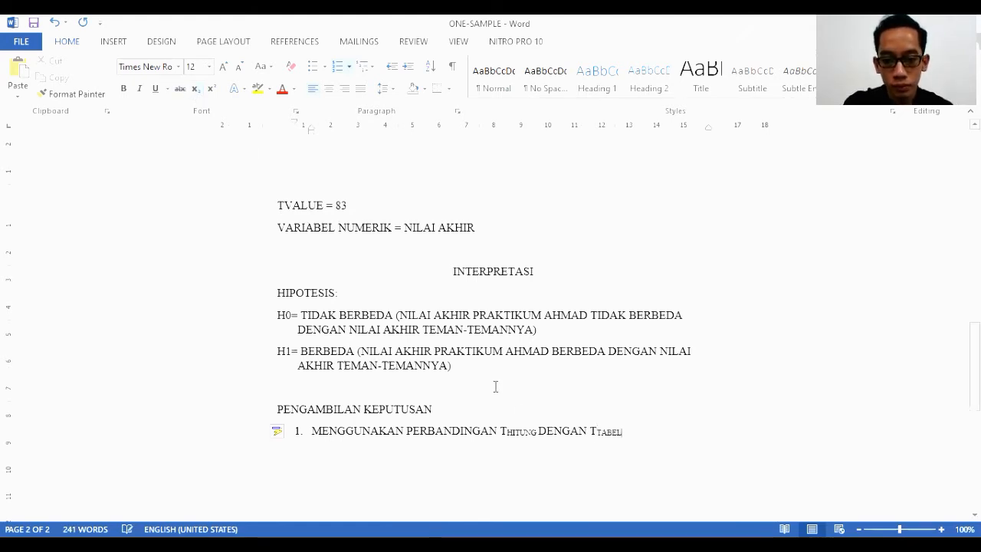
# - Rework the spacing before DENGAN in item 1 and return HITUNG to normal, non-subscript text
pyautogui.click(539, 434)
pyautogui.press('BackSpace')
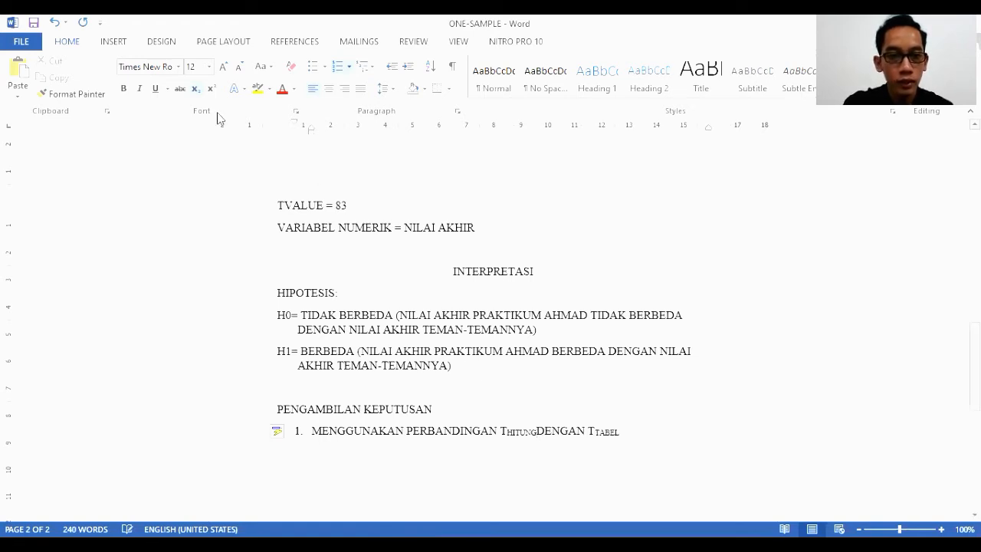
pyautogui.click(196, 87)
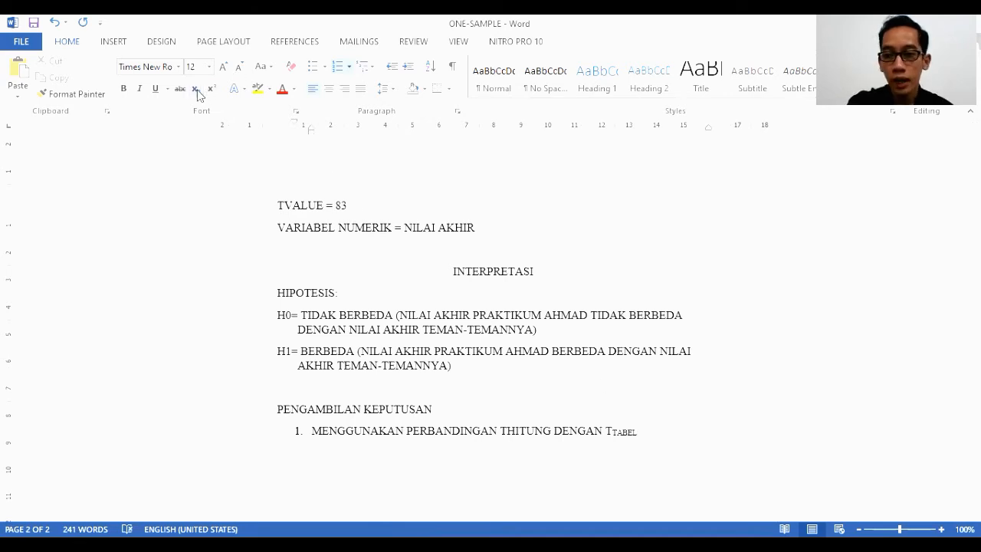
# - Add "NILAI PROBABILITAS (SIG)" as the second item of the numbered list
pyautogui.press('Return')
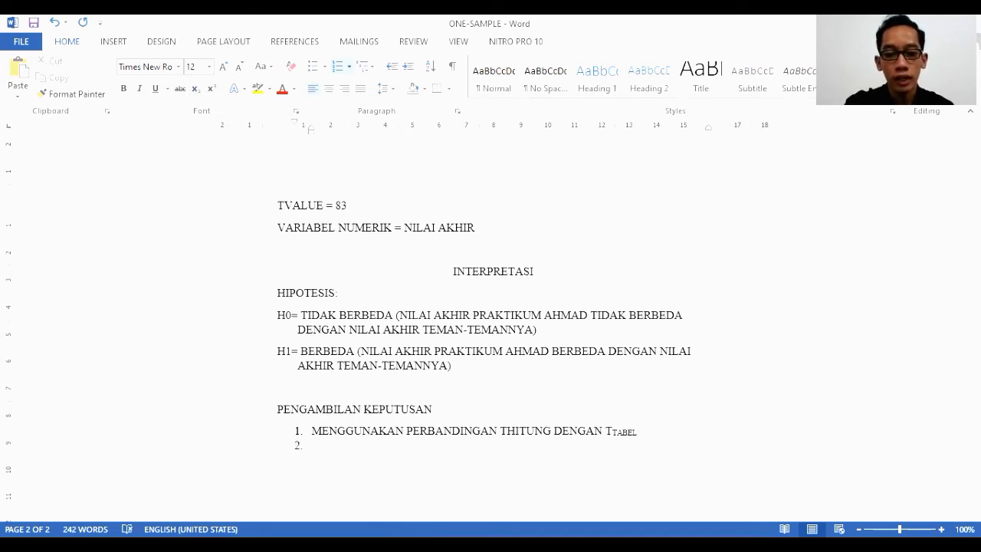
pyautogui.write('NILAI PROBABI')
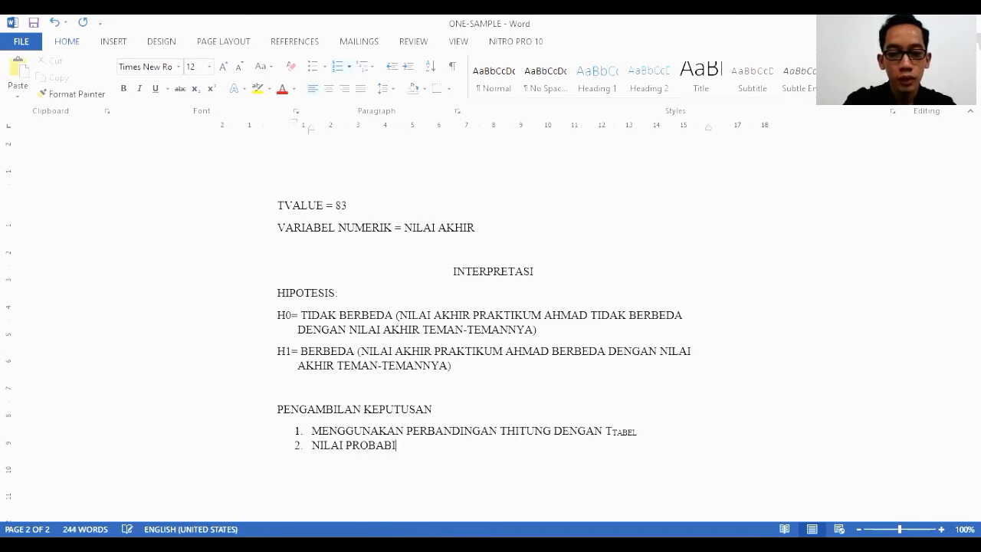
pyautogui.write('LITAS (SIG')
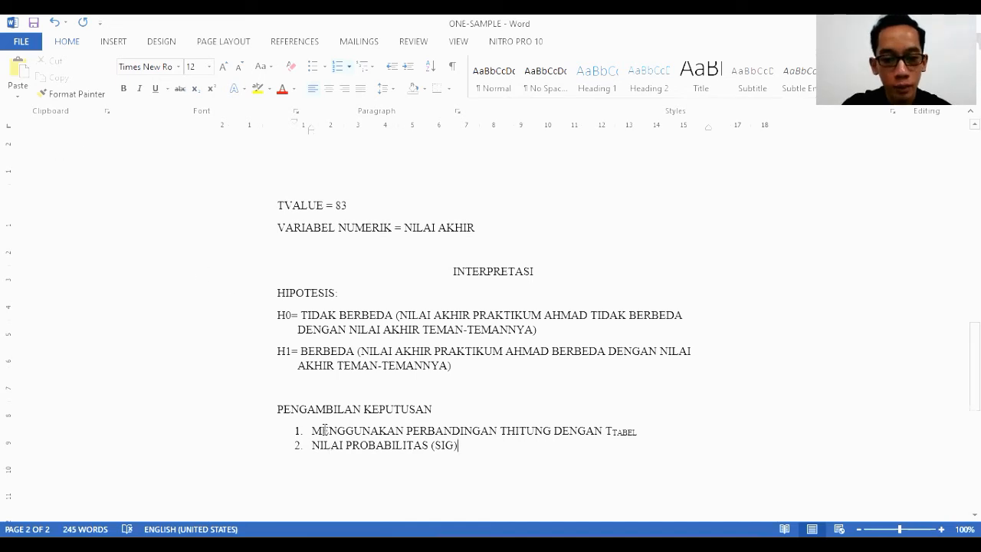
# - Reduce the indent of both numbered items so their numbers align with the left margin of the text
pyautogui.moveTo(325, 430); pyautogui.dragTo(340, 450)
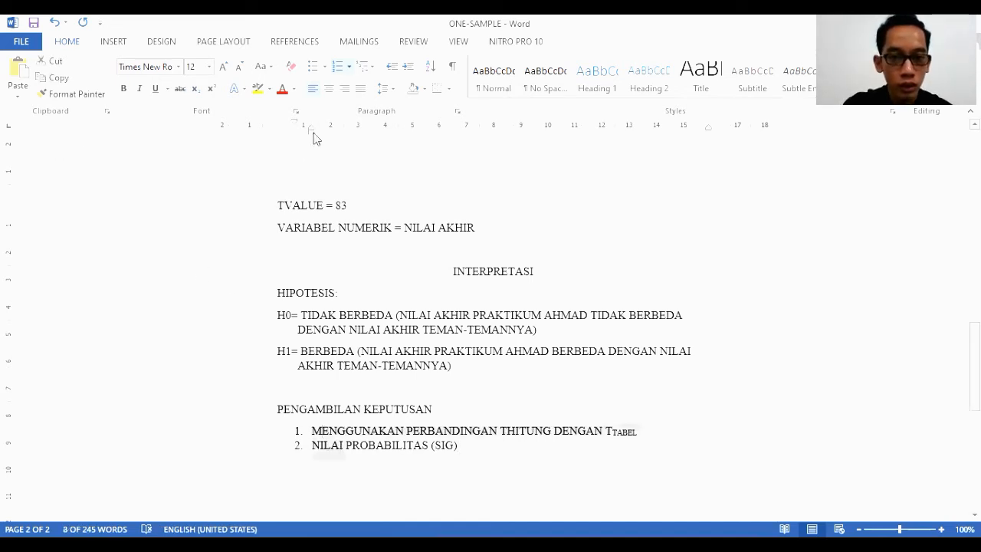
pyautogui.moveTo(312, 132); pyautogui.dragTo(275, 124)
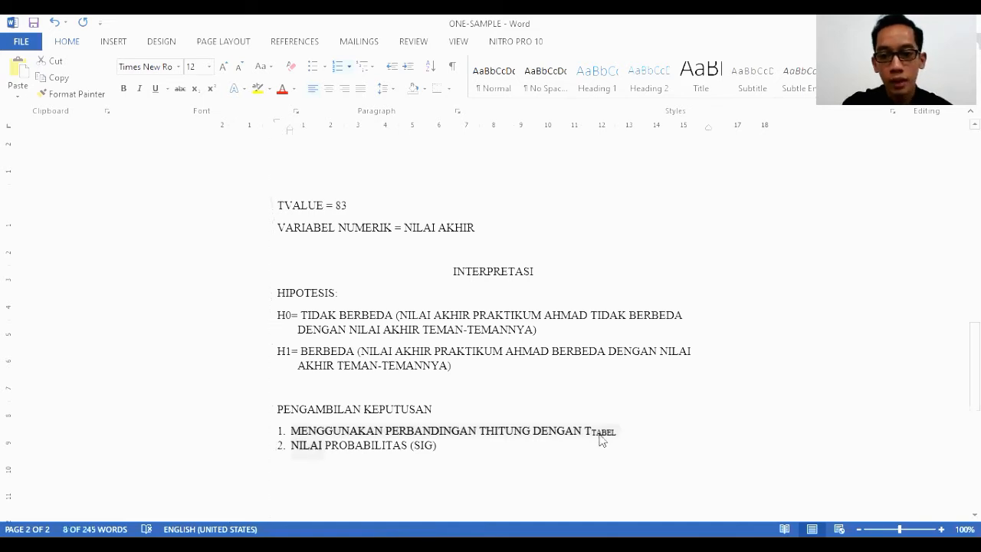
pyautogui.click(637, 438)
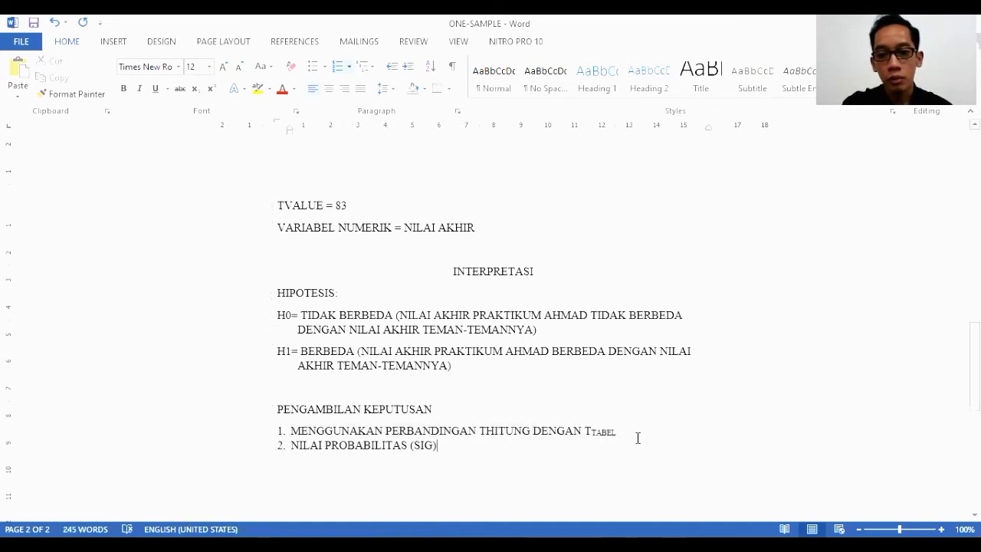
# - Insert an unnumbered line "SYARAT:" under item 1 and start a new line below it
pyautogui.click(291, 446)
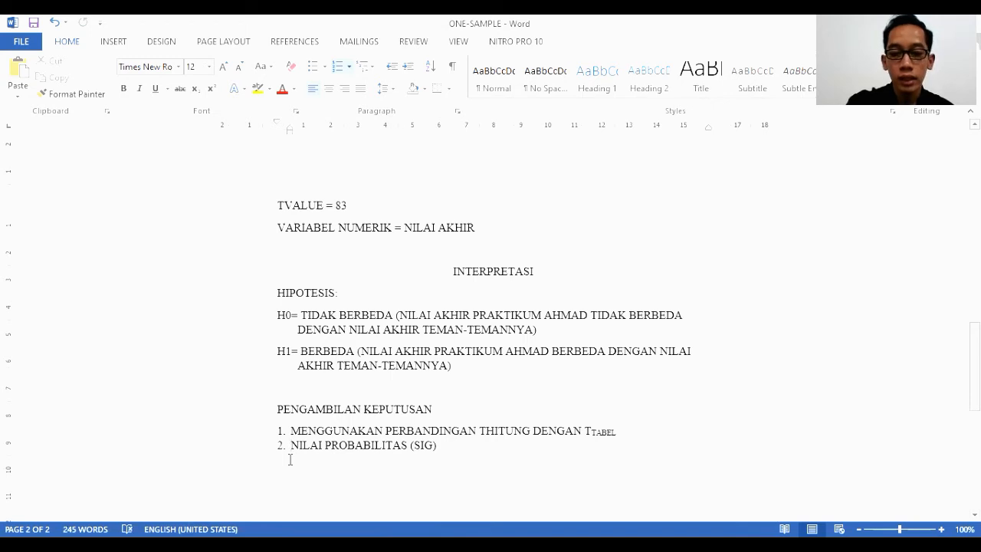
pyautogui.press('Return')
pyautogui.press('BackSpace')
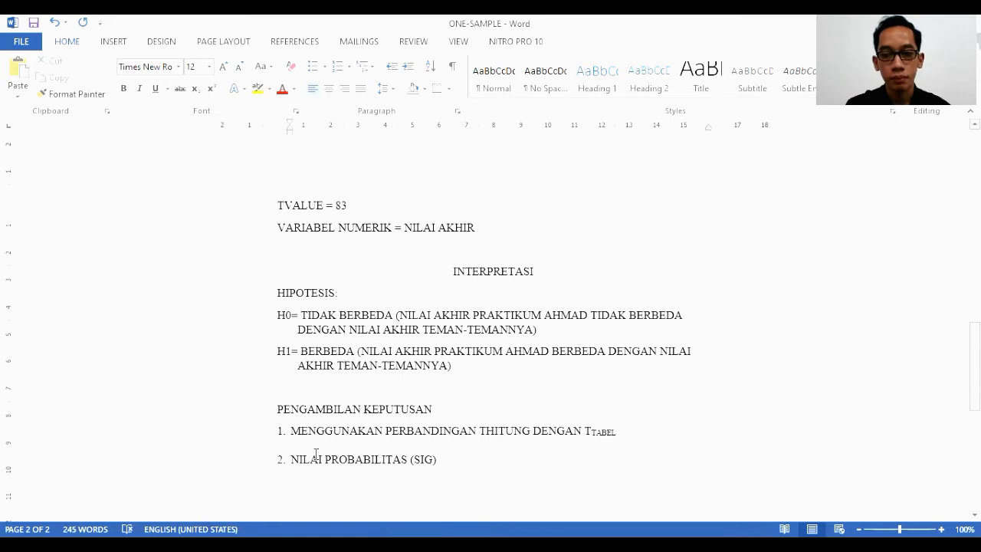
pyautogui.write('SYARAT:')
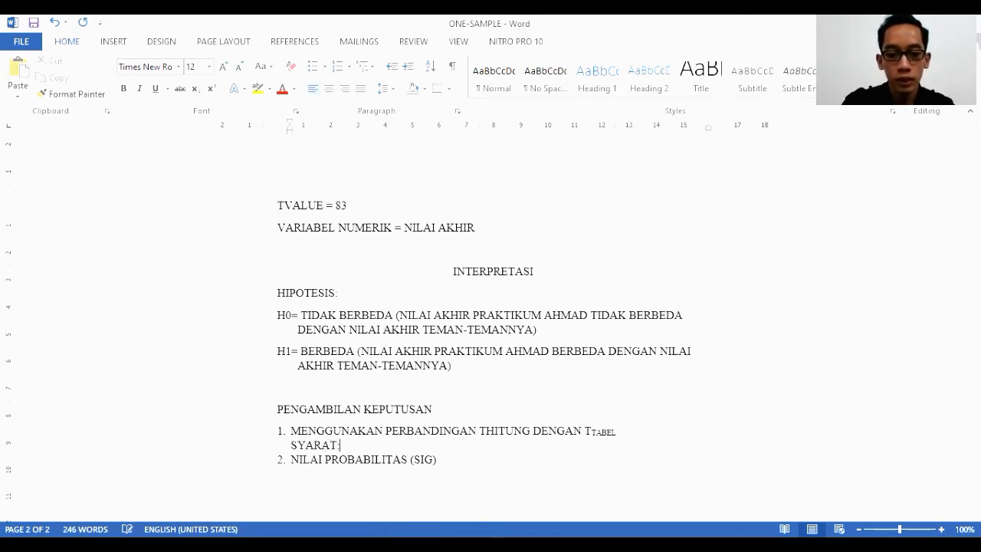
pyautogui.press('Return')
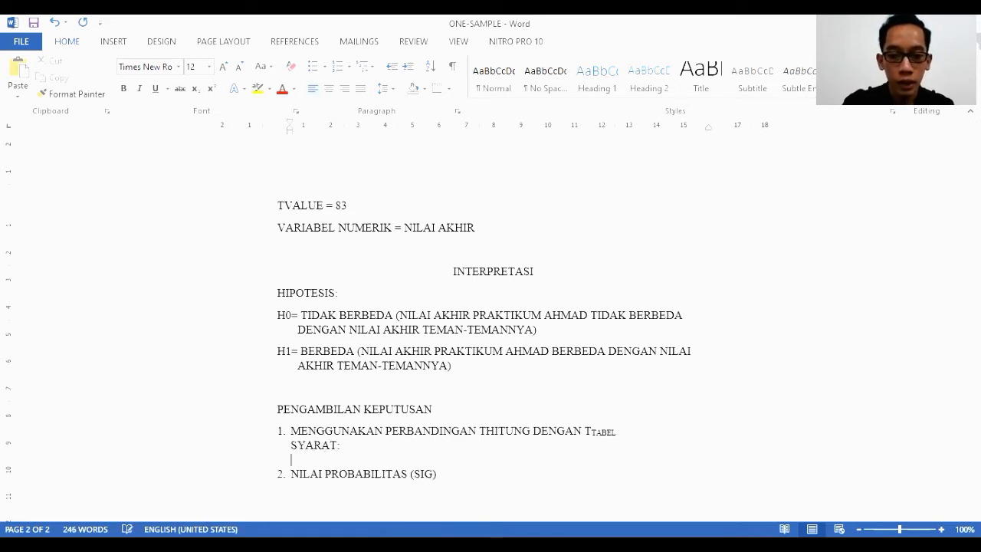
# - Write the condition "H0 DITERIMA= THITUNG BERADA DIANTARA" under SYARAT, with HITUNG as a subscript
pyautogui.write('H')
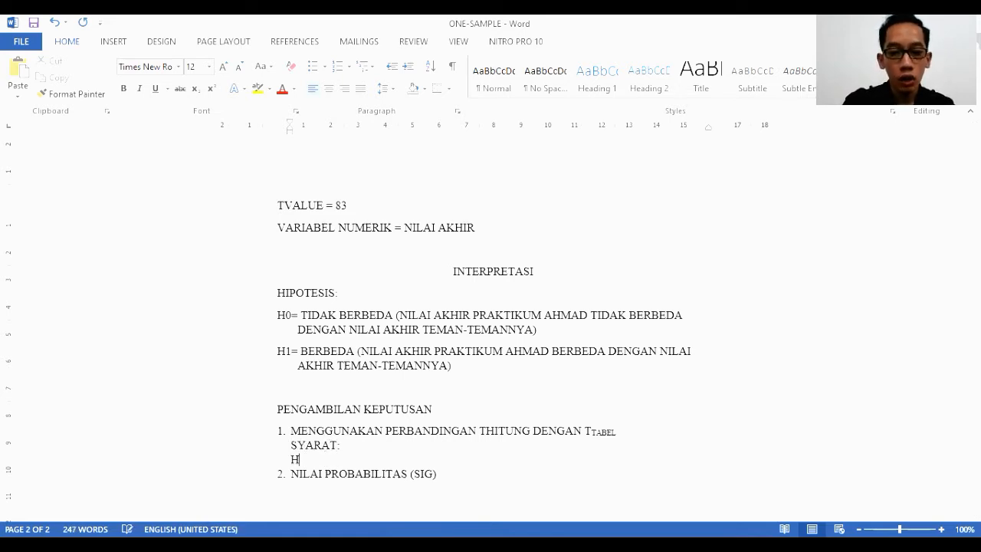
pyautogui.write('0 DITERIMA')
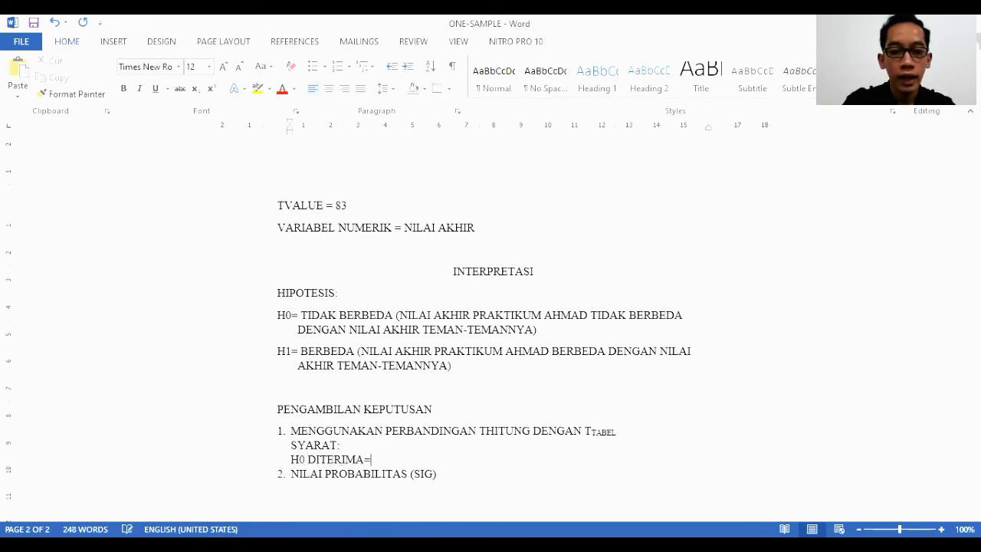
pyautogui.write('= T')
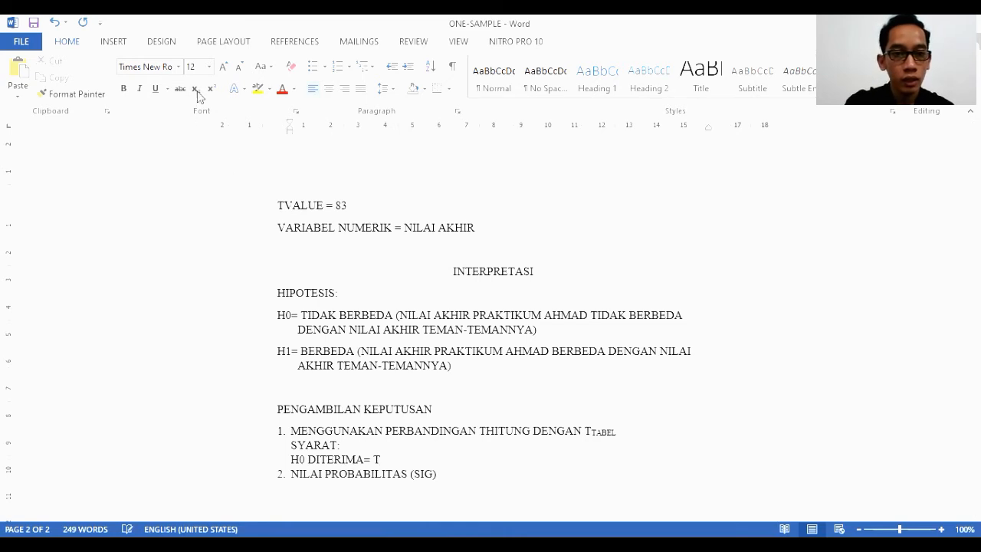
pyautogui.write('HITUNG')
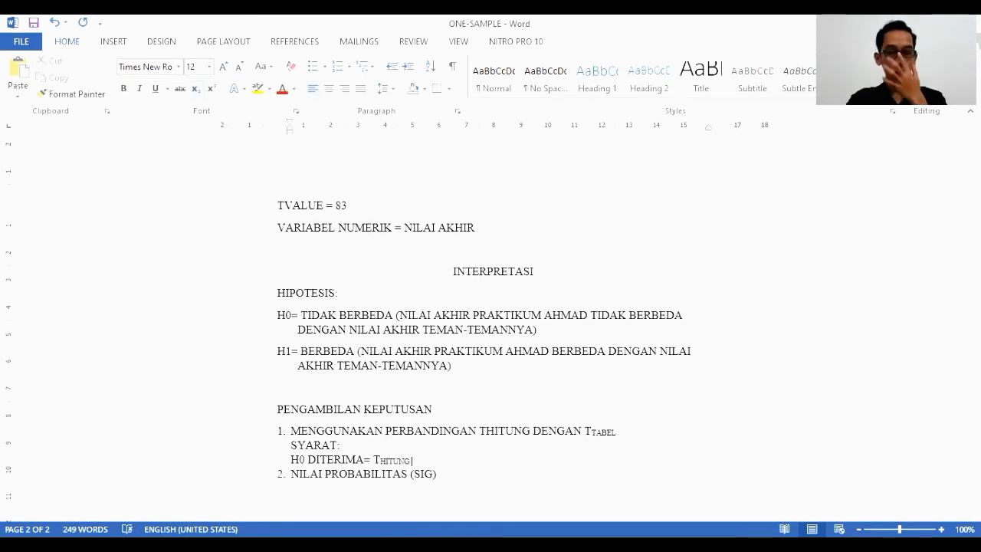
pyautogui.click(196, 88)
pyautogui.write('BERADA')
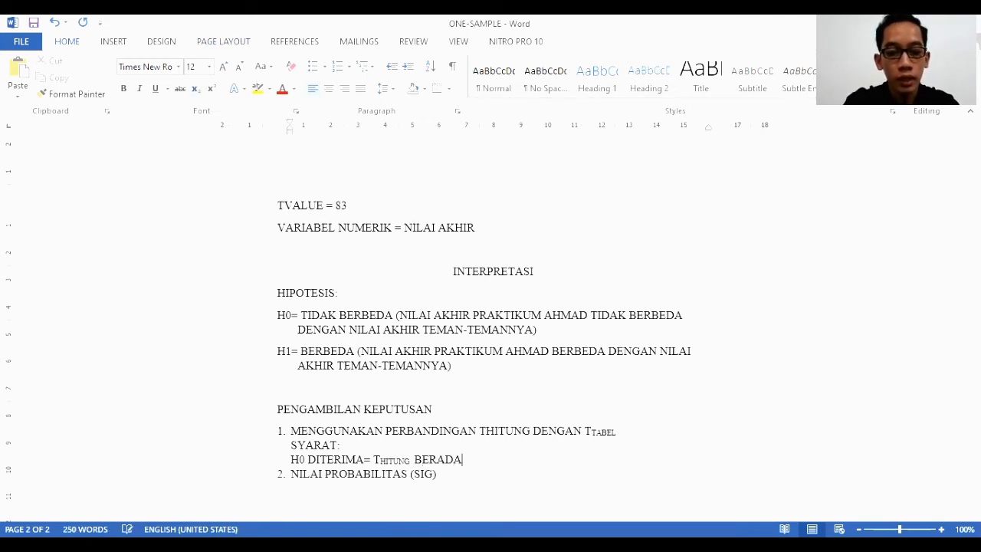
pyautogui.write(' DIANTARA')
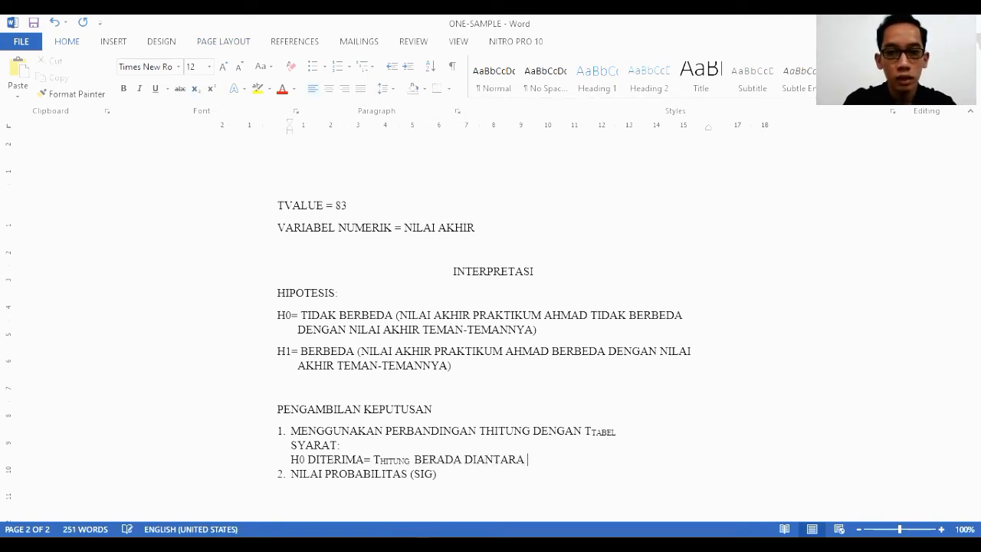
# - Extend the H0 DITERIMA condition with the ± symbol and "TTABEL", formatting TABEL as a subscript
pyautogui.click(115, 41)
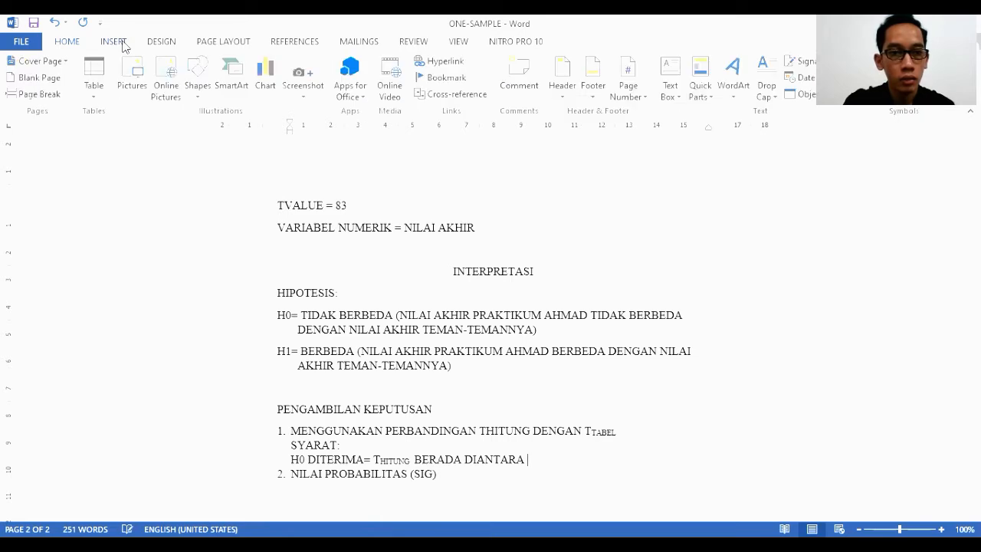
pyautogui.click(885, 105)
pyautogui.click(883, 105)
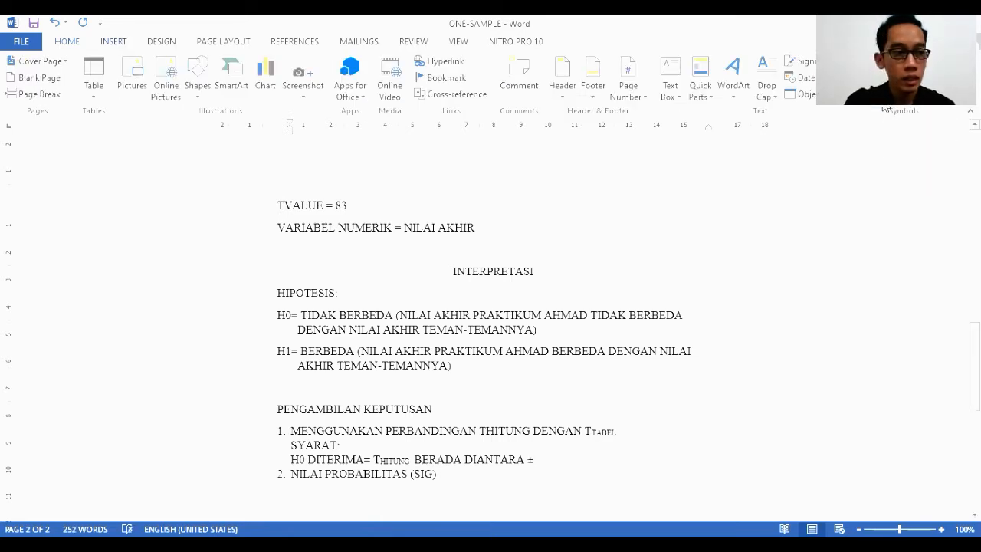
pyautogui.write('T')
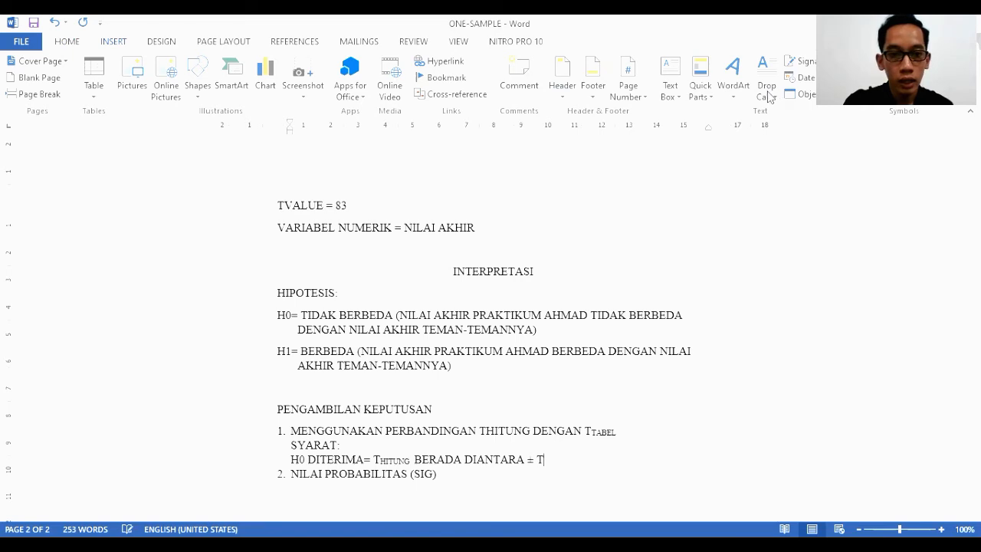
pyautogui.click(68, 40)
pyautogui.write('T')
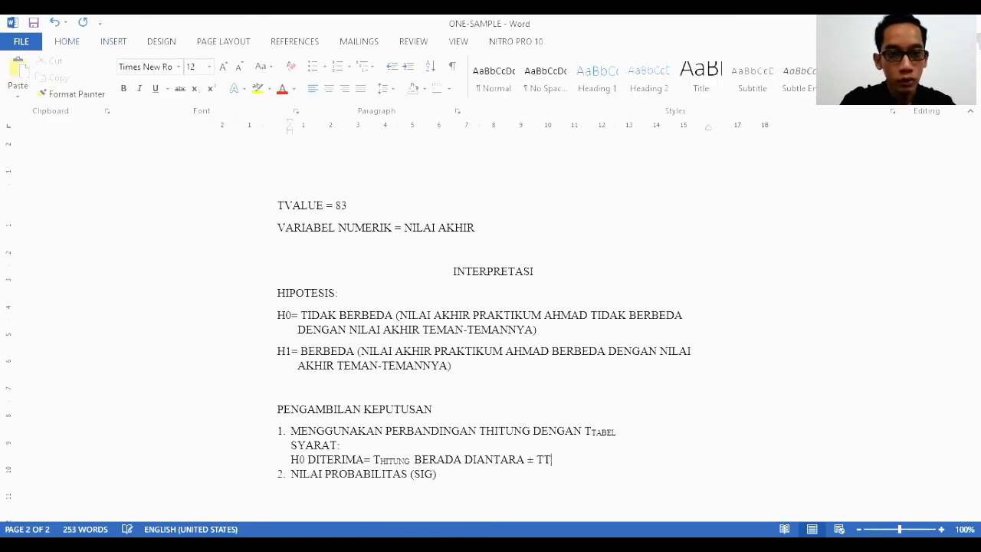
pyautogui.click(196, 90)
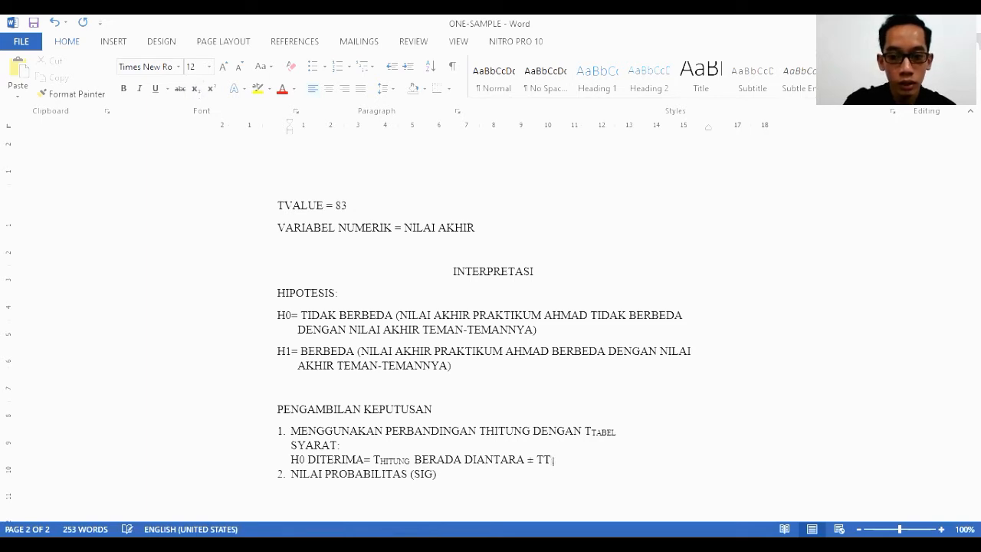
pyautogui.press('BackSpace')
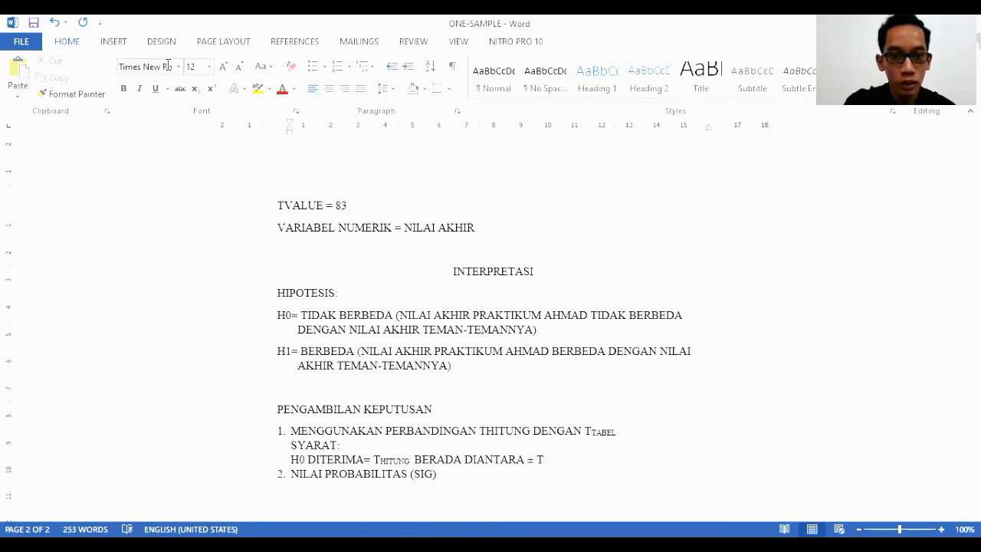
pyautogui.click(195, 89)
pyautogui.write('TABEL')
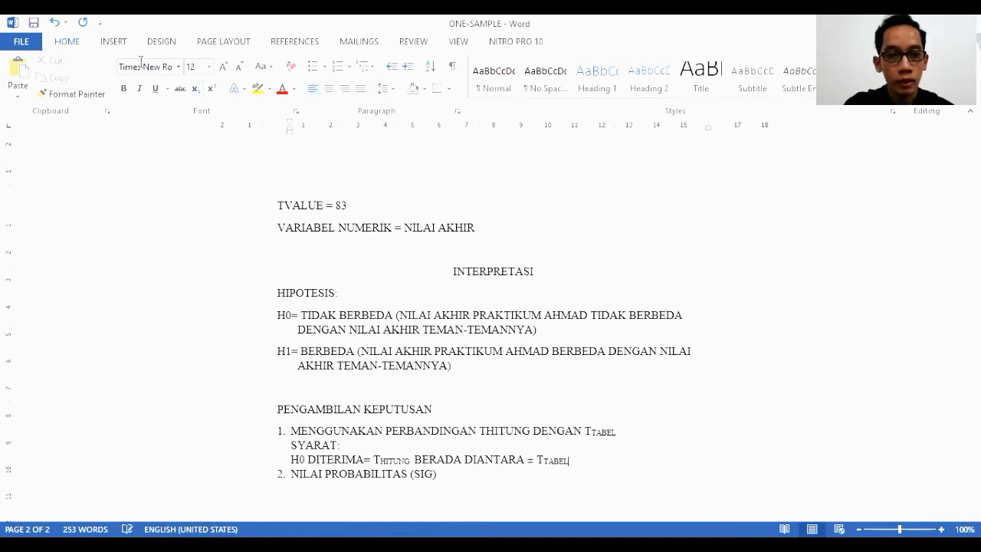
pyautogui.click(195, 90)
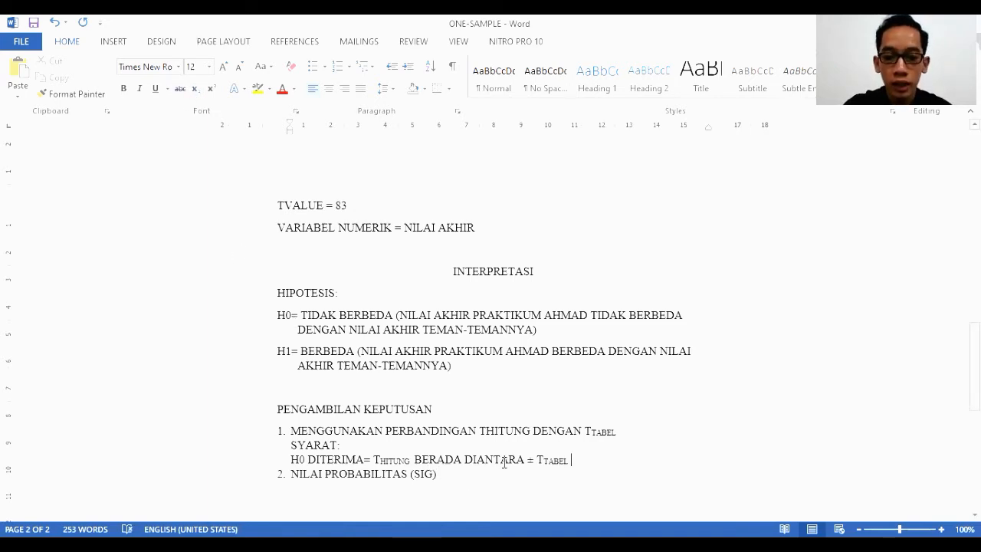
# - Append "(THITUNG < TTABEL)" to the H0 DITERIMA condition, with HITUNG and TABEL as subscripts
pyautogui.write('(t')
pyautogui.press('BackSpace')
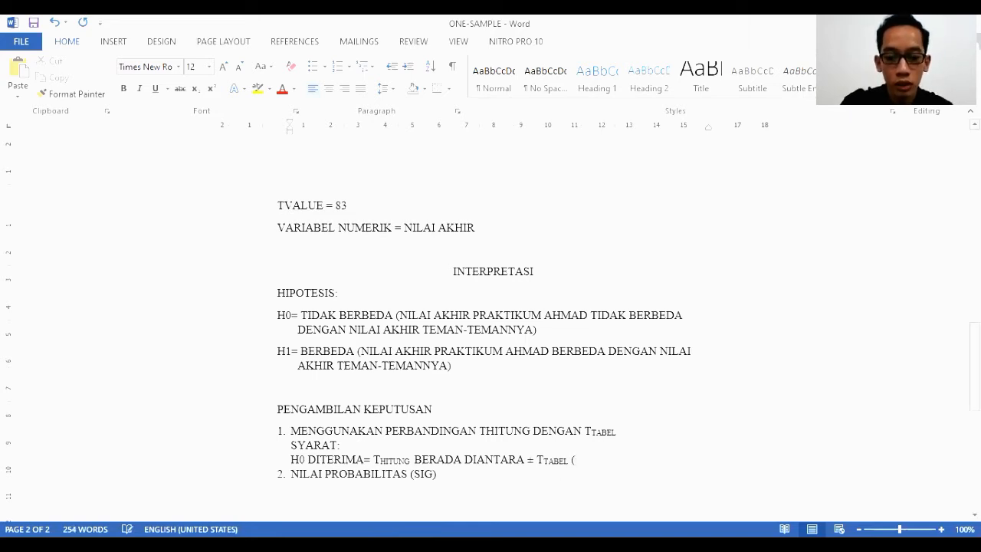
pyautogui.write('T')
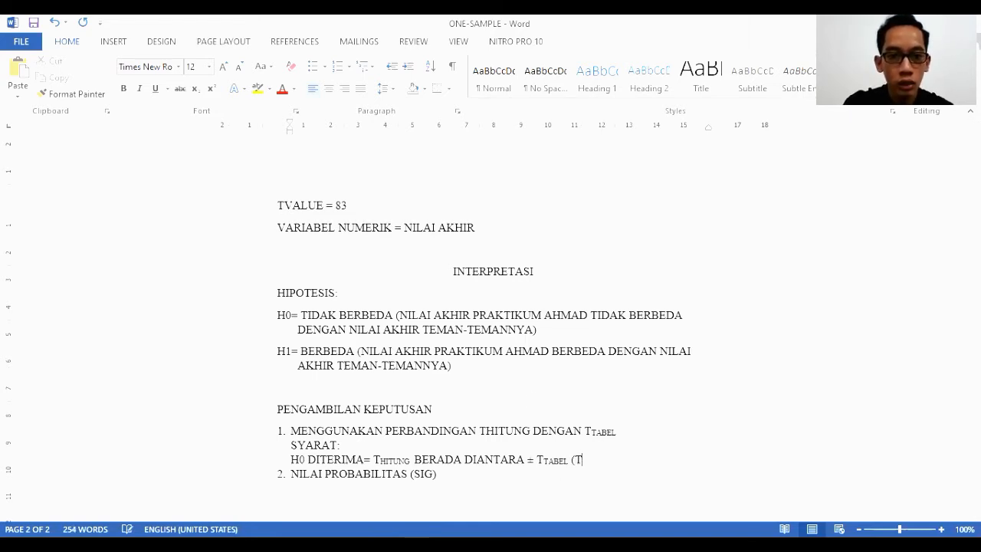
pyautogui.click(197, 91)
pyautogui.write('HITUNG')
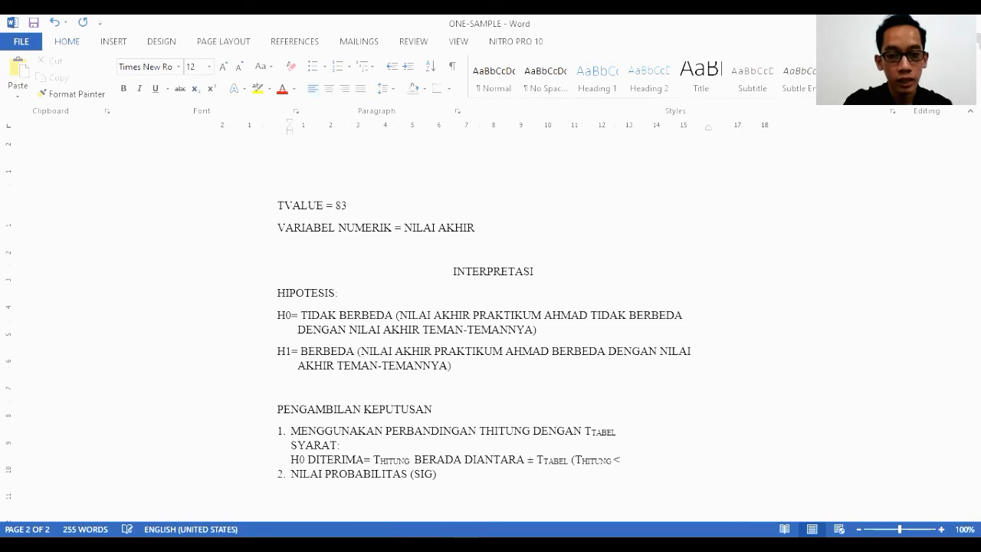
pyautogui.write('< T')
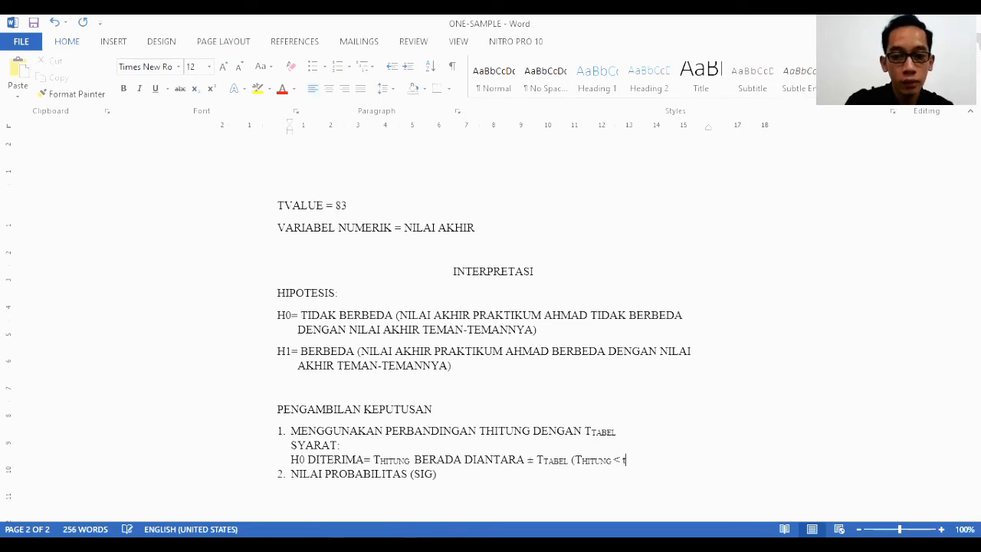
pyautogui.click(197, 92)
pyautogui.write('TABEL')
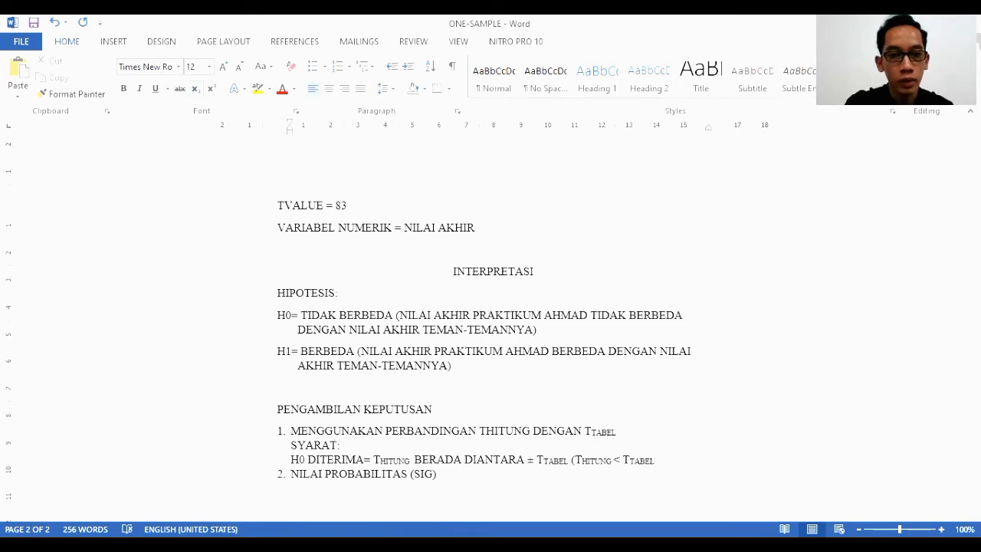
pyautogui.click(194, 90)
pyautogui.write('L)')
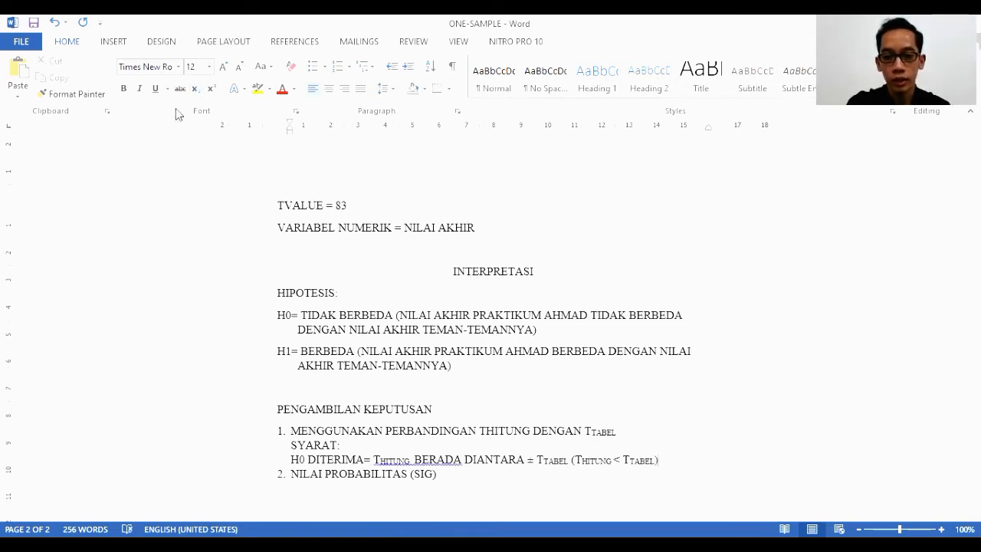
# - Add an unnumbered line "H0 DITOLAK=" directly below the H0 DITERIMA condition
pyautogui.hotkey('shift', 'Return')
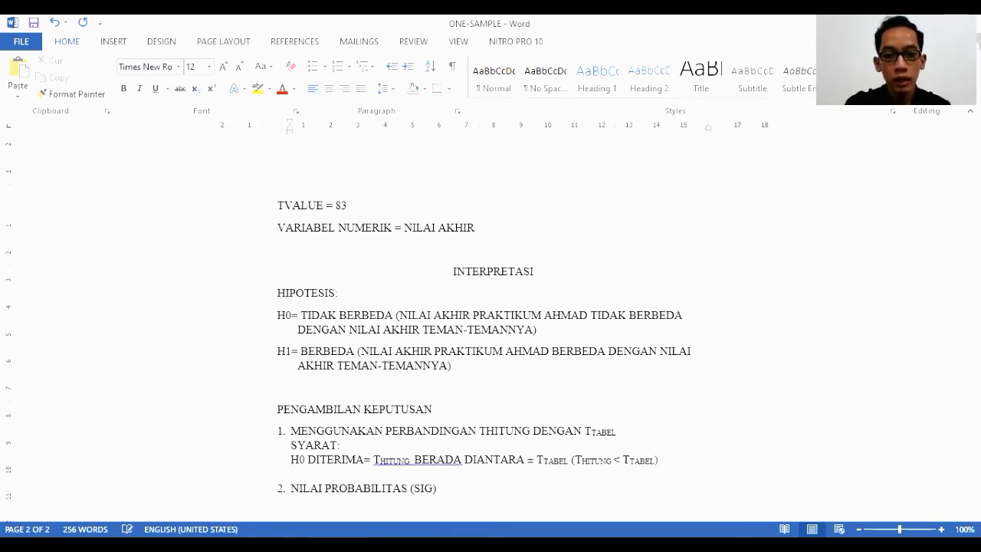
pyautogui.write('HO')
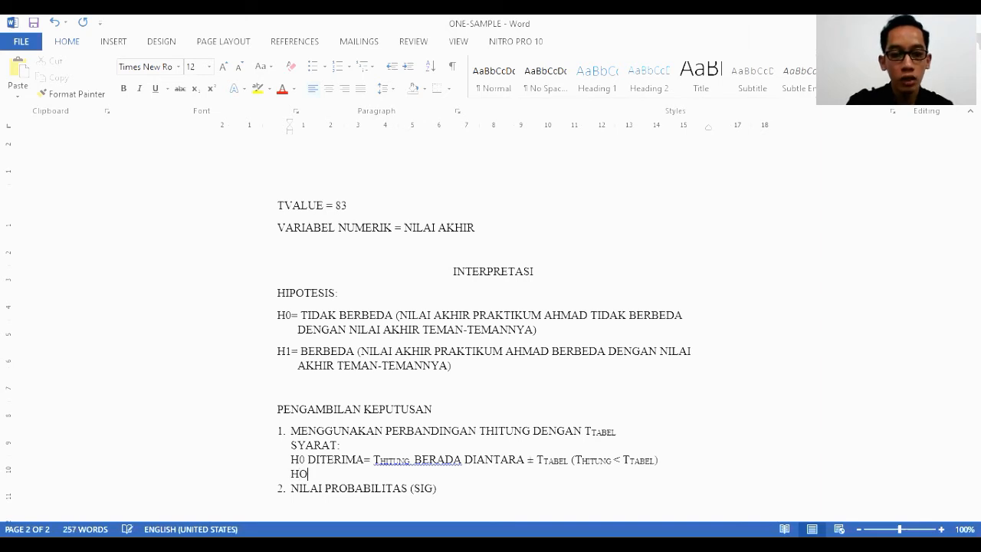
pyautogui.press('BackSpace')
pyautogui.write('0')
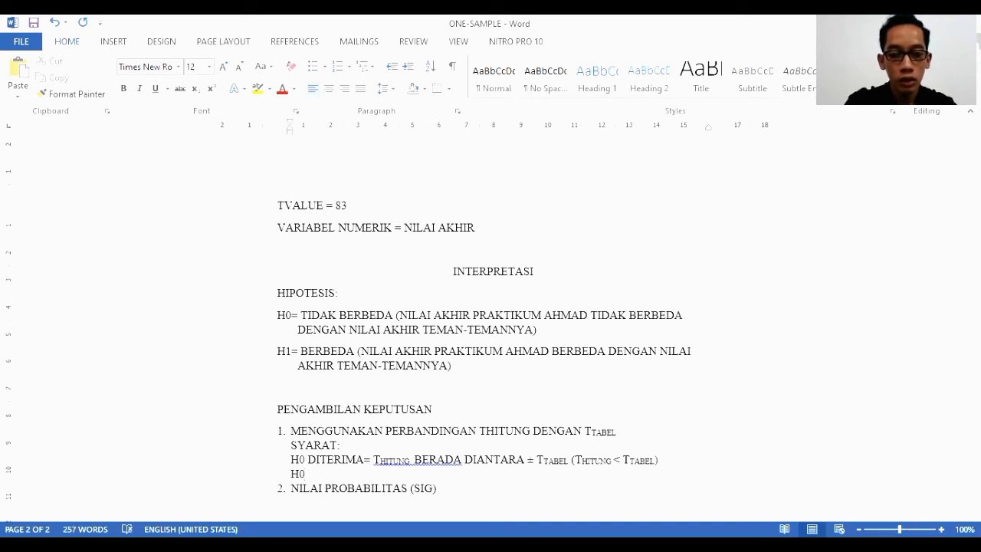
pyautogui.write(' DITOLAK')
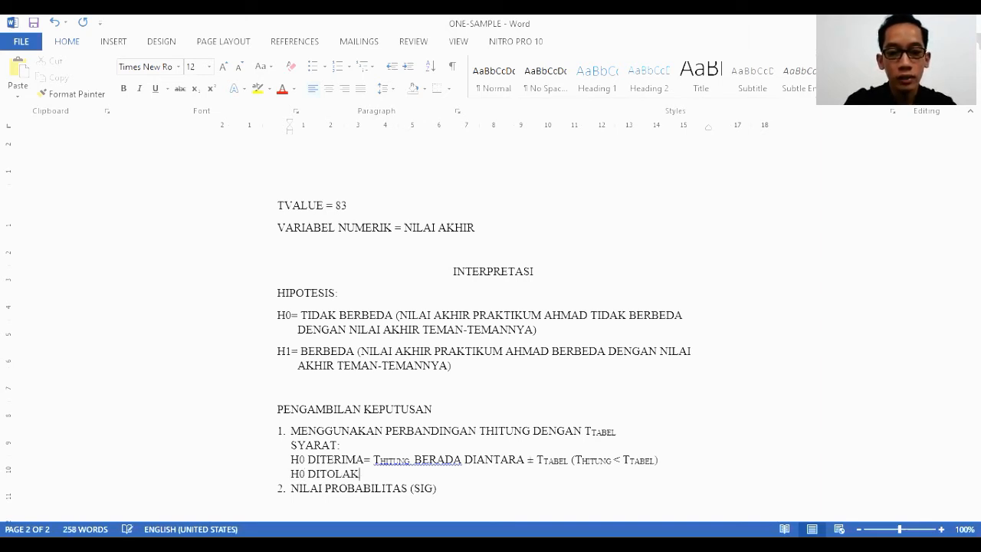
pyautogui.write('=')
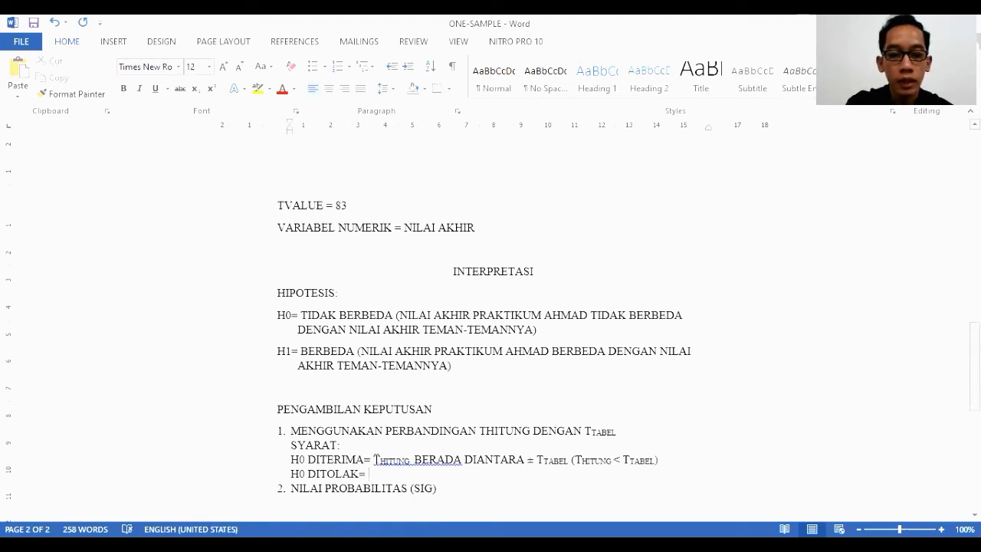
# - Copy the condition text that follows "H0 DITERIMA=" to the end of the H0 DITOLAK line
pyautogui.moveTo(659, 465); pyautogui.dragTo(663, 463)
pyautogui.hotkey('ctrl', 'c')
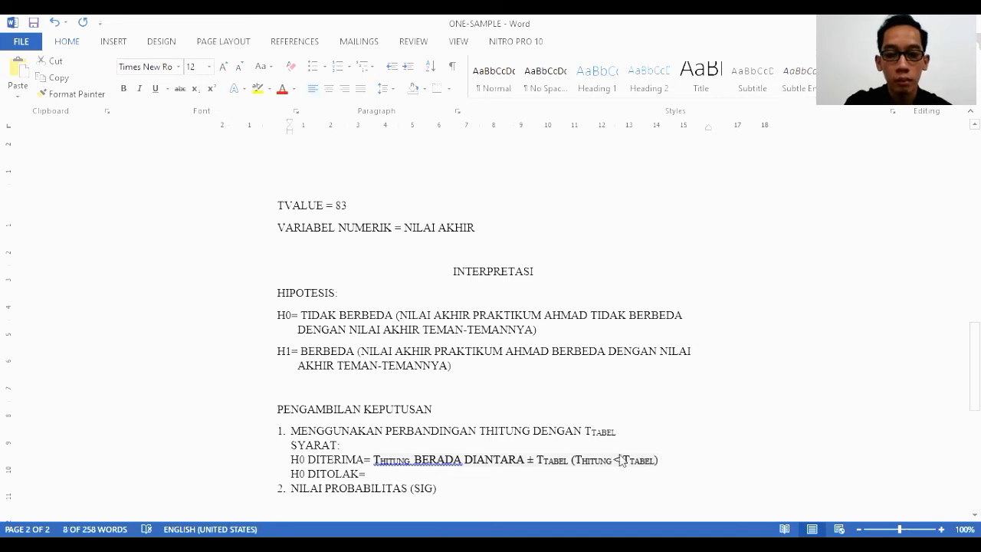
pyautogui.click(596, 475)
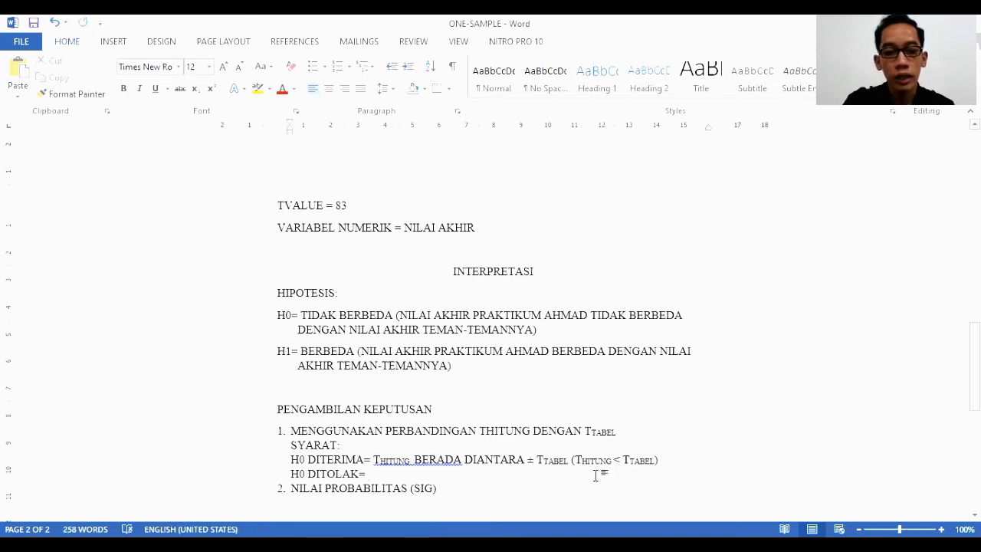
pyautogui.hotkey('ctrl', 'v')
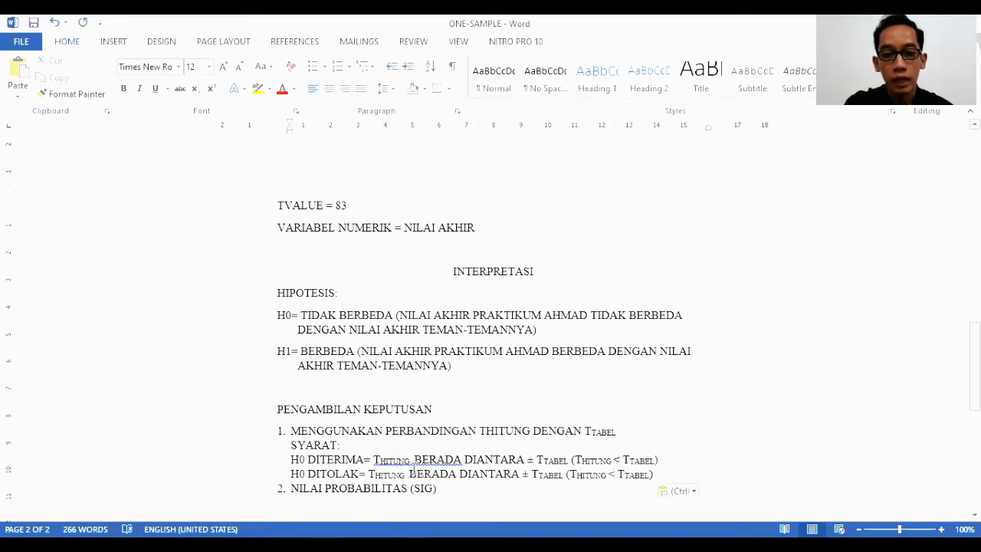
# - Insert "TIDAK" before BERADA in the H0 DITOLAK condition and replace its < sign with >
pyautogui.write('TIDAK')
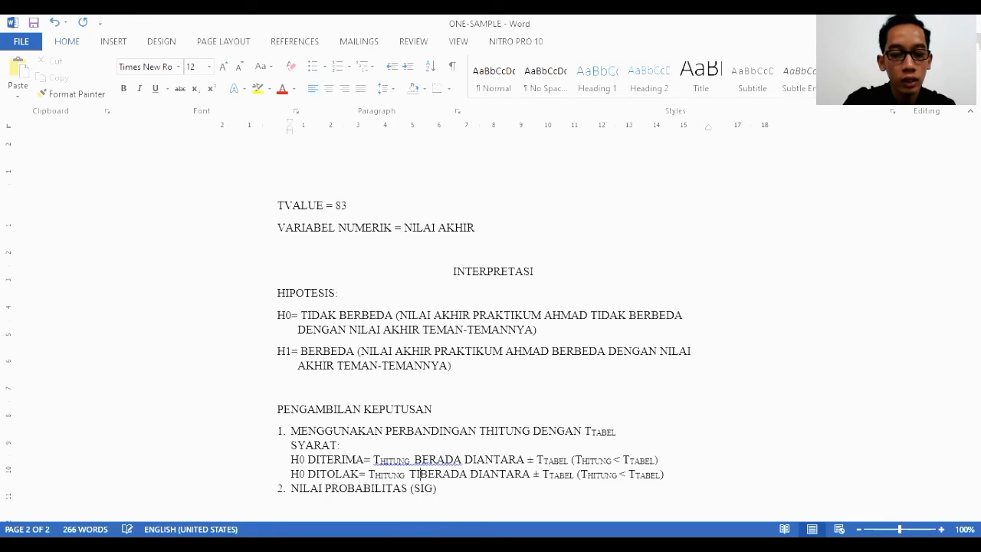
pyautogui.click(650, 474)
pyautogui.press('Delete')
pyautogui.write('>')
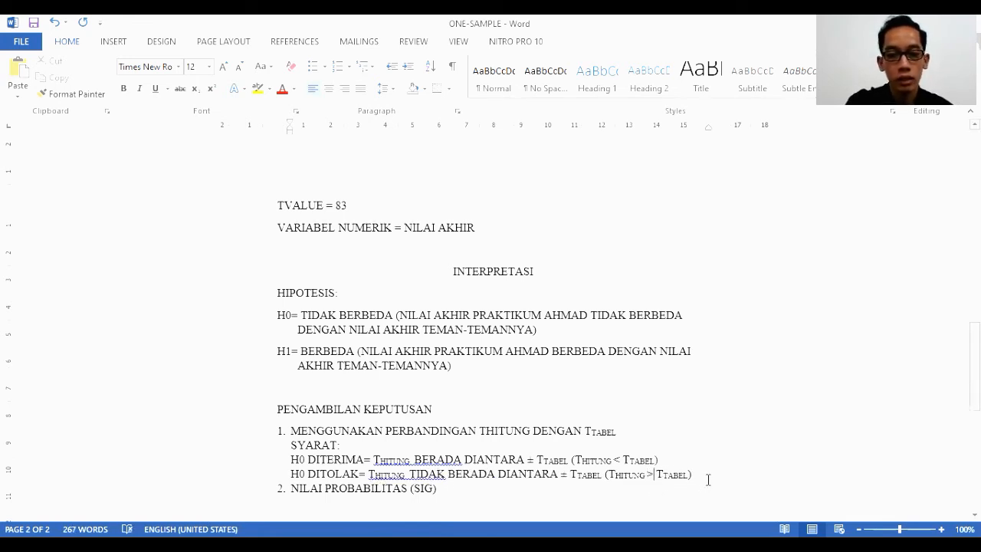
# - Leave a blank line below the H0 DITOLAK condition and add an unnumbered line "SYARAT" under item 2
pyautogui.press('Return')
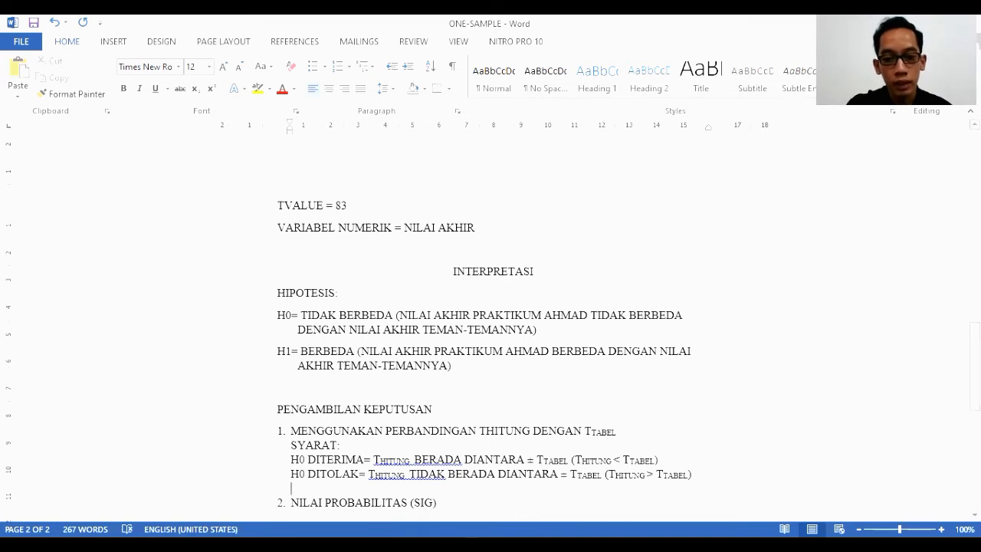
pyautogui.click(626, 510)
pyautogui.press('Return')
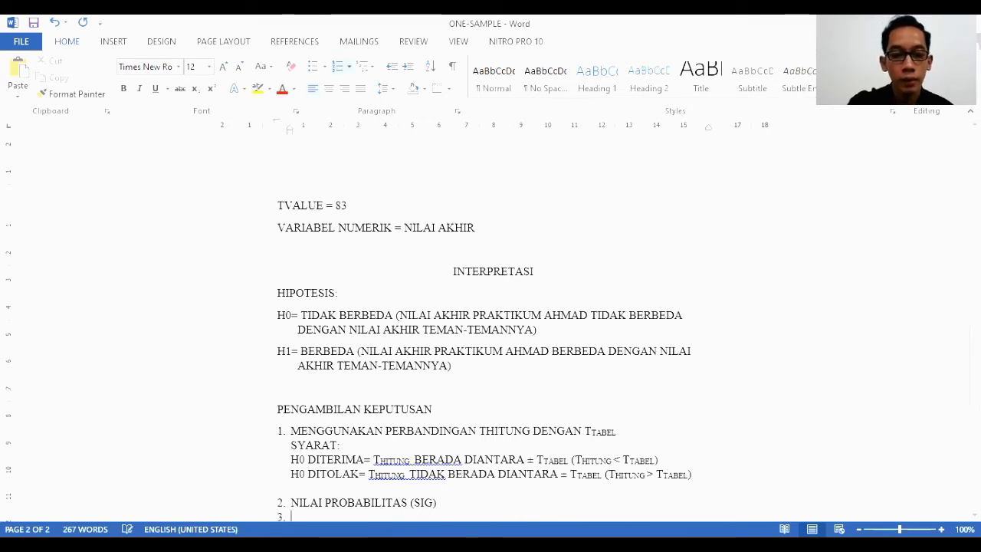
pyautogui.press('BackSpace')
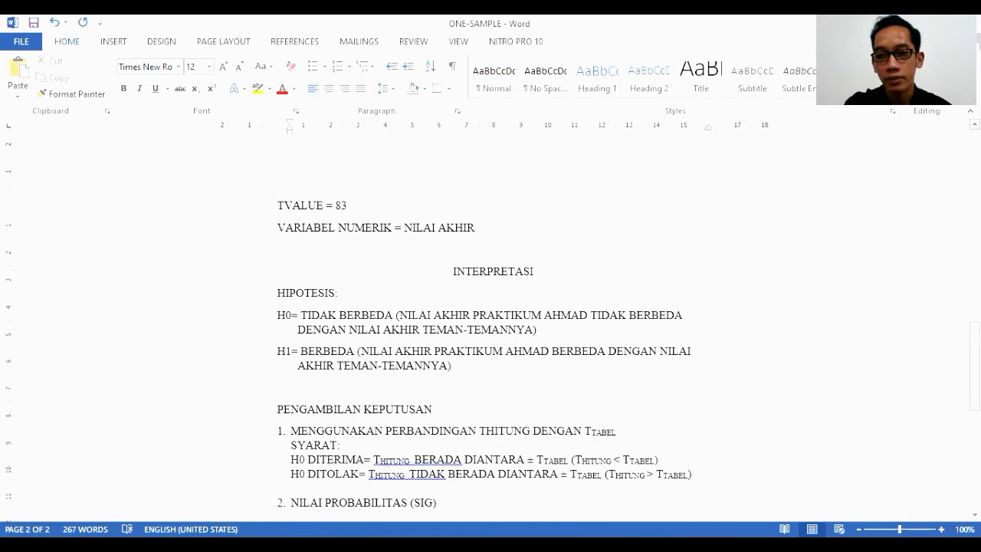
pyautogui.scroll(-3, 763, 341)
pyautogui.write('SYARAT')
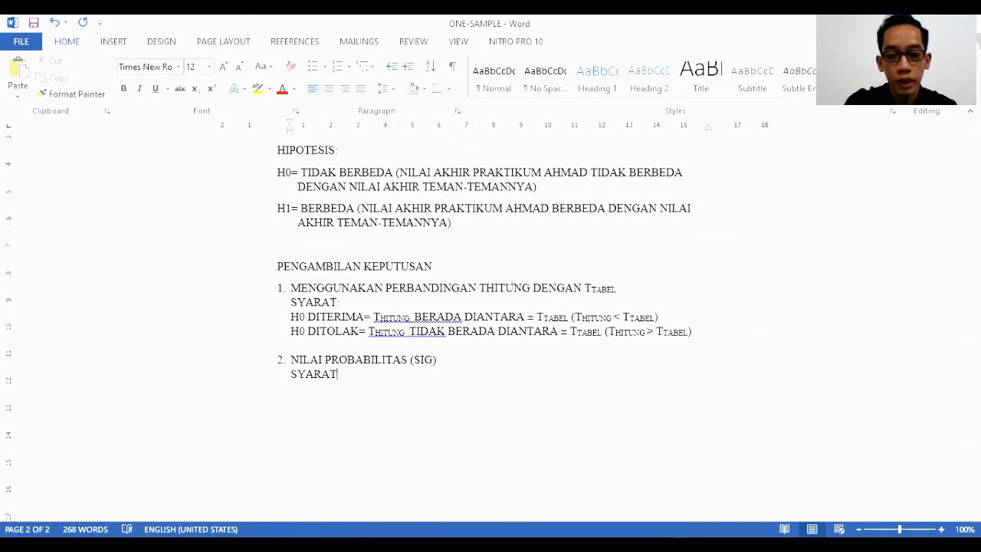
# - Complete the item 2 heading as "SYARAT:" and write "H0 DITERIMA= SIG (PROBABILITAS) > 0,05" on the line below
pyautogui.write(': H0 DITERIMA= S')
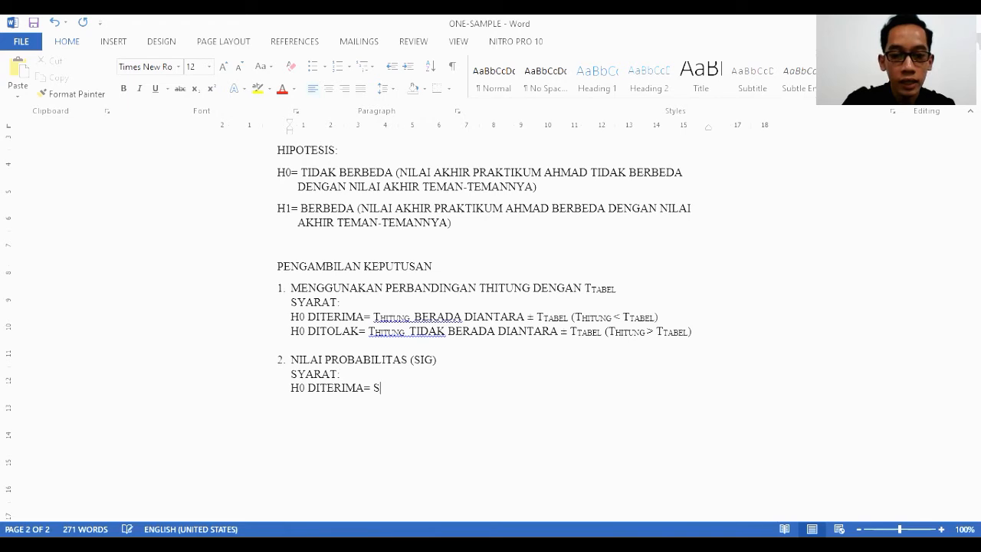
pyautogui.write('IG (PROBABIL')
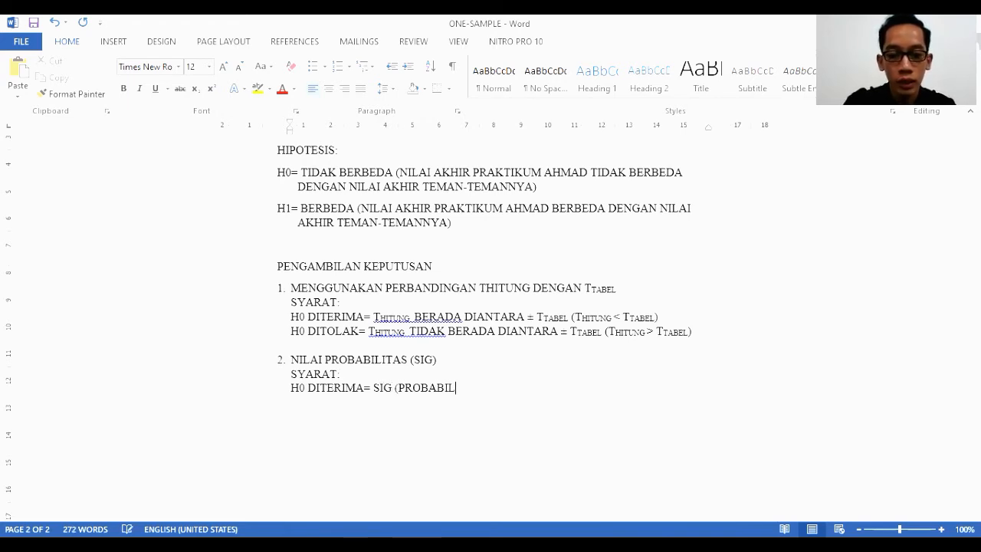
pyautogui.write('ITAS')
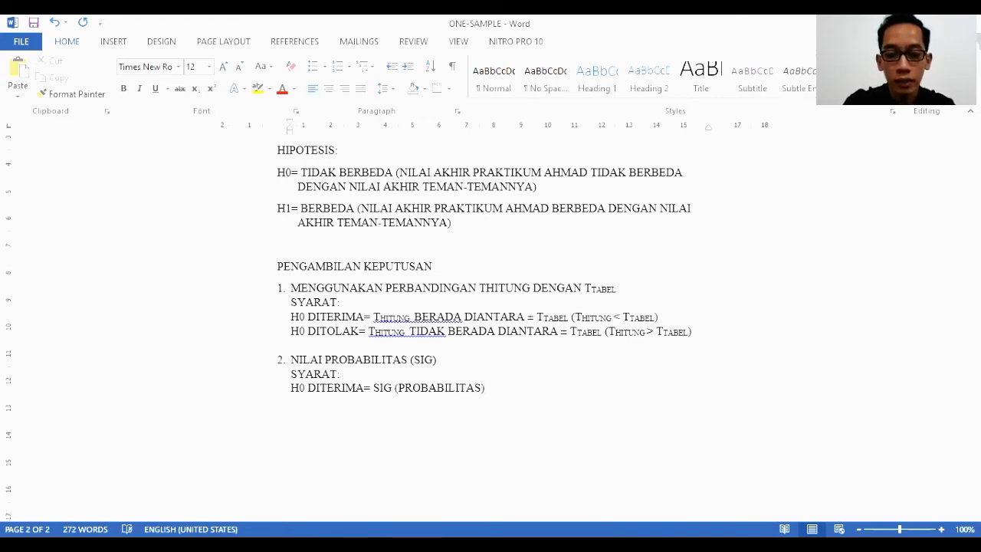
pyautogui.write(') > 0,05')
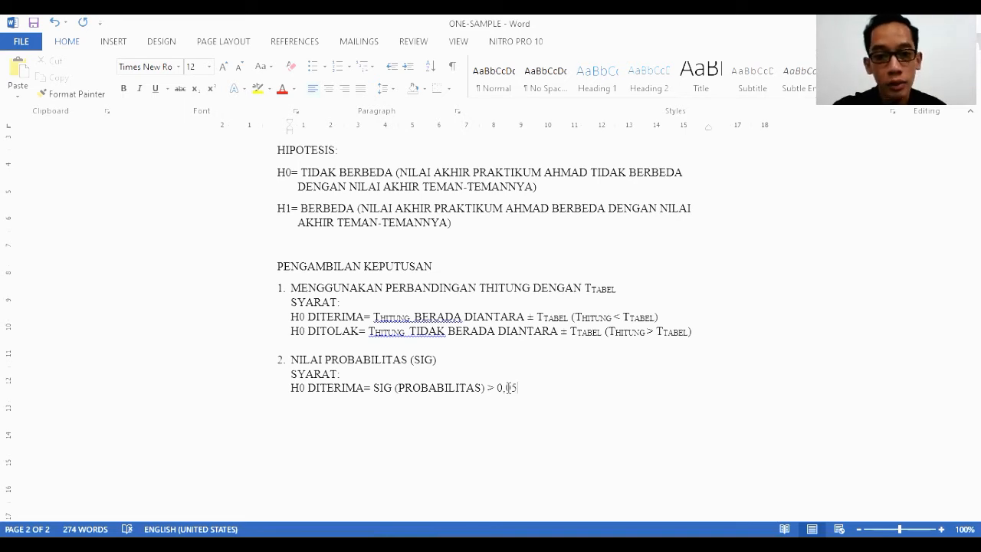
# - Write "H0 DITOLAK= SIG (PROBABILITAS) < 0,05" on a new line below item 2's H0 DITERIMA condition
pyautogui.press('Return')
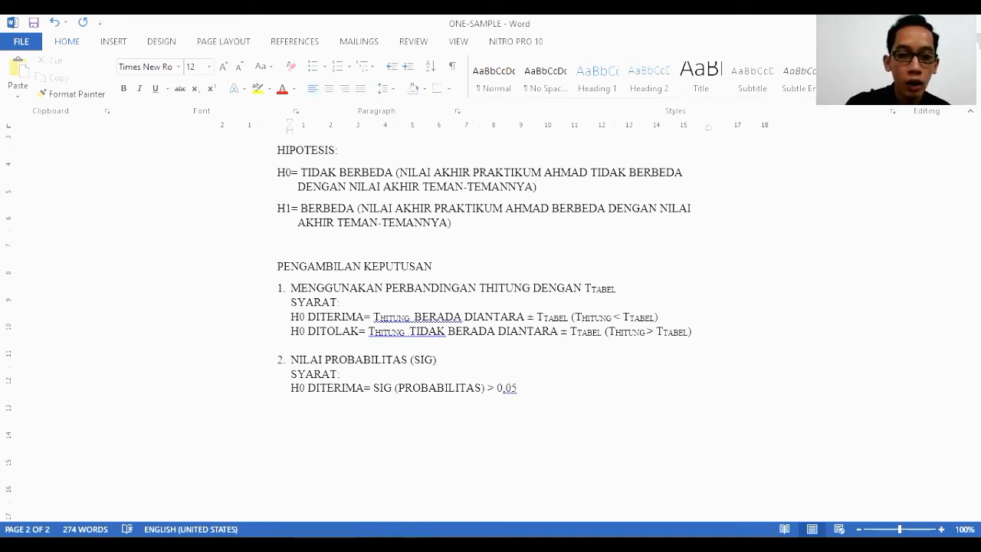
pyautogui.write('H')
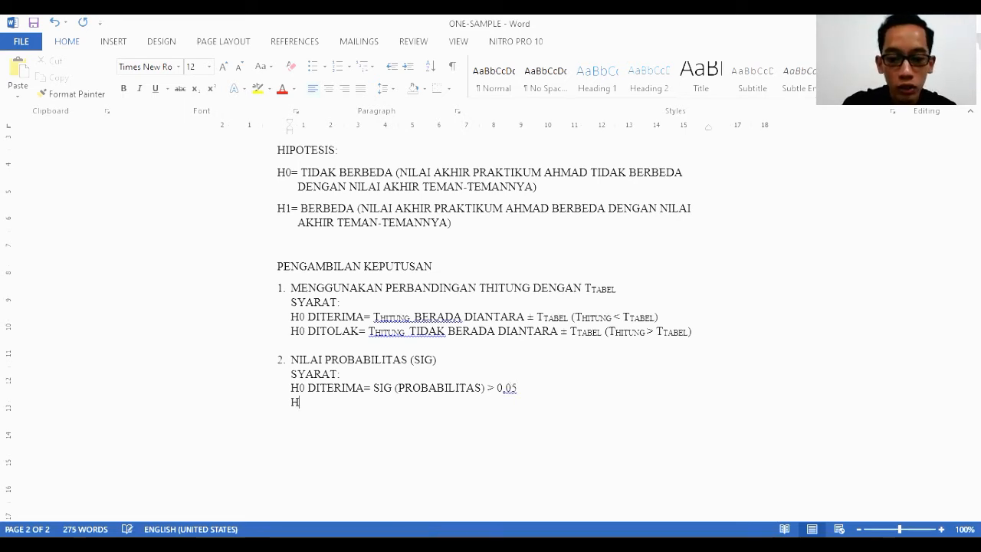
pyautogui.write('0 DITO')
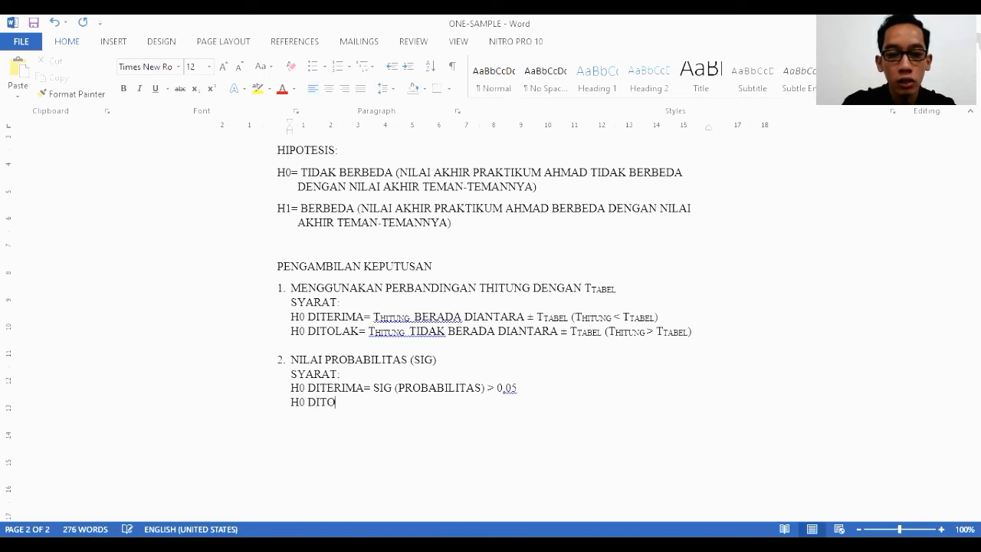
pyautogui.write('LAK=')
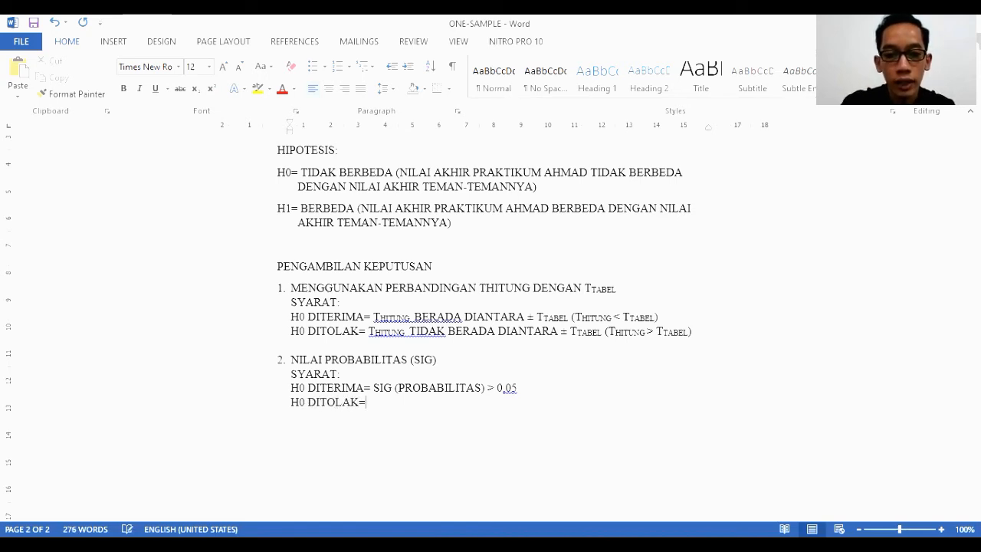
pyautogui.write(' SIG')
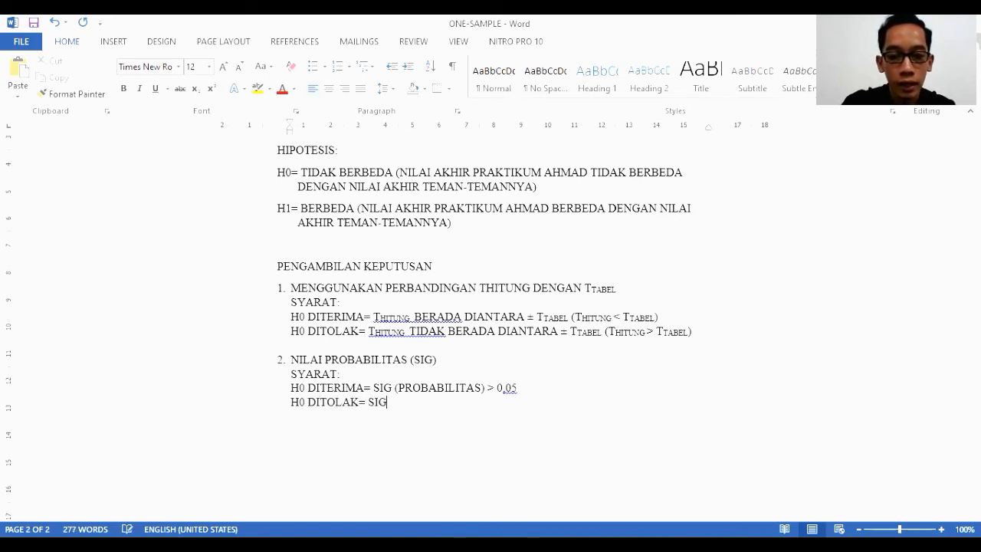
pyautogui.write(' (')
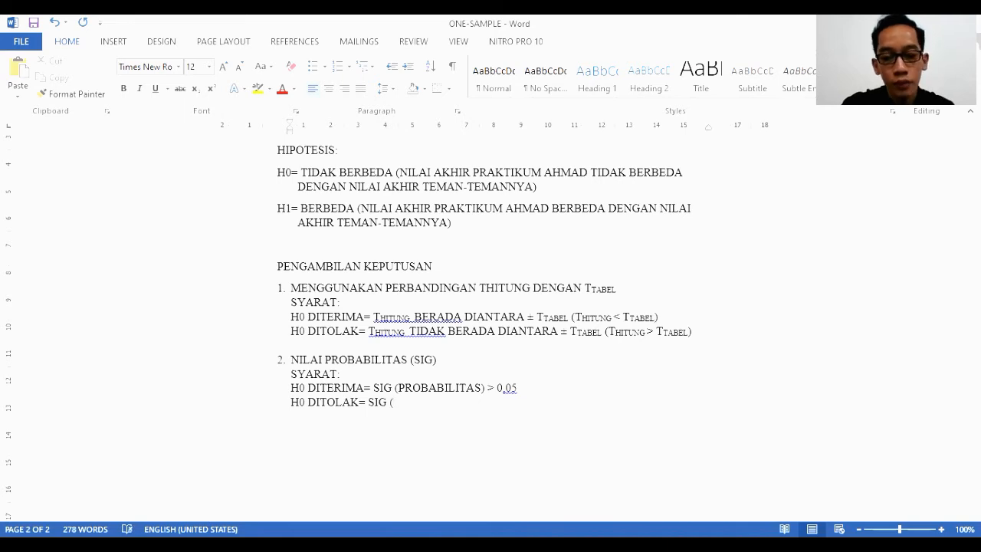
pyautogui.write('PROBABI')
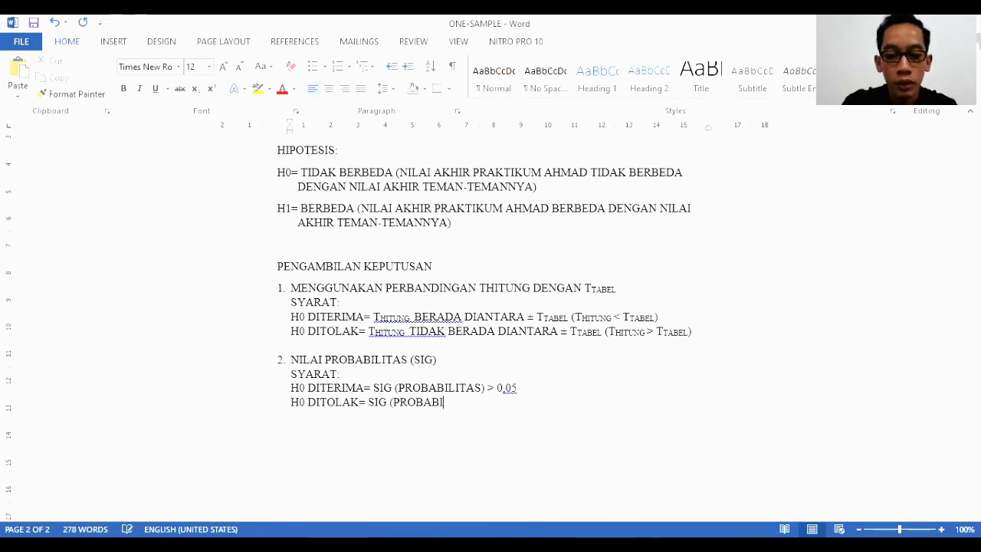
pyautogui.write('LITAS')
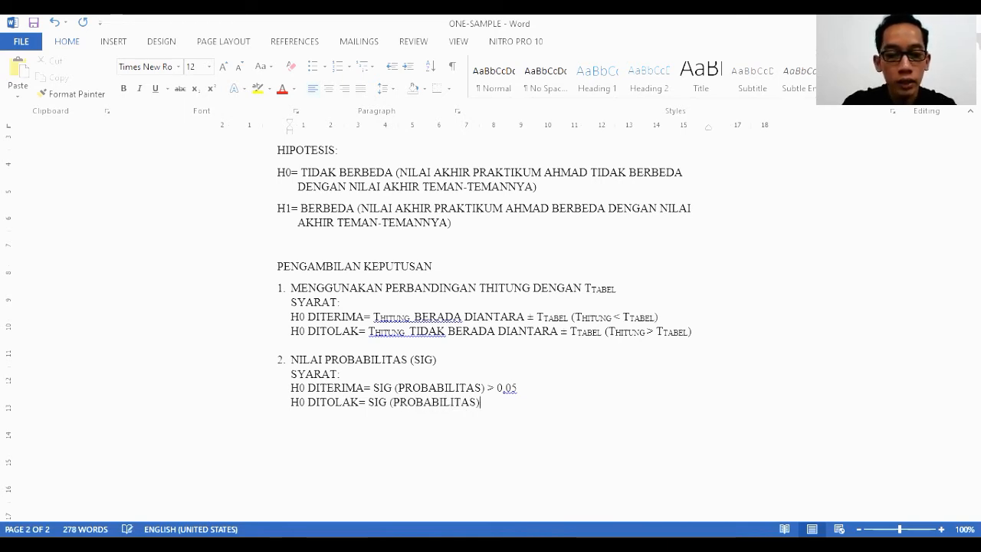
pyautogui.write(') < 0,05')
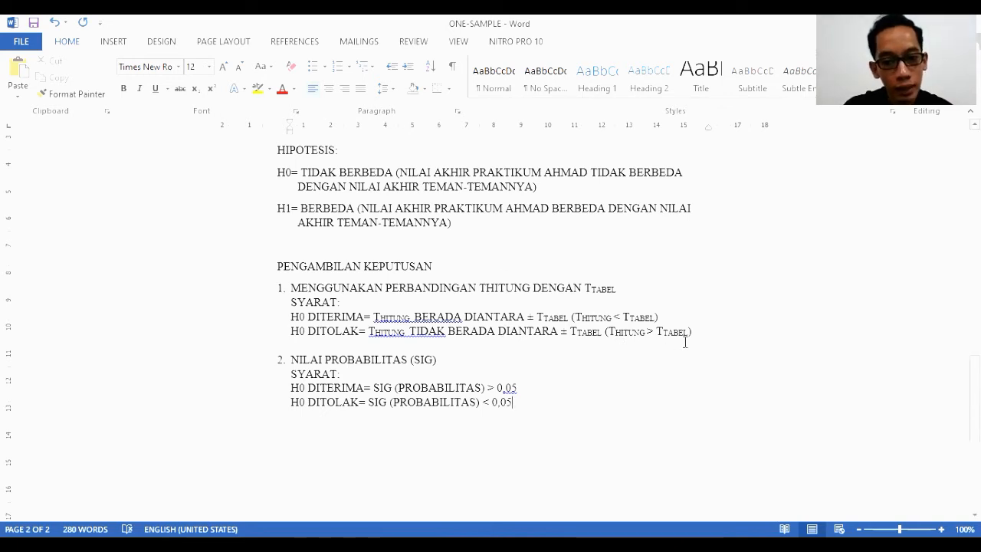
# - Add a line "Thitung=" with "hitung" in subscript below item 1's conditions, leaving a blank line above and below it
pyautogui.click(325, 344)
pyautogui.press('Return')
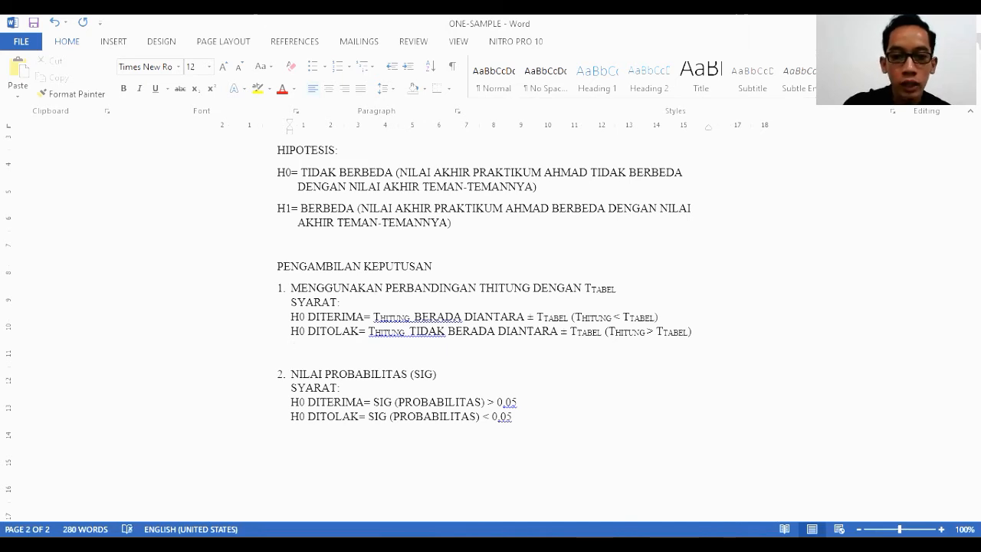
pyautogui.press('Return')
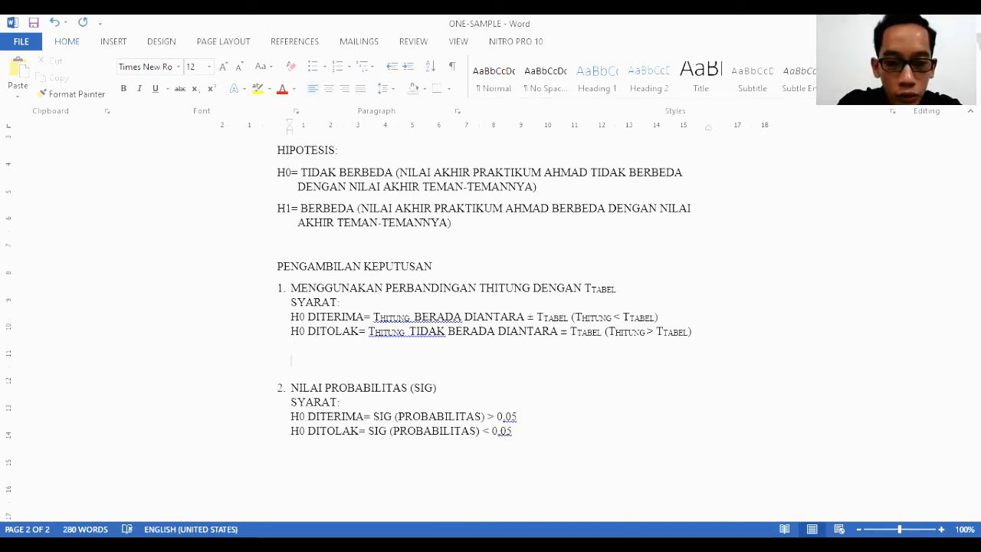
pyautogui.write('T')
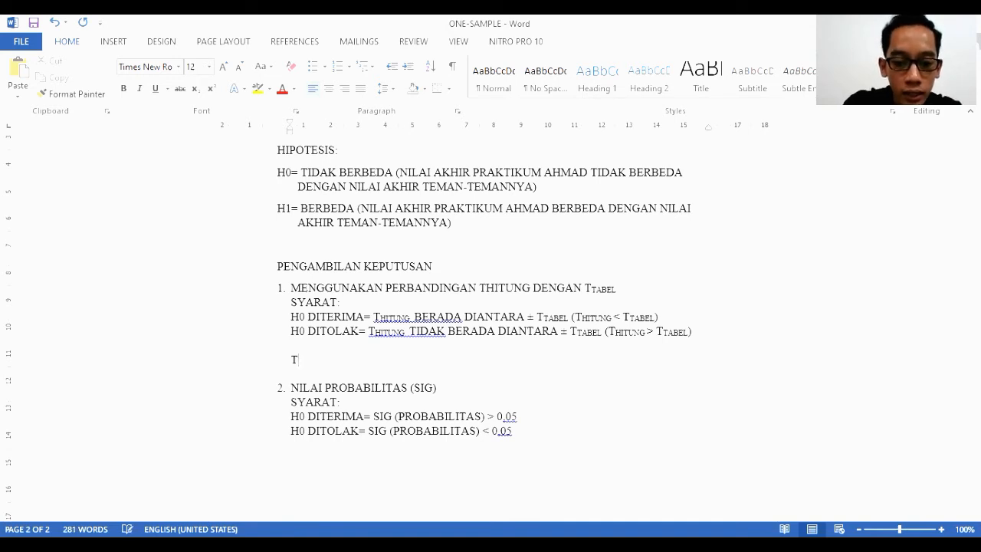
pyautogui.click(195, 90)
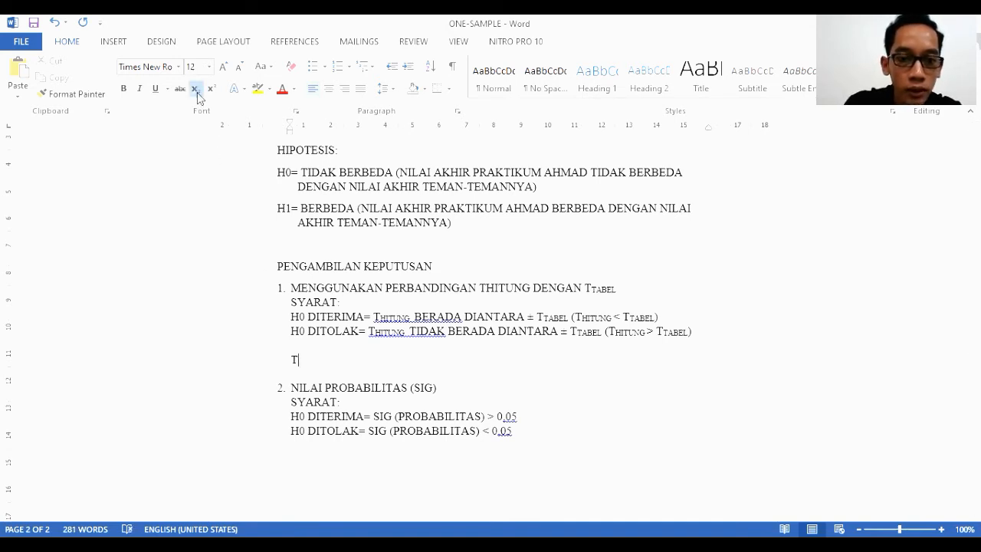
pyautogui.write('hitung')
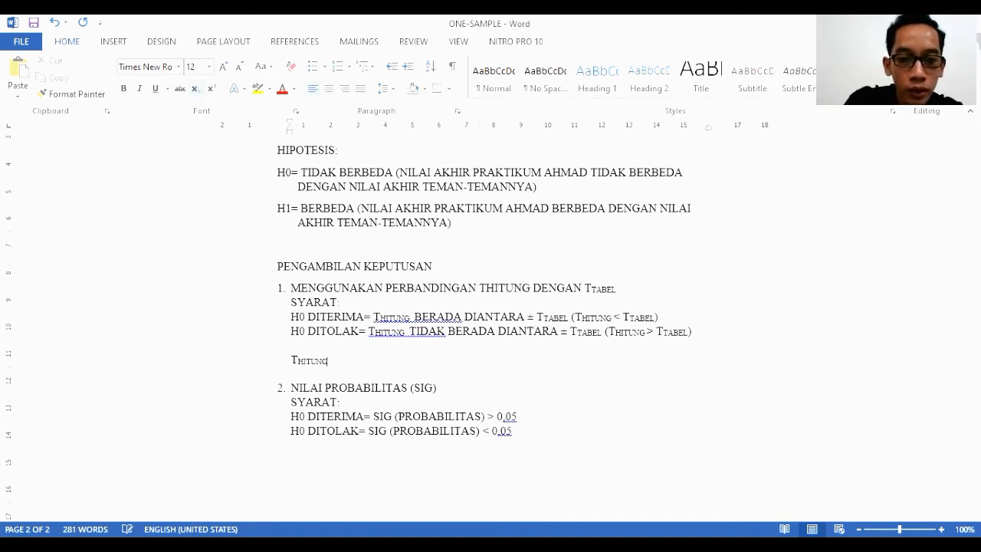
pyautogui.click(193, 95)
pyautogui.write('=')
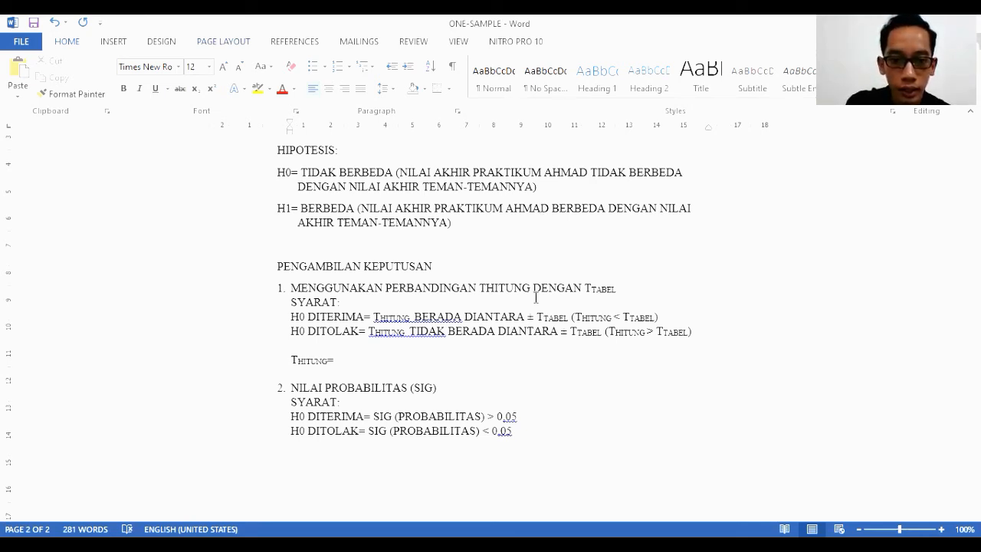
# - Look up the t value in the SPSS One-Sample Test output and enter -2,232 after "Thitung=" in Word
pyautogui.hotkey('alt', 'Tab')
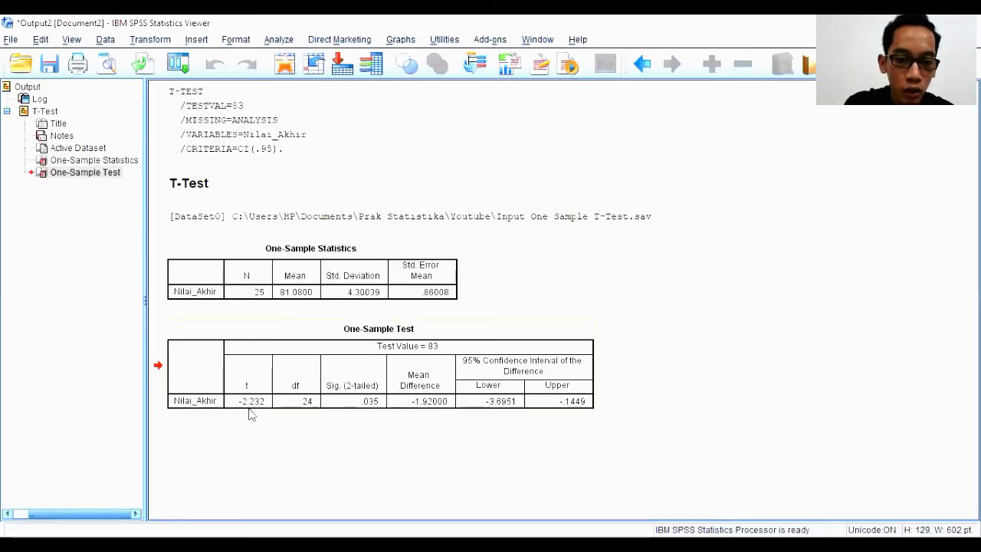
pyautogui.click(279, 406)
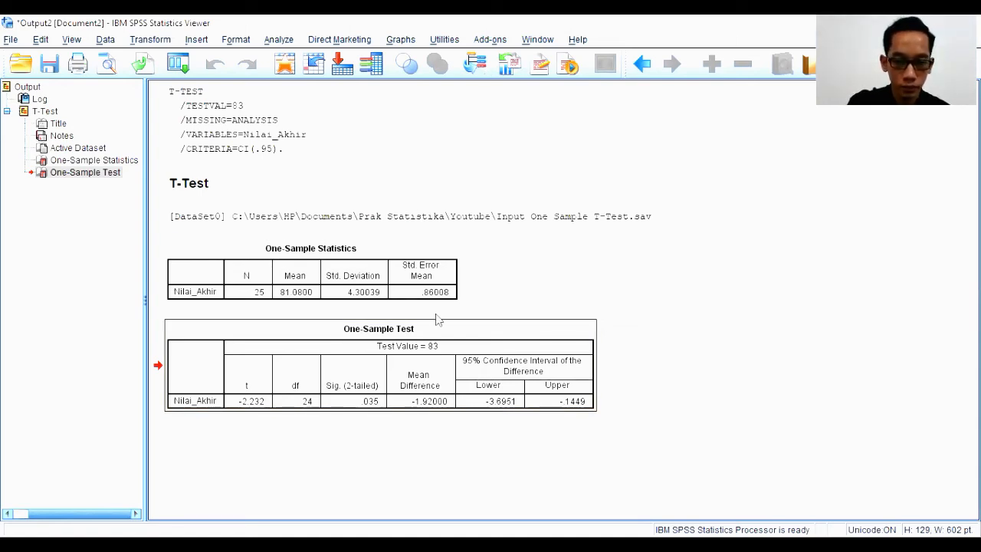
pyautogui.hotkey('alt', 'Tab')
pyautogui.write('-2.')
pyautogui.write('232')
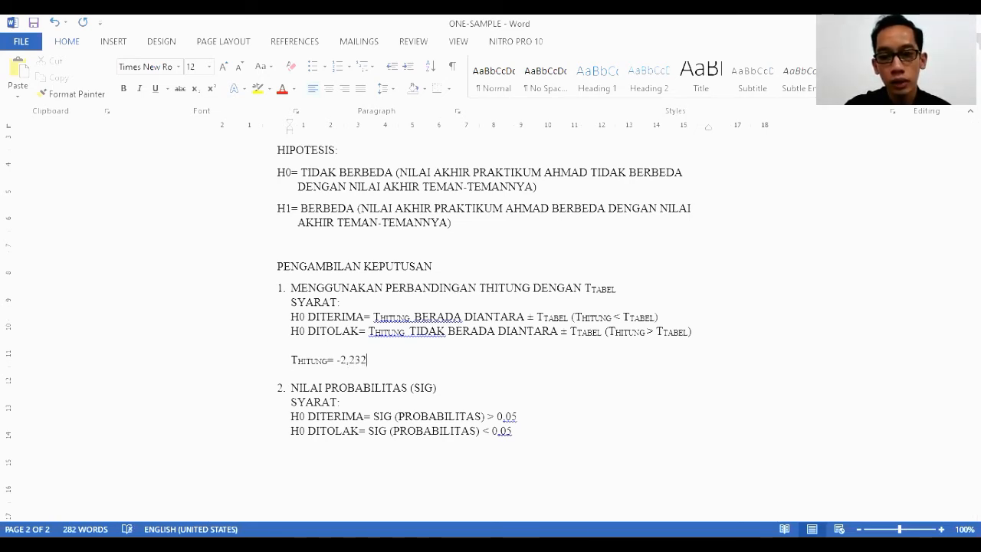
# - Leave a blank line below the Thitung value and add "Ttabel=" with "tabel" in subscript
pyautogui.press('Return')
pyautogui.press('Return')
pyautogui.write('T')
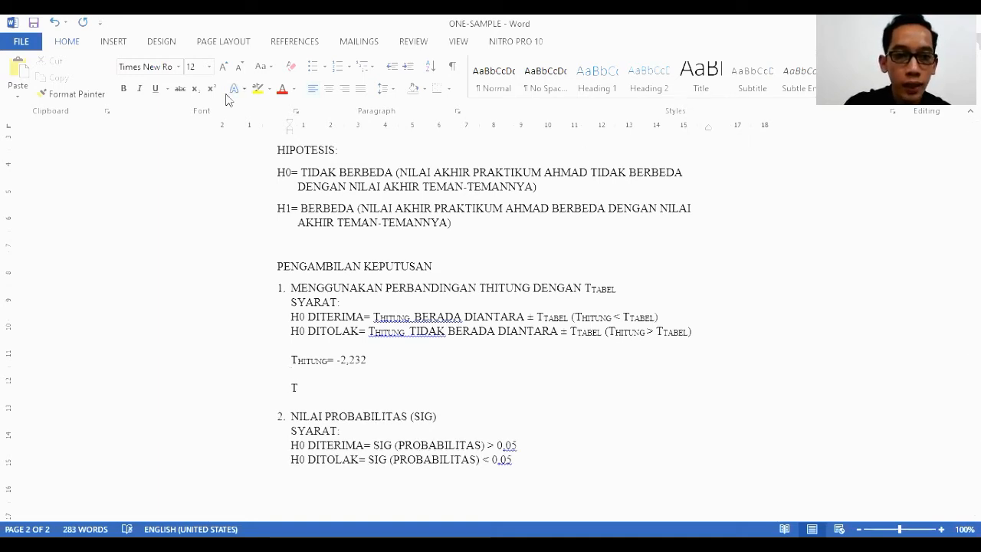
pyautogui.click(197, 89)
pyautogui.write('tabel')
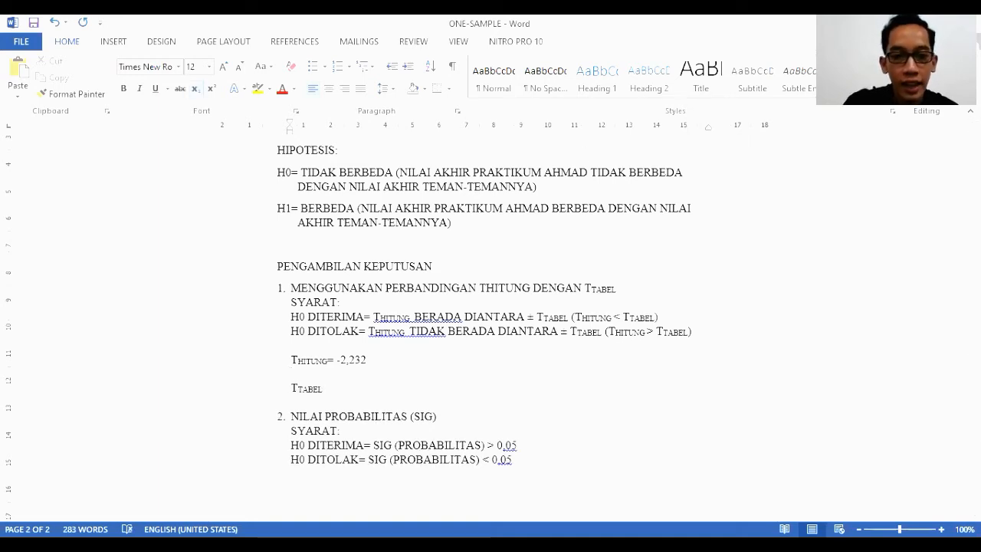
pyautogui.click(196, 91)
pyautogui.write('=')
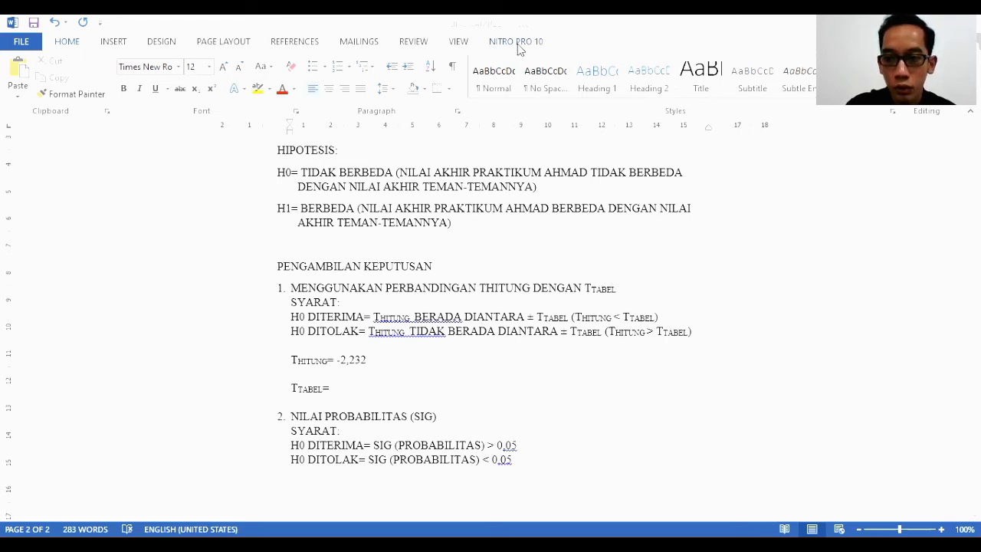
# - Switch to the SPSS Data Editor and start a Compute Variable transformation with Ttabel as the target variable
pyautogui.hotkey('alt', 'Tab')
pyautogui.click(444, 159)
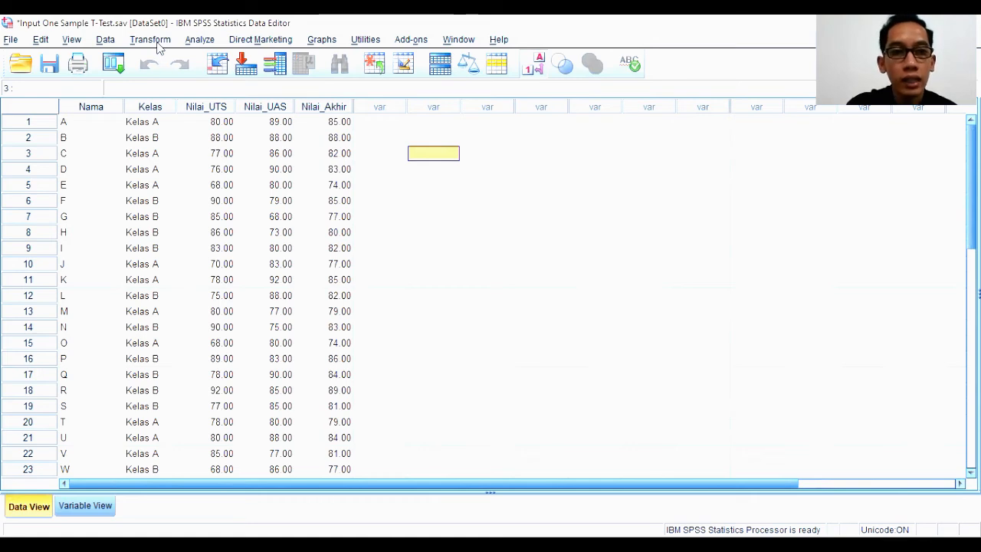
pyautogui.click(154, 40)
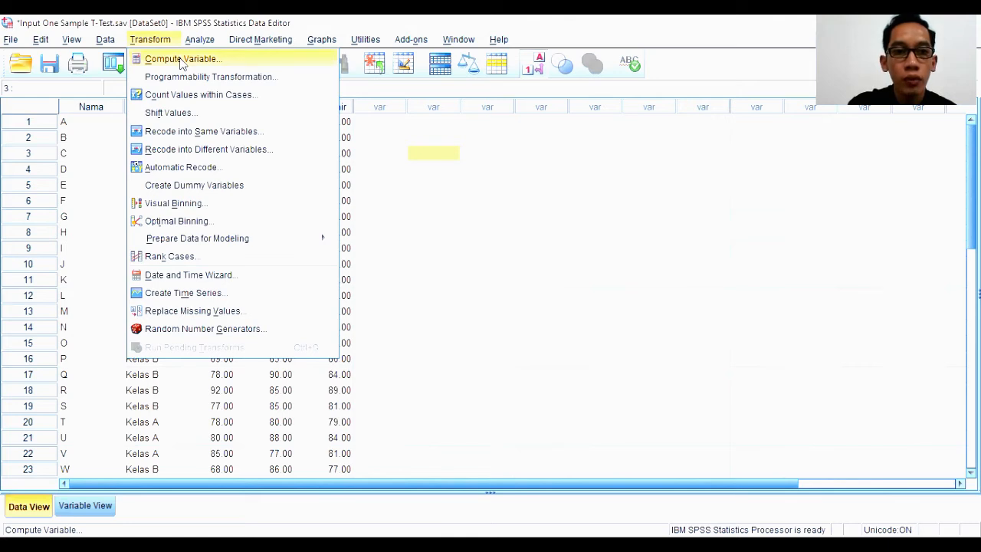
pyautogui.click(181, 61)
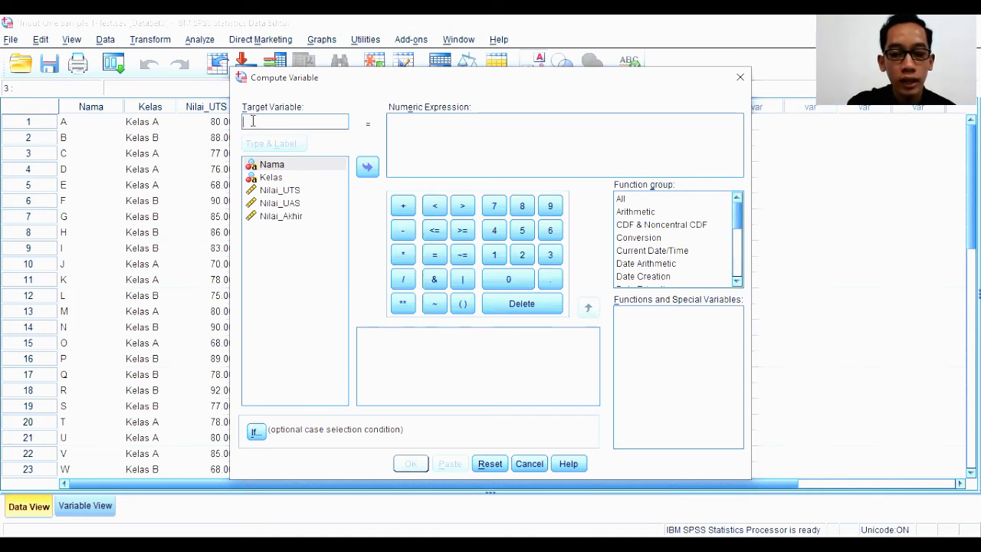
pyautogui.write('Ttabel')
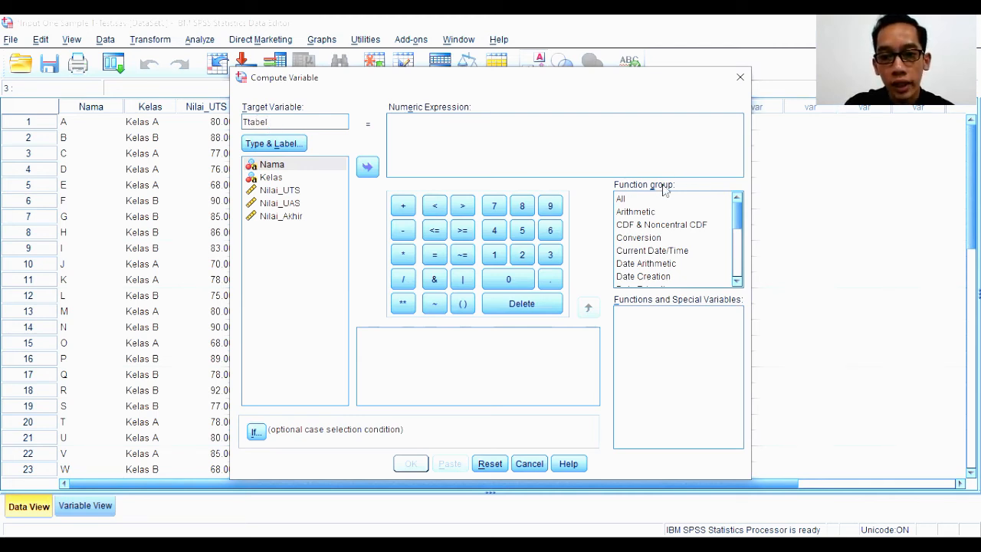
# - Insert the Idf.T function from the Inverse DF group into the numeric expression and clear its first placeholder
pyautogui.moveTo(741, 220); pyautogui.dragTo(742, 238)
pyautogui.click(668, 243)
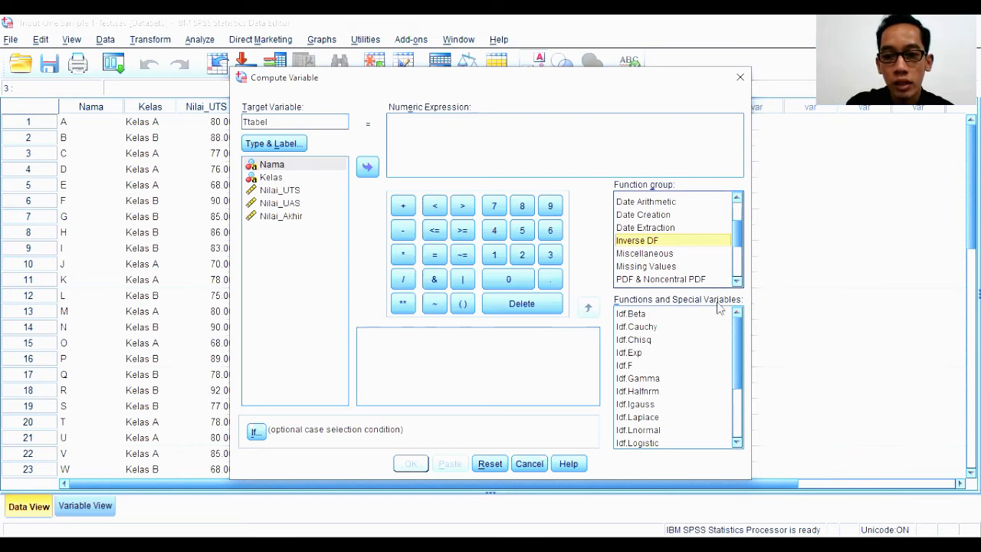
pyautogui.moveTo(736, 337); pyautogui.dragTo(734, 393)
pyautogui.click(625, 415)
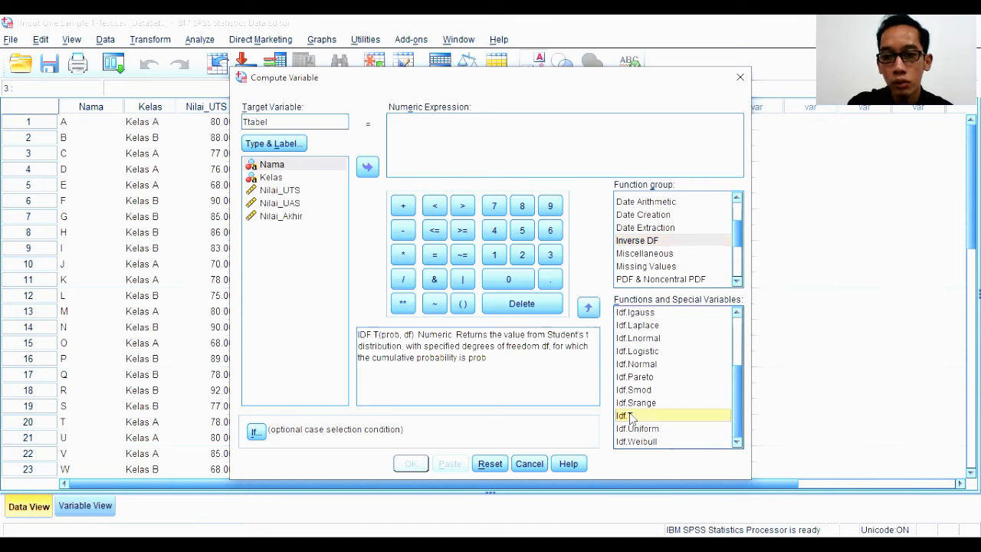
pyautogui.click(588, 308)
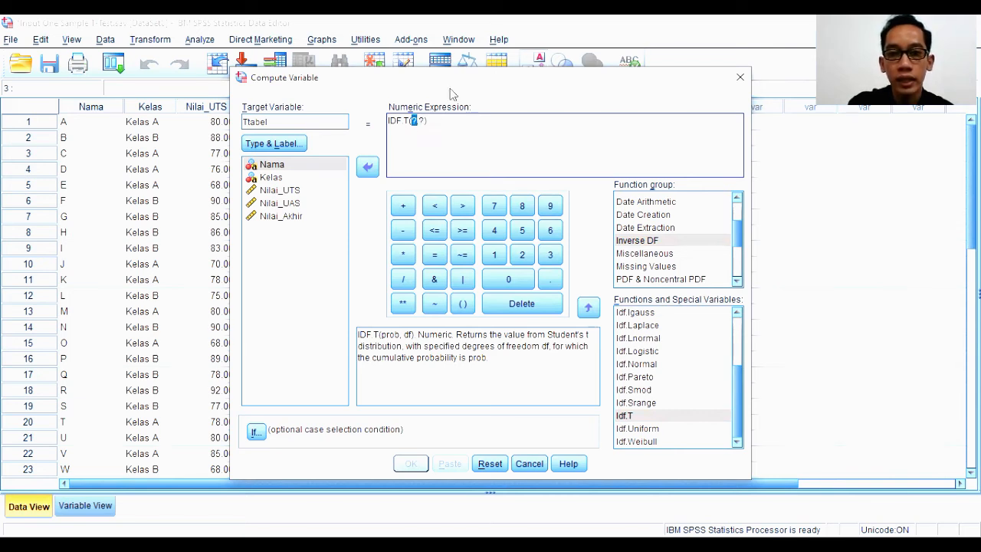
pyautogui.press('BackSpace')
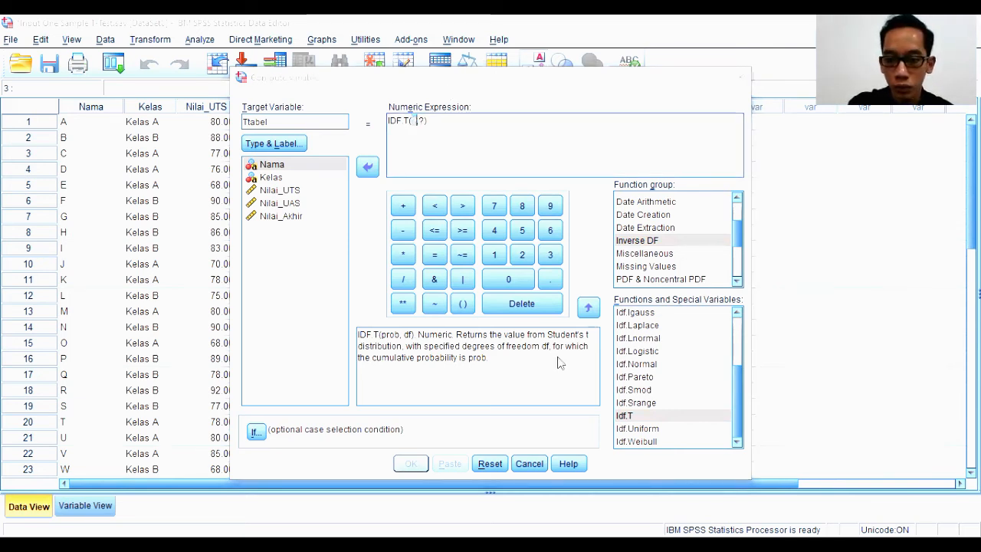
# - Switch to Word and write the two-argument placeholder "(?,?)" after "Ttabel="
pyautogui.hotkey('alt', 'Tab')
pyautogui.write('(')
pyautogui.write('?')
pyautogui.write(',?+')
pyautogui.press('BackSpace')
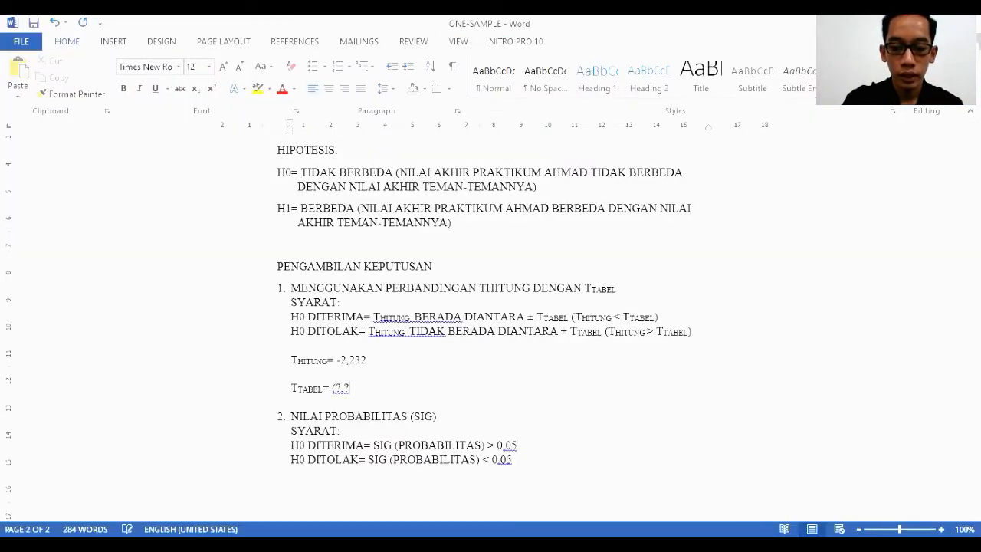
pyautogui.write(')')
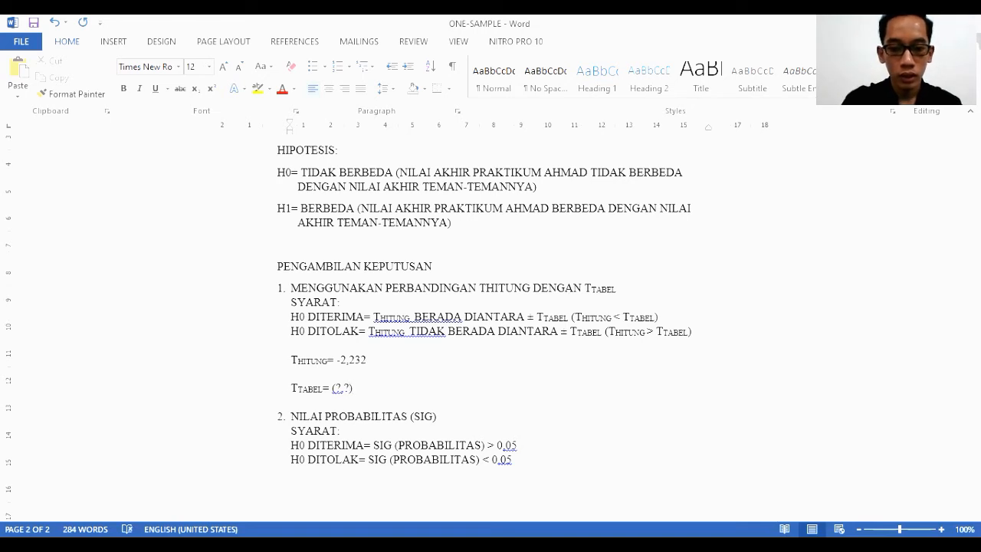
# - Add a new line reading "?1= tingkat kesalahan" directly below the Ttabel placeholder
pyautogui.press('Return')
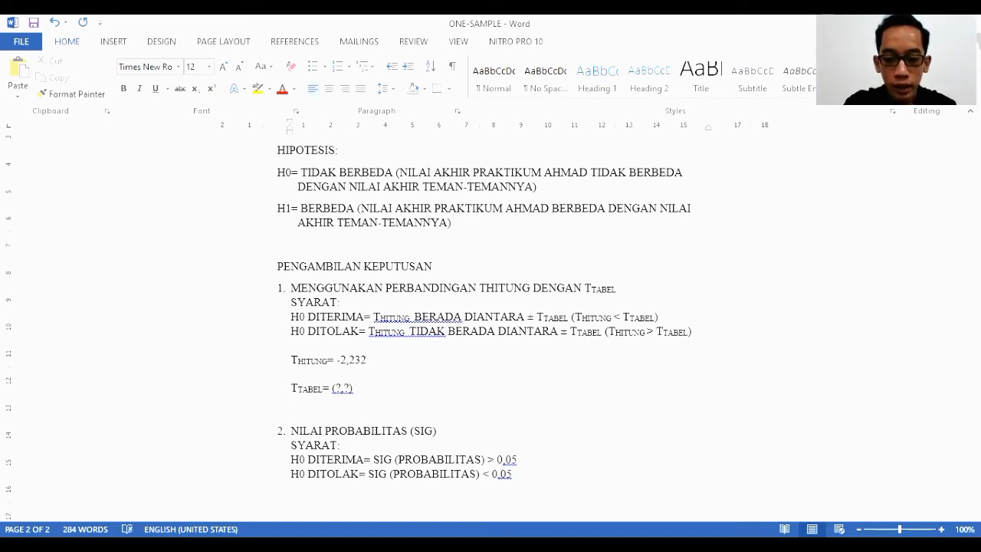
pyautogui.write('?1')
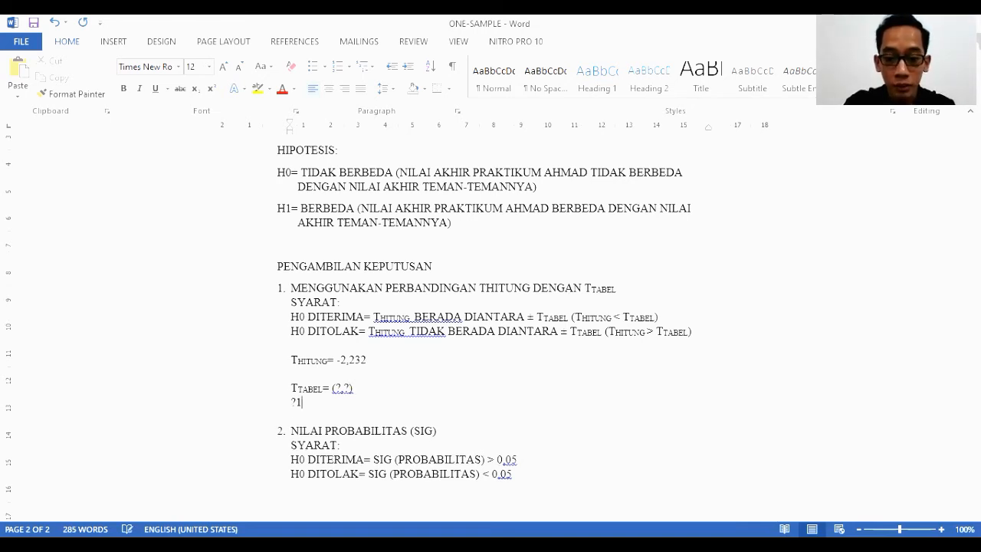
pyautogui.write('=')
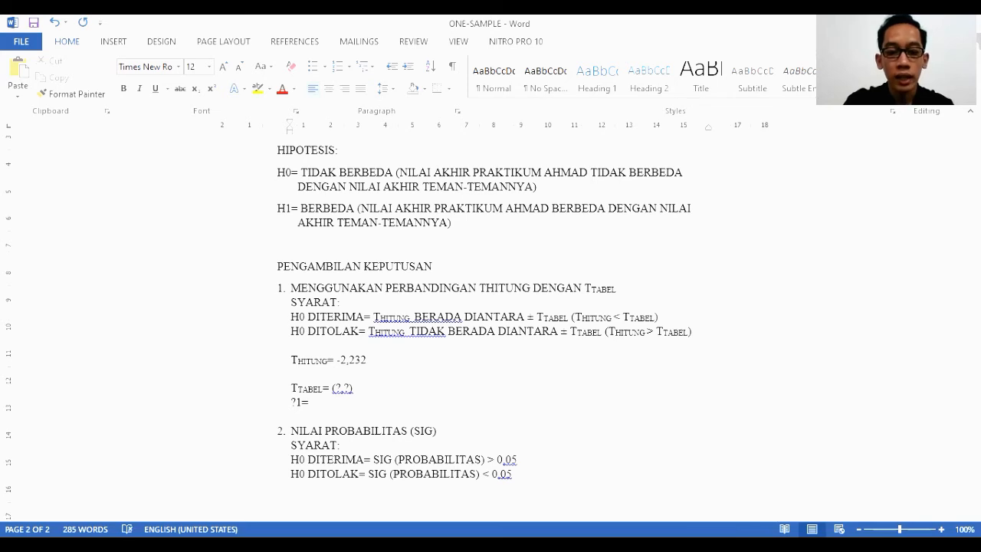
pyautogui.write(' t')
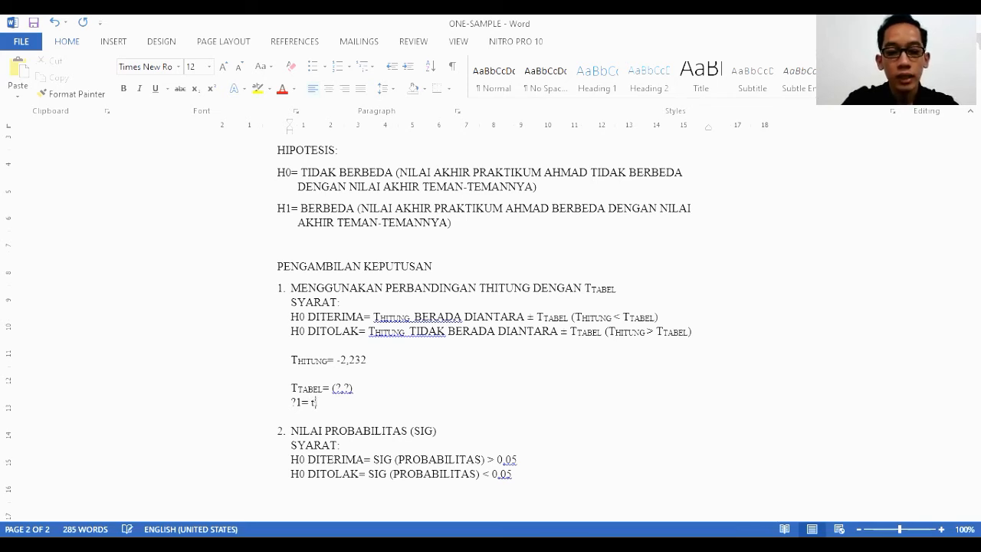
pyautogui.write('ime')
pyautogui.press('BackSpace')
pyautogui.press('BackSpace')
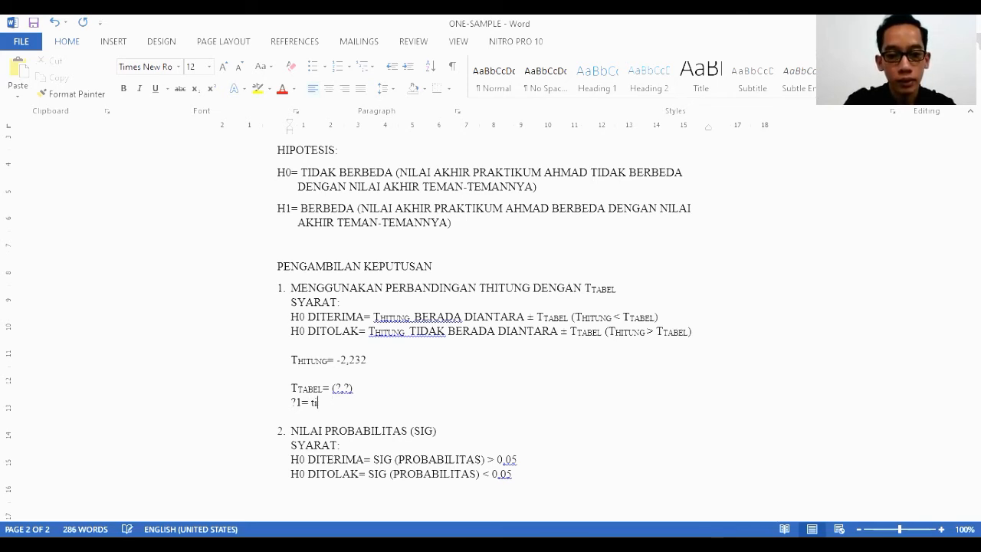
pyautogui.press('BackSpace')
pyautogui.press('BackSpace')
pyautogui.write('time')
pyautogui.press('BackSpace')
pyautogui.press('BackSpace')
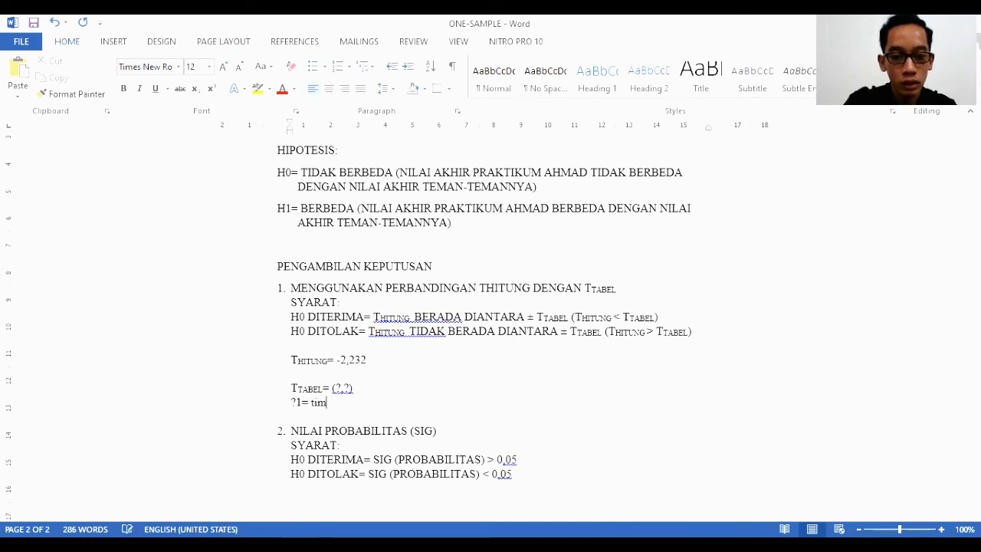
pyautogui.write('ngka')
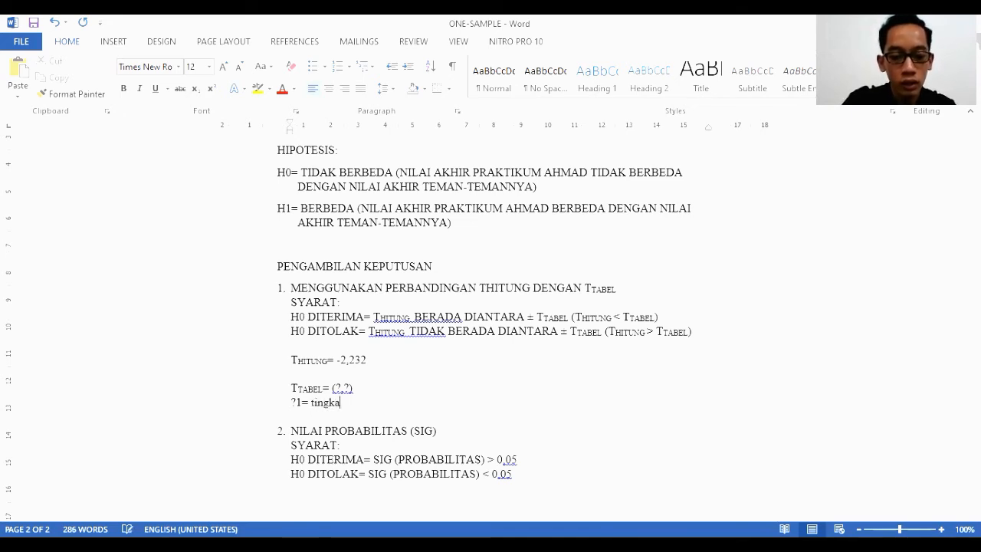
pyautogui.write('t kesalahan (')
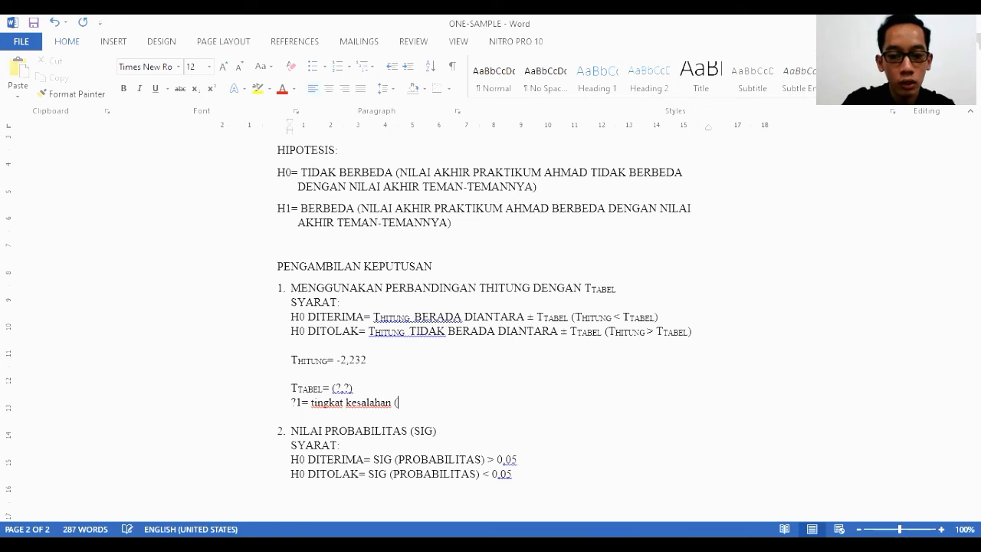
pyautogui.press('BackSpace')
pyautogui.write('(probabi')
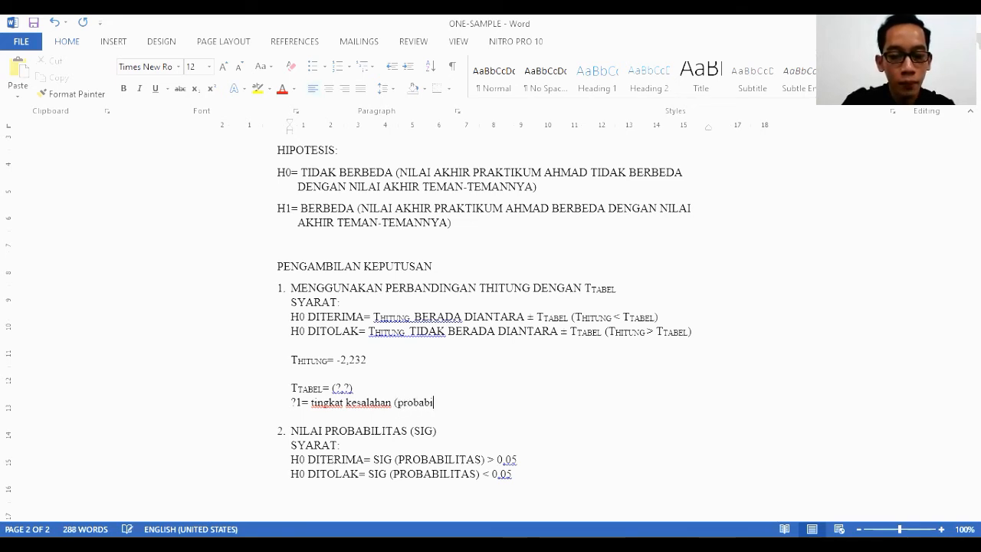
pyautogui.press('BackSpace')
pyautogui.press('BackSpace')
pyautogui.press('BackSpace')
pyautogui.press('BackSpace')
pyautogui.press('BackSpace')
pyautogui.press('BackSpace')
pyautogui.press('BackSpace')
pyautogui.press('BackSpace')
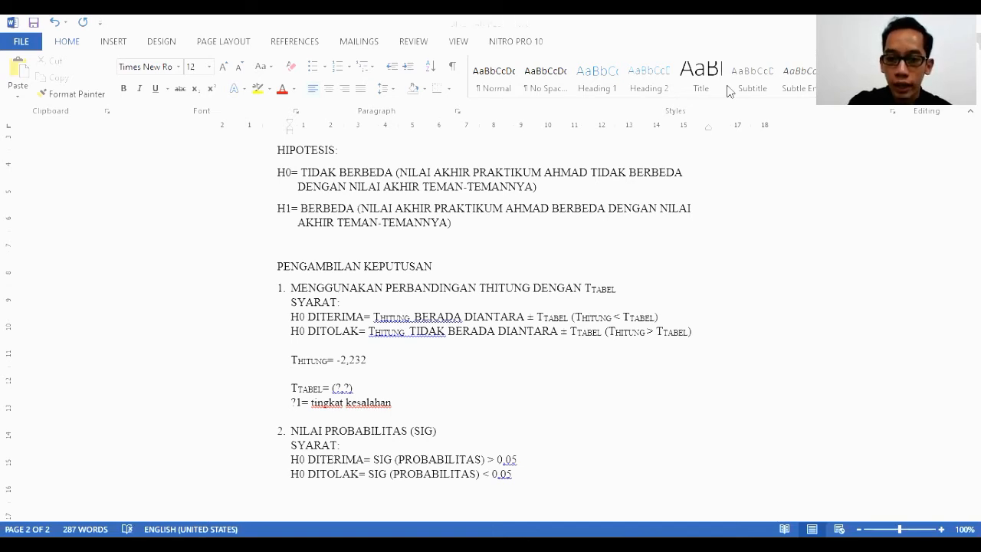
# - Switch to the SPSS output viewer to check the One-Sample Test table, and return to Word
pyautogui.hotkey('alt', 'Tab')
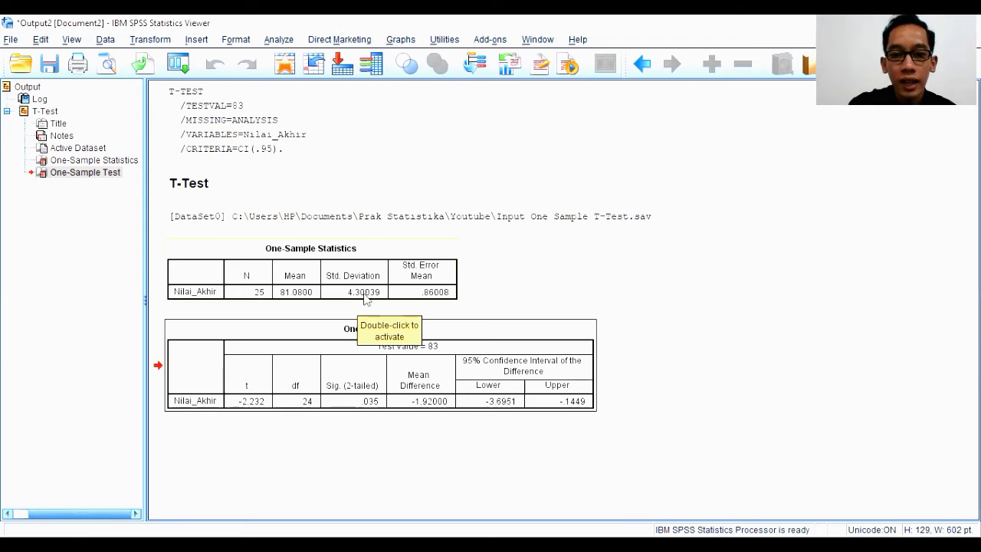
pyautogui.click(383, 337)
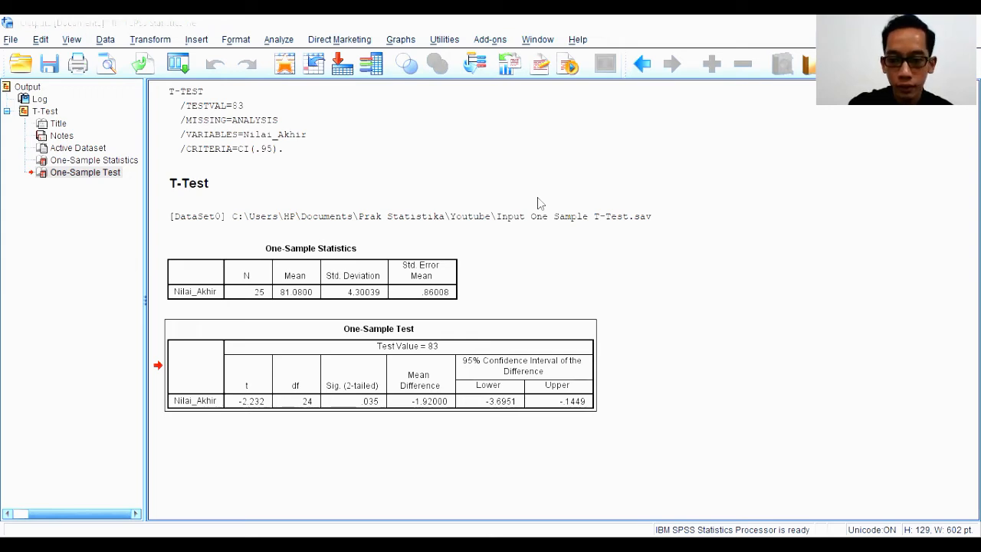
pyautogui.hotkey('alt', 'Tab')
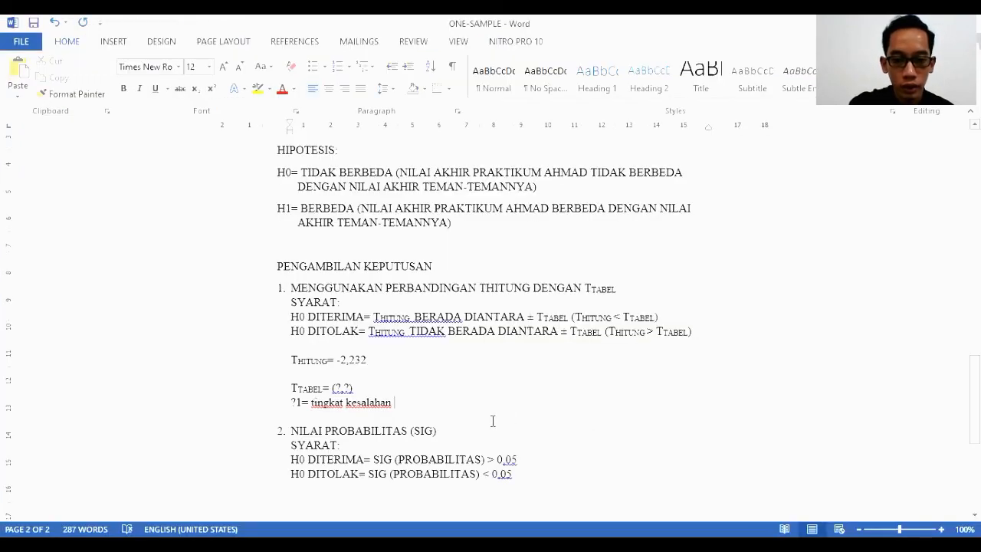
# - Complete the "?1= tingkat kesalahan" line with the calculation "= 5% : 2 = 2,5%"
pyautogui.write('=')
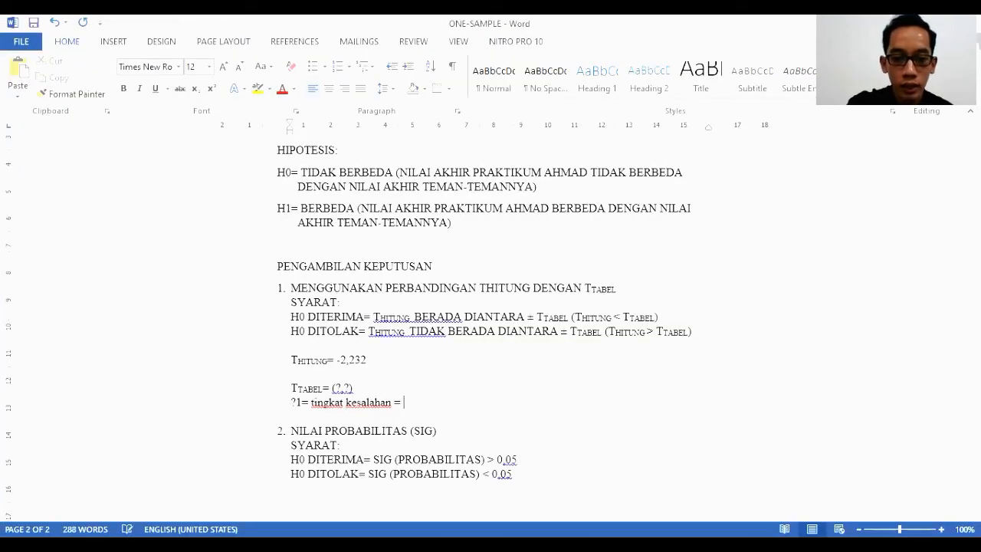
pyautogui.write(' 5%')
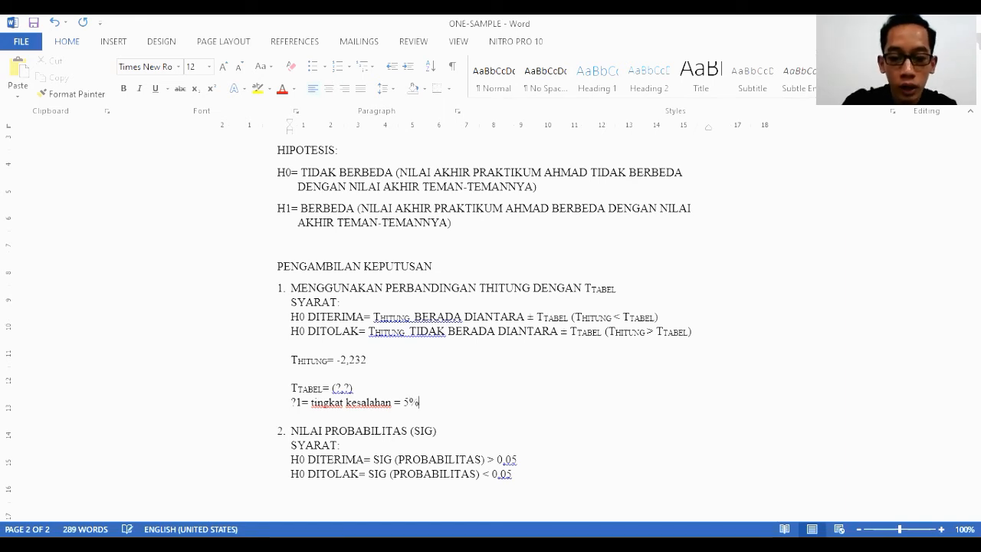
pyautogui.write(' : 1')
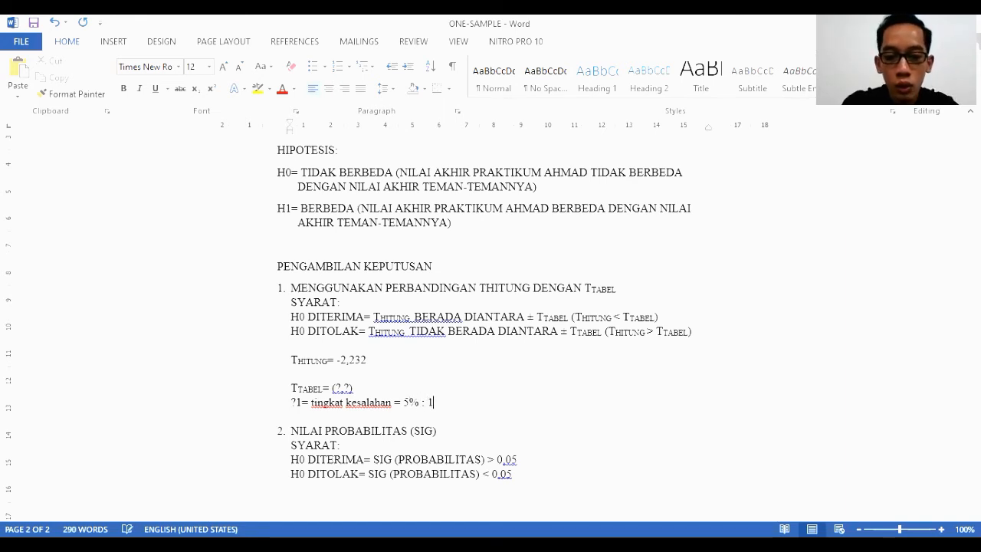
pyautogui.press('BackSpace')
pyautogui.write('2 =')
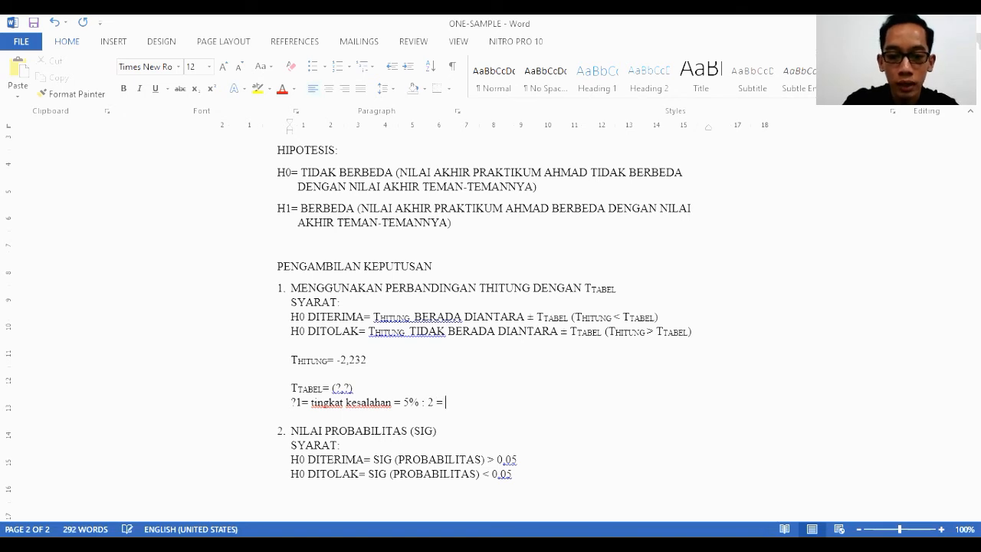
pyautogui.write(' 2,5%')
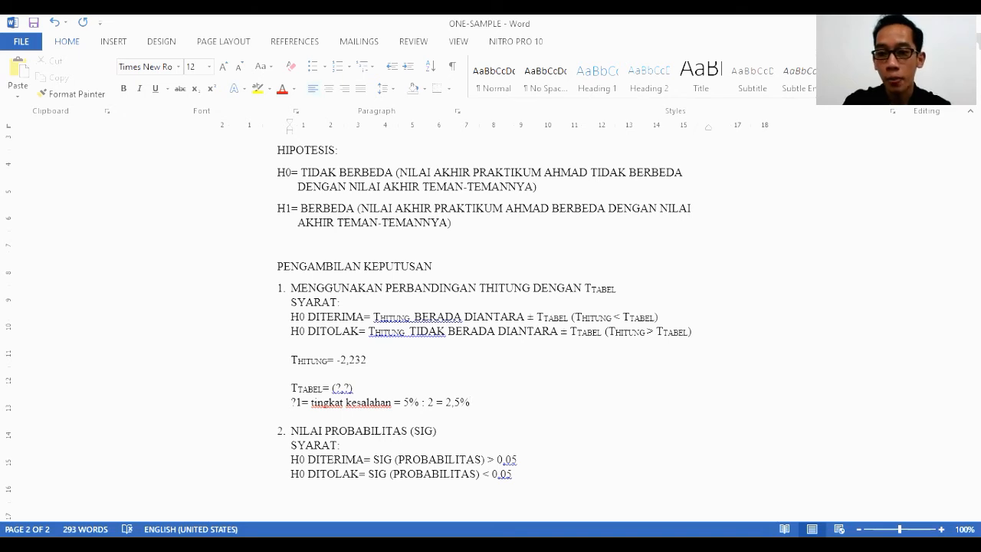
# - Start an indented second calculation line with "=" and align the first line's equals sign before 5% with it
pyautogui.press('Return')
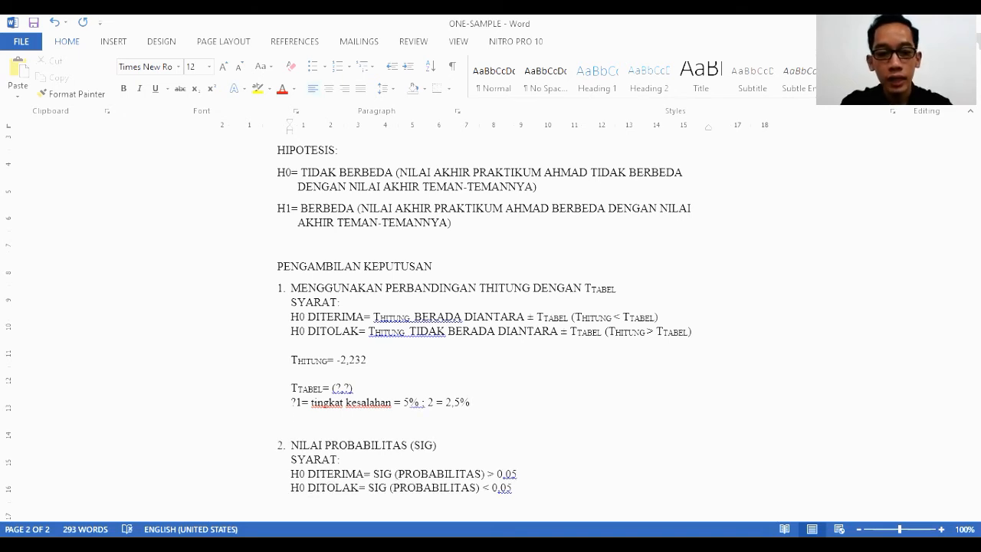
pyautogui.press('Tab')
pyautogui.press('Tab')
pyautogui.press('Tab')
pyautogui.press('Tab')
pyautogui.write('=')
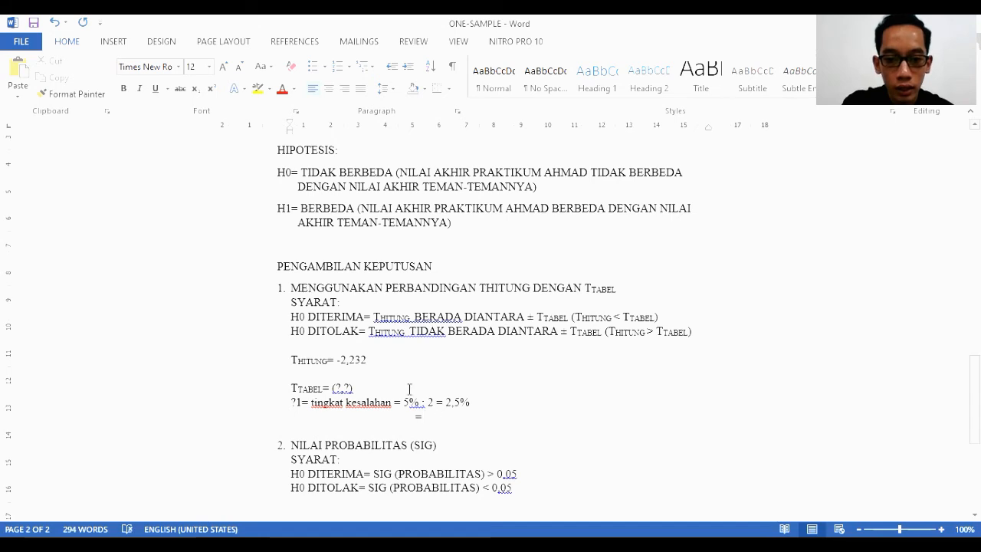
pyautogui.click(396, 403)
pyautogui.press('Tab')
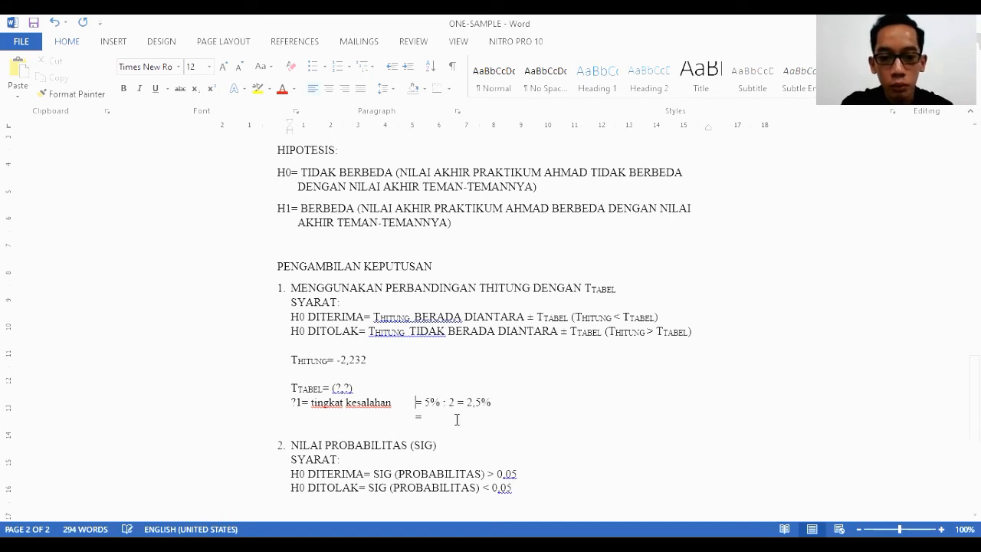
pyautogui.click(462, 420)
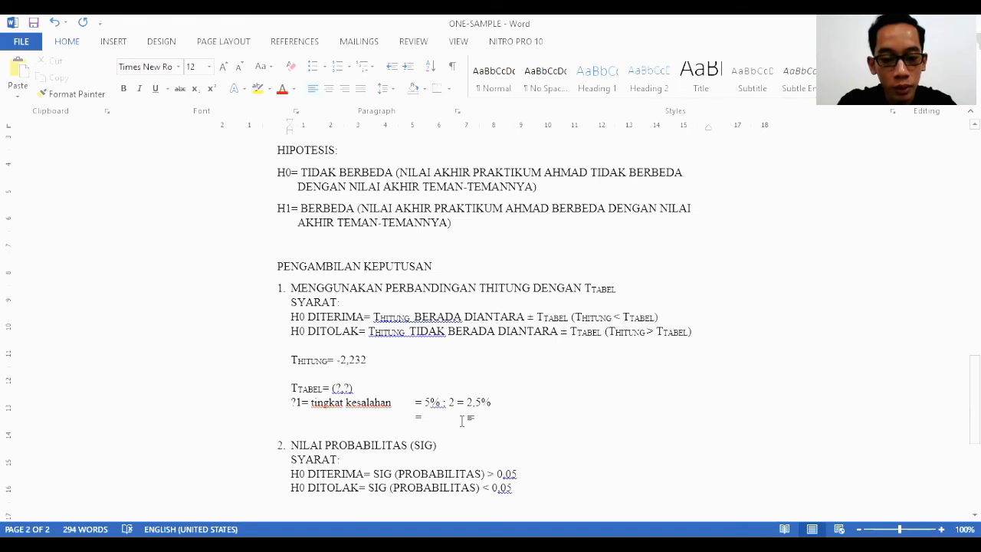
# - Write "100% - 2,5% = 97,5% = 0,975" after the equals sign on the second calculation line
pyautogui.write('100%')
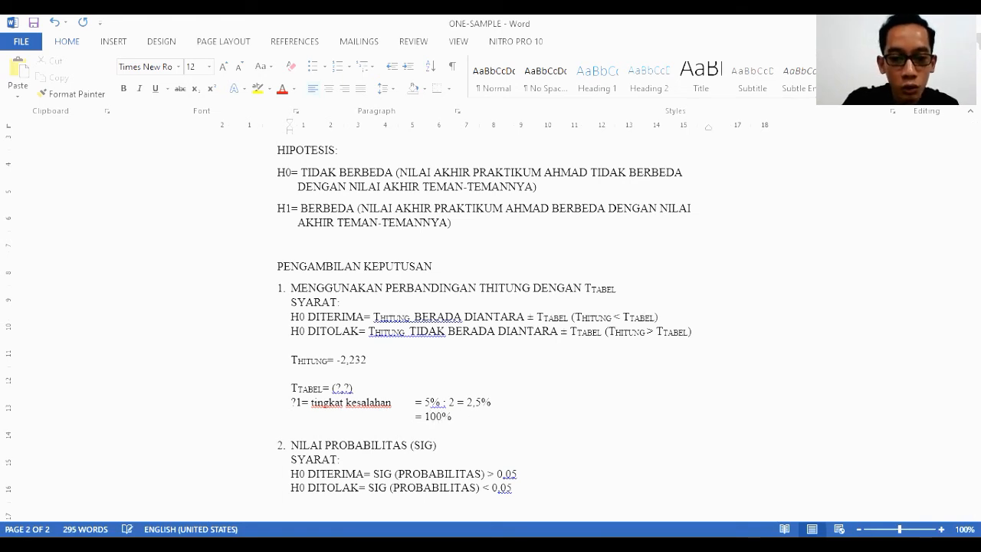
pyautogui.write(' - ')
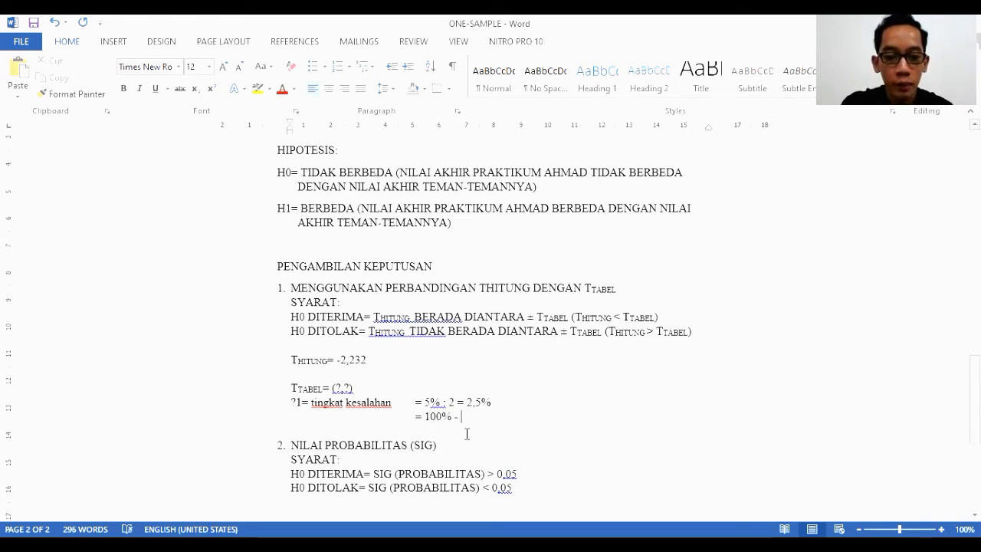
pyautogui.write('2,5')
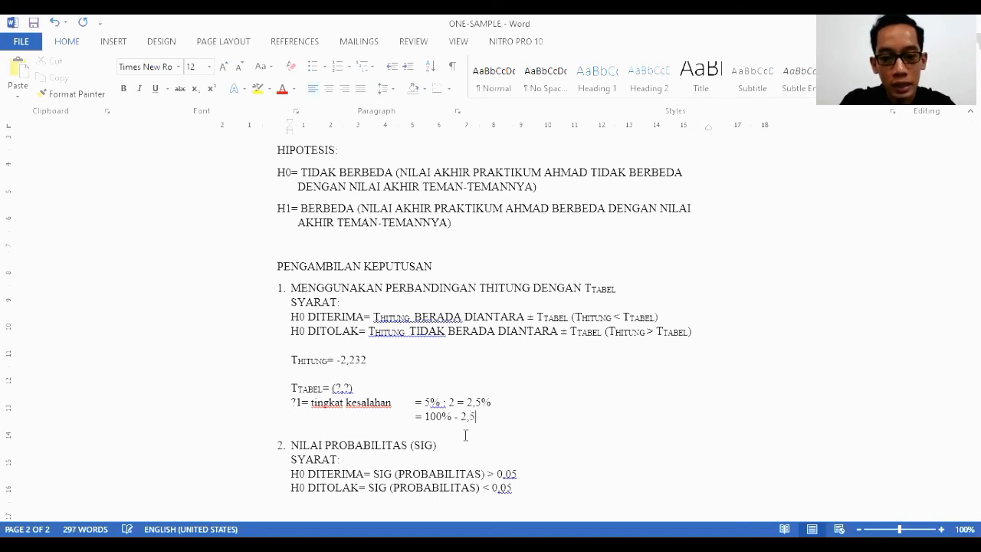
pyautogui.write('% = ')
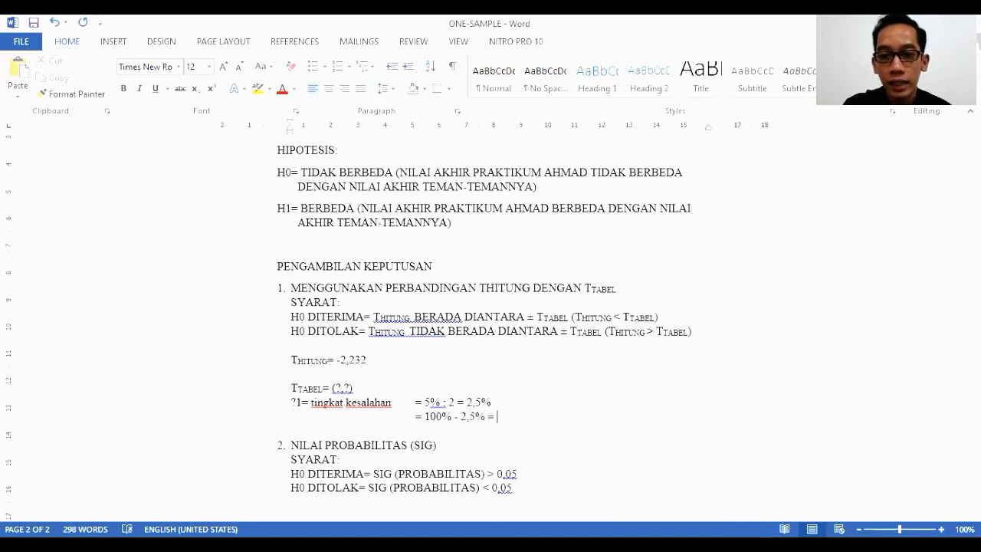
pyautogui.write('97,5')
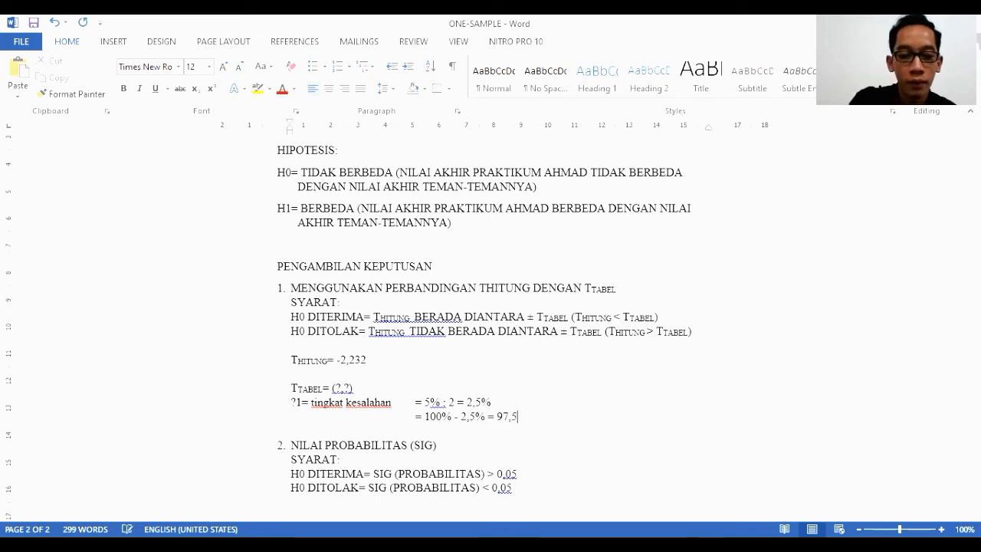
pyautogui.write('% = 0,975')
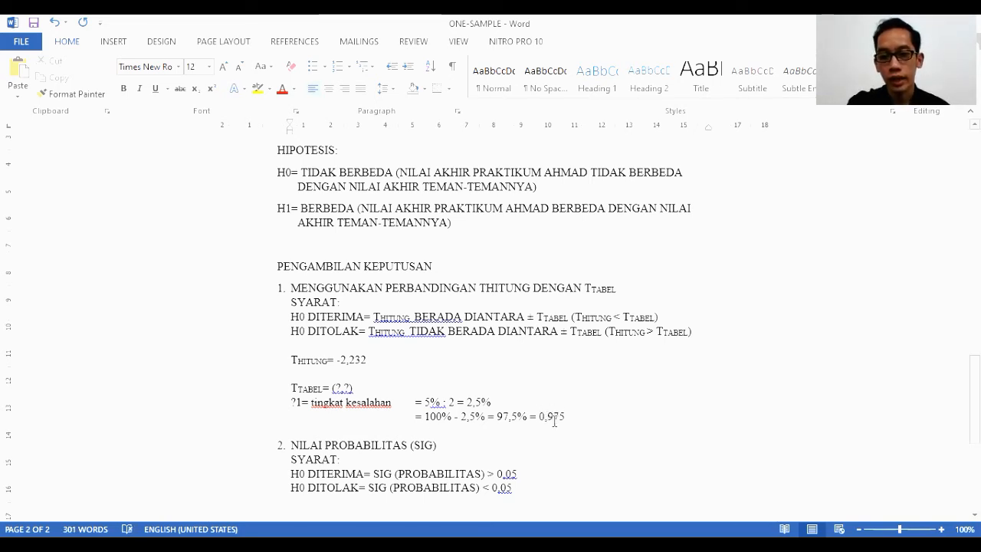
# - Make the result 0,975 bold and place the cursor at the end of its line
pyautogui.moveTo(539, 418); pyautogui.dragTo(568, 418)
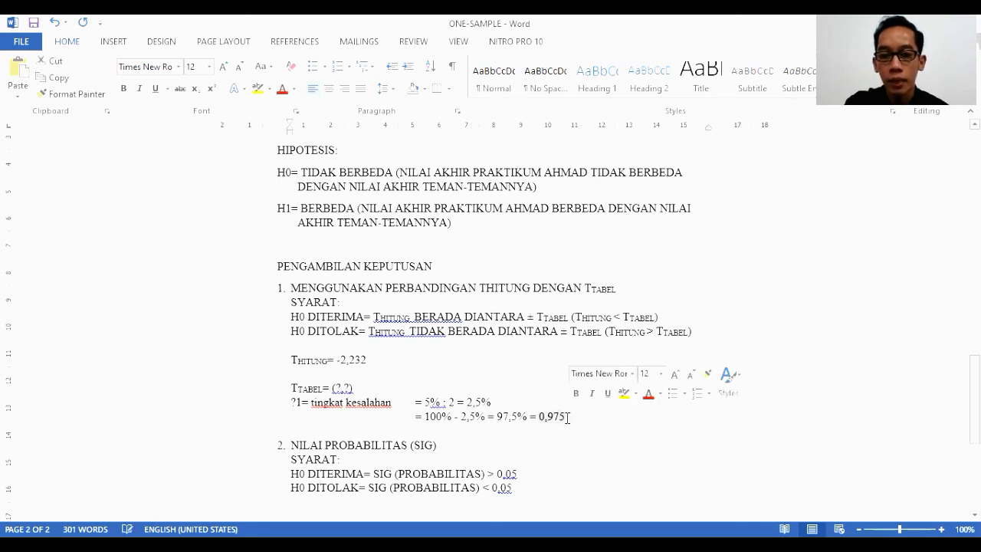
pyautogui.click(576, 392)
pyautogui.click(591, 420)
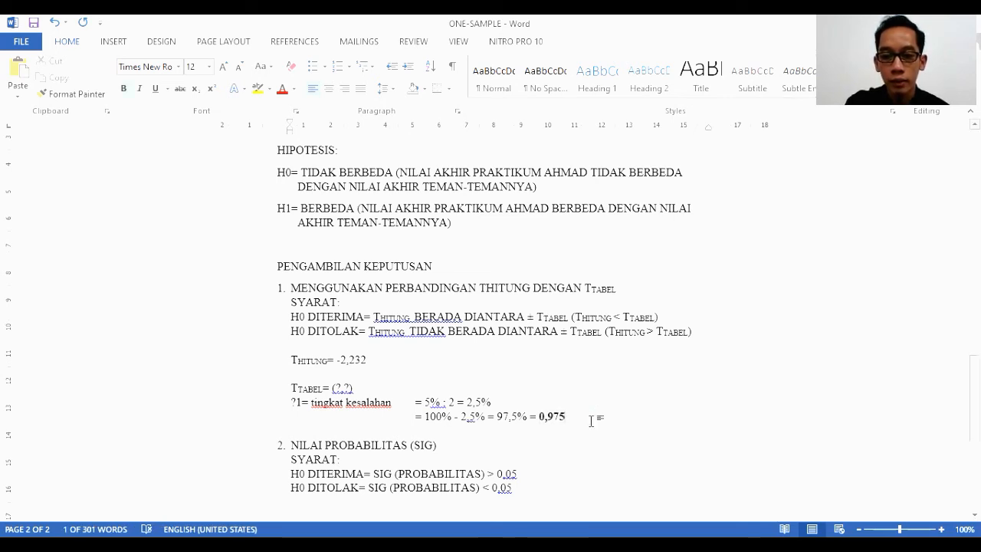
# - Add a new line reading "?2= n-1" below the 0,975 result, followed by a tabbed equals sign
pyautogui.press('Return')
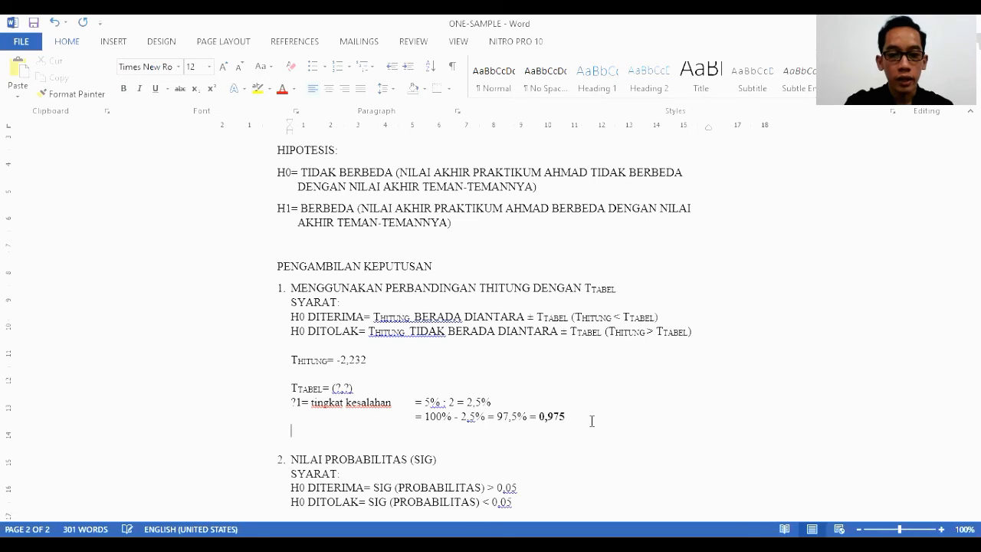
pyautogui.write('?2')
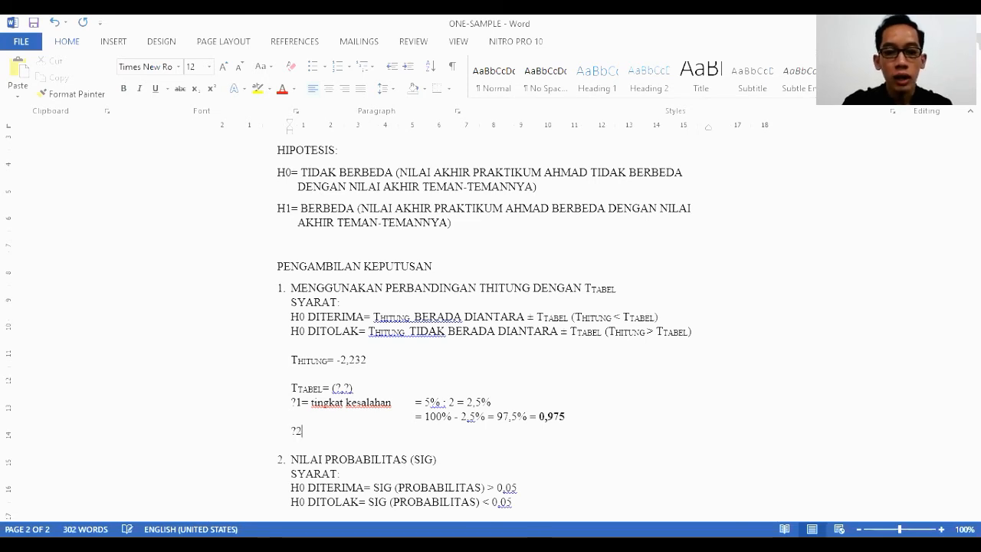
pyautogui.write('= ')
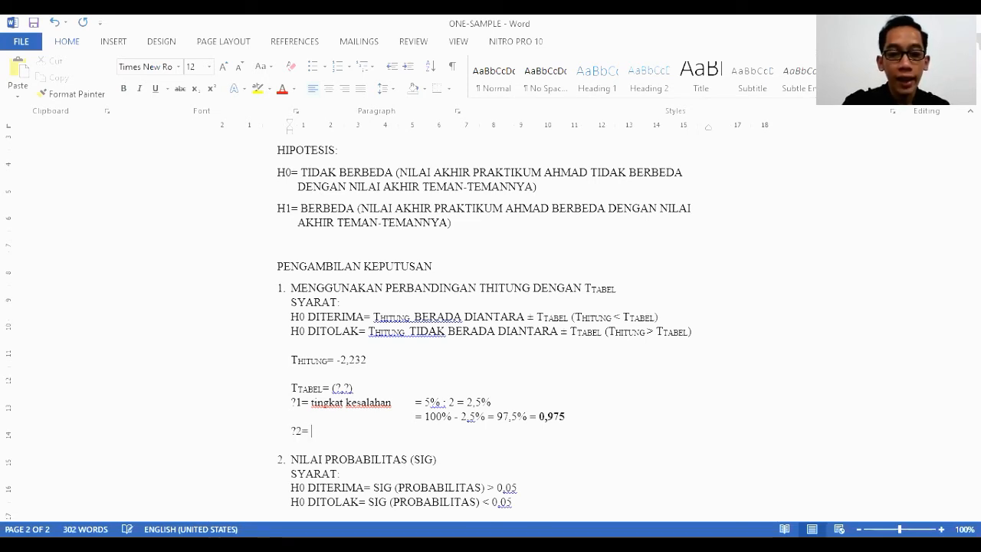
pyautogui.write('n-1')
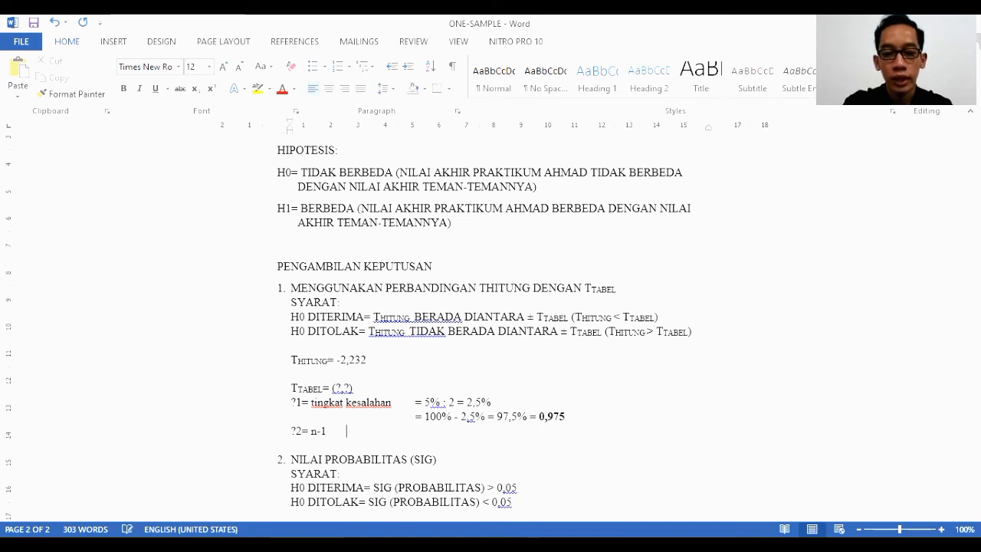
pyautogui.press('Tab')
pyautogui.write('+')
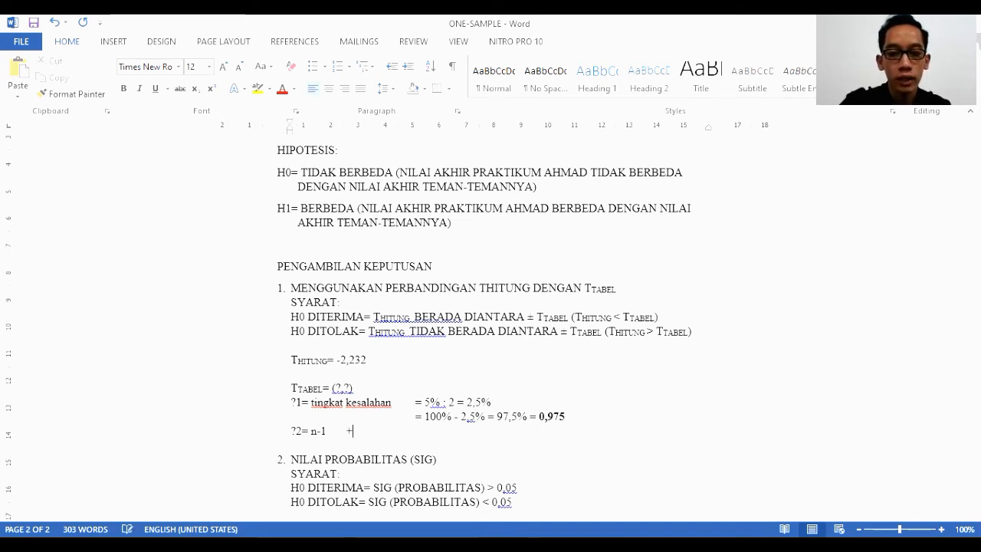
pyautogui.press('BackSpace')
pyautogui.write('=')
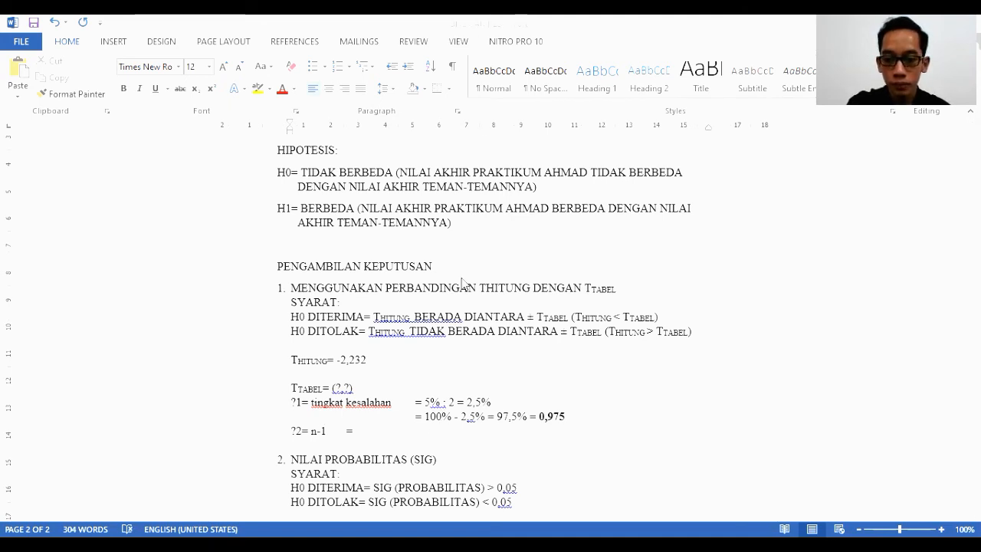
# - Check the sample size N in the SPSS output, and complete the ?2 line in Word with "25 – 1 = 24"
pyautogui.click(770, 480)
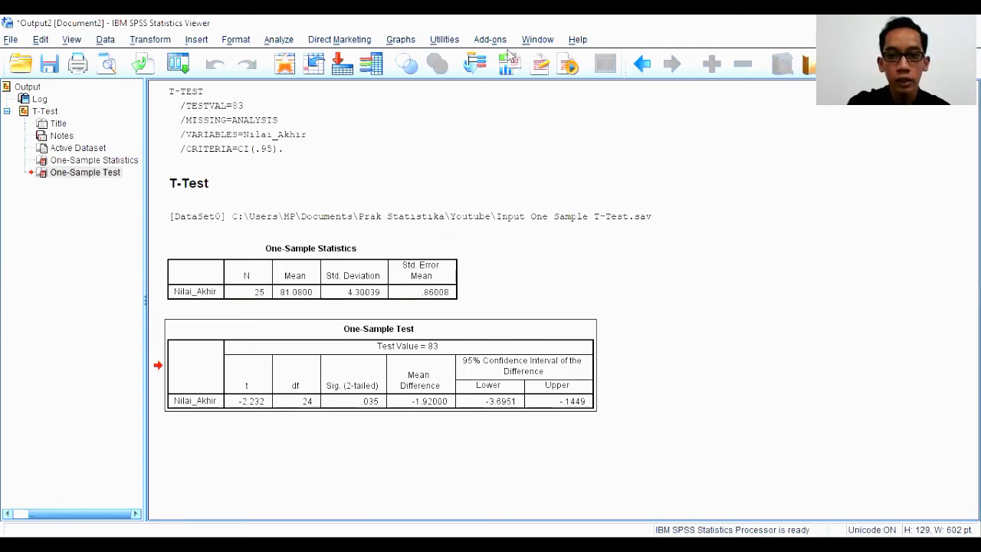
pyautogui.hotkey('alt', 'Tab')
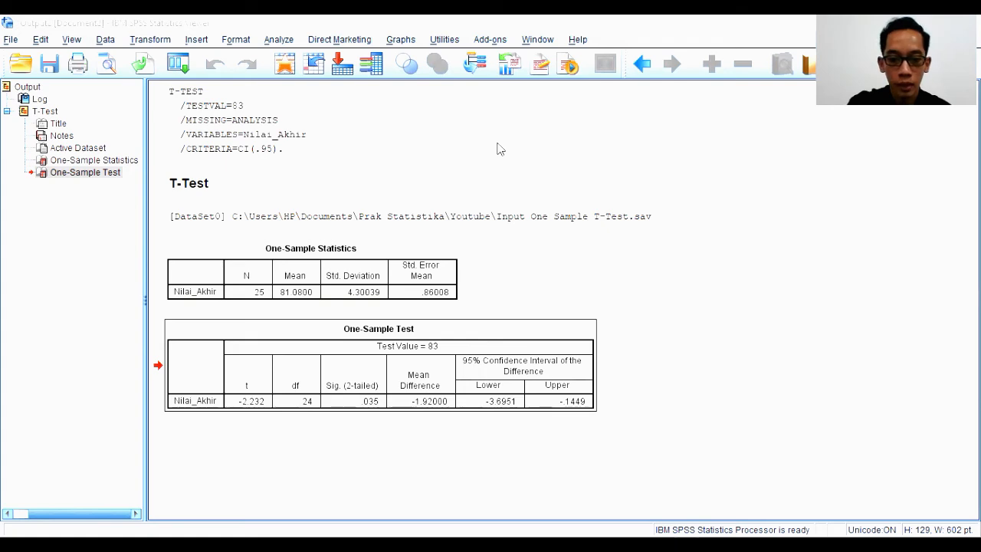
pyautogui.hotkey('alt', 'Tab')
pyautogui.write('25')
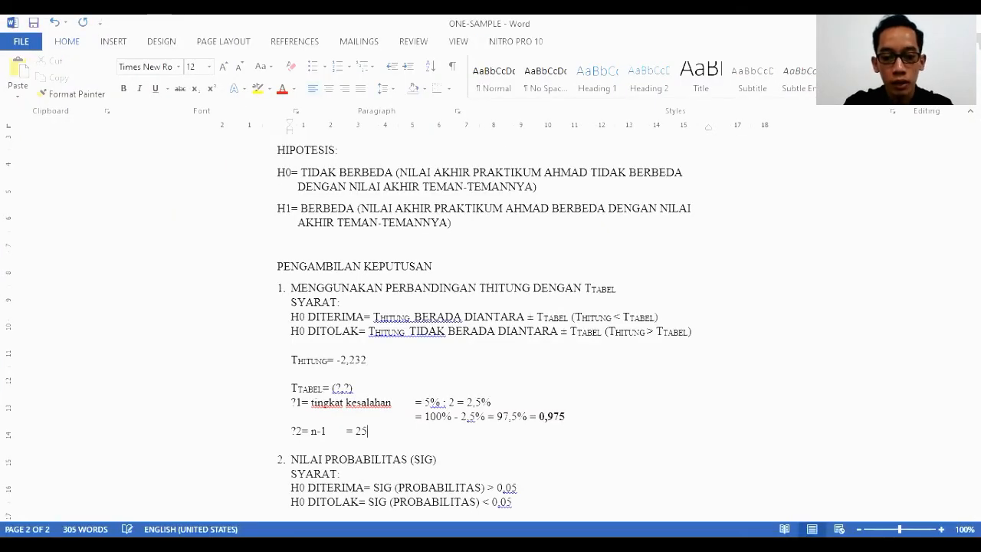
pyautogui.write(' - 1 = 2')
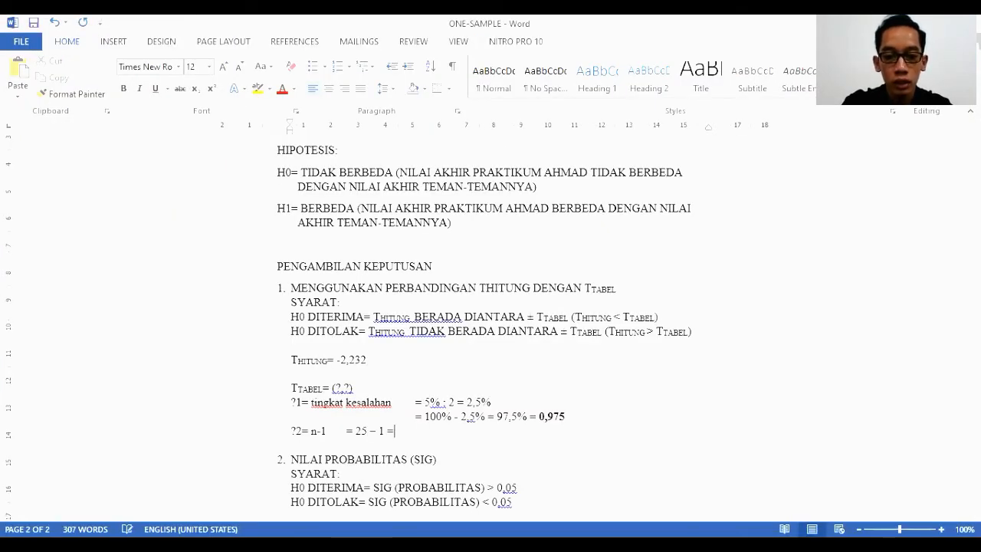
pyautogui.write('4')
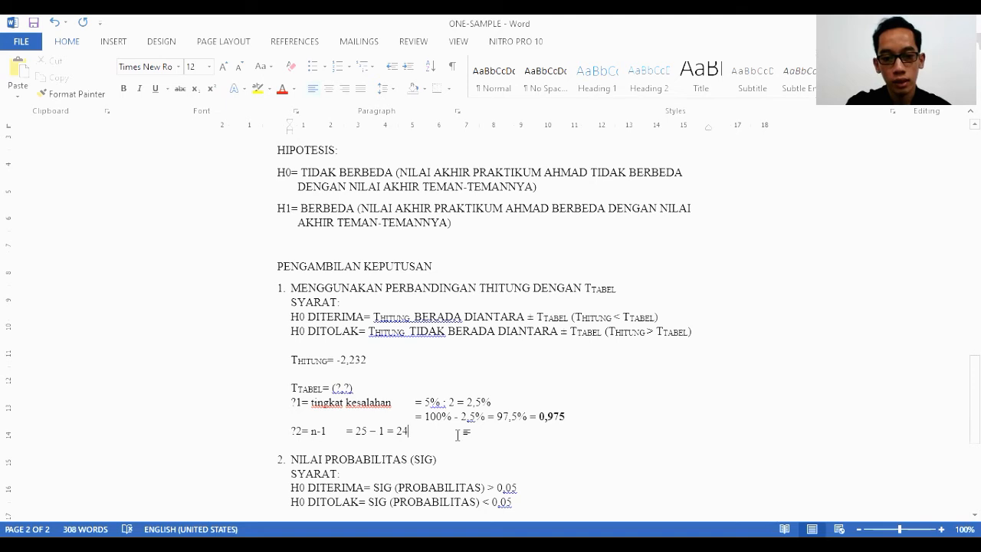
# - Make the result 24 bold and add two new lines below the ?2 calculation
pyautogui.moveTo(411, 429); pyautogui.dragTo(396, 431)
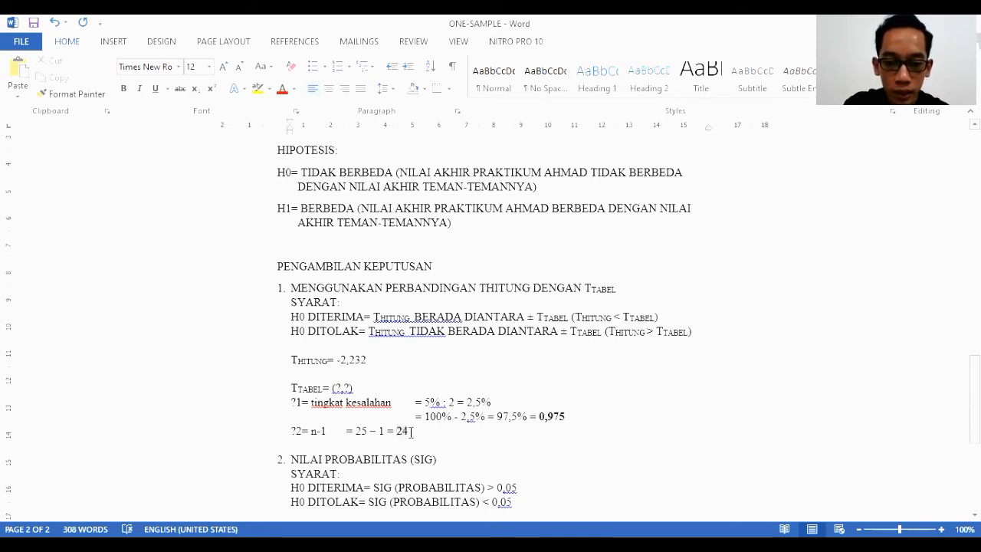
pyautogui.click(421, 408)
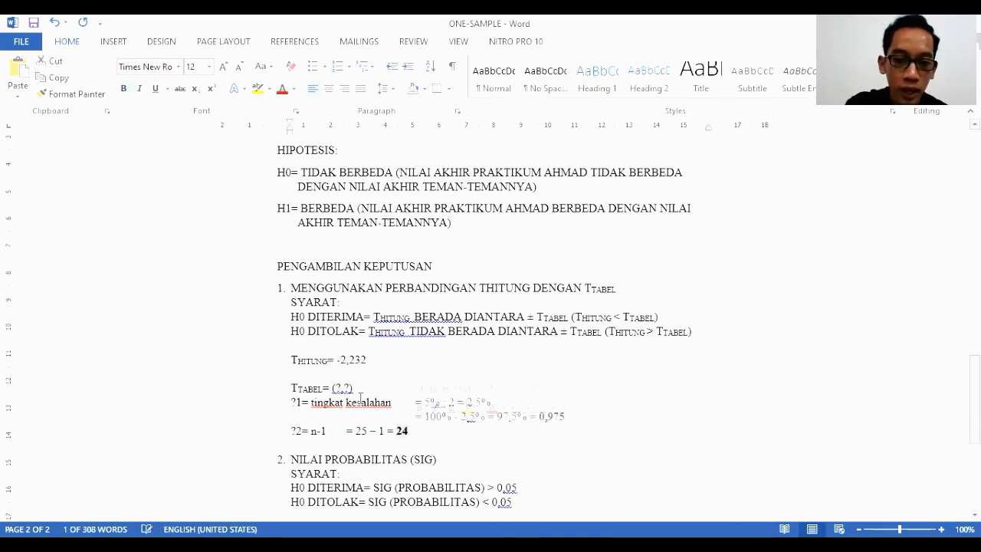
pyautogui.click(420, 436)
pyautogui.press('Return')
pyautogui.press('Return')
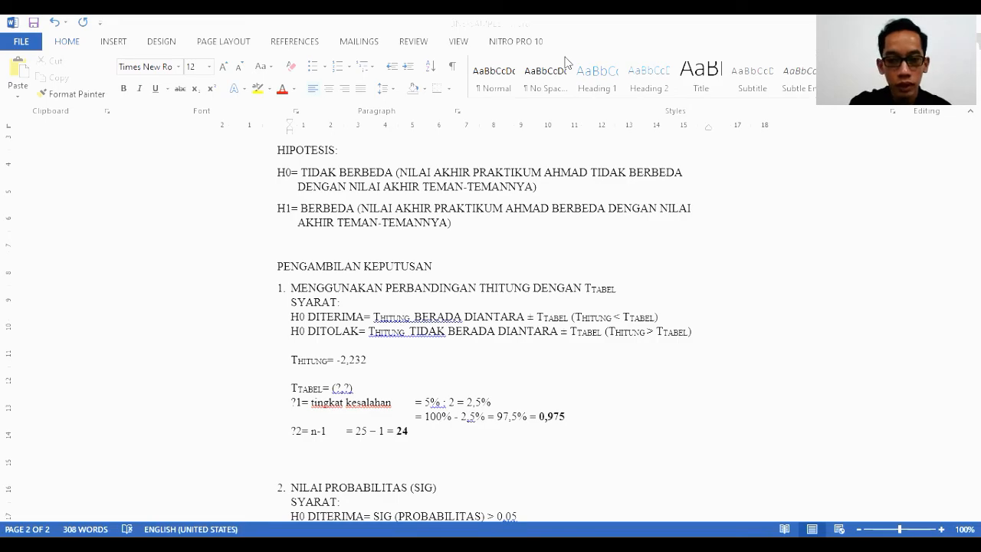
# - Switch to the SPSS Compute Variable dialog and compute Ttabel with the expression IDF.T(0.975,24)
pyautogui.hotkey('alt', 'Tab')
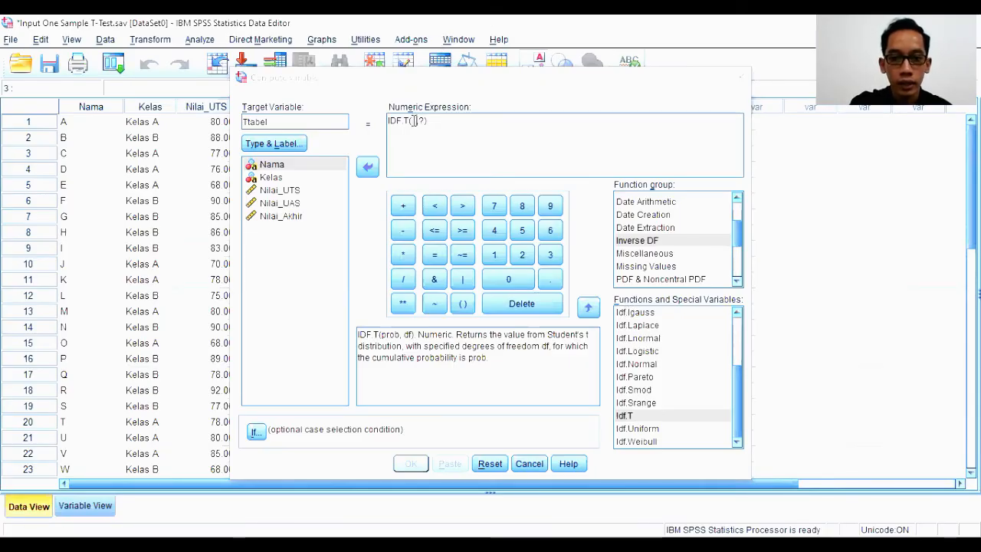
pyautogui.click(414, 120)
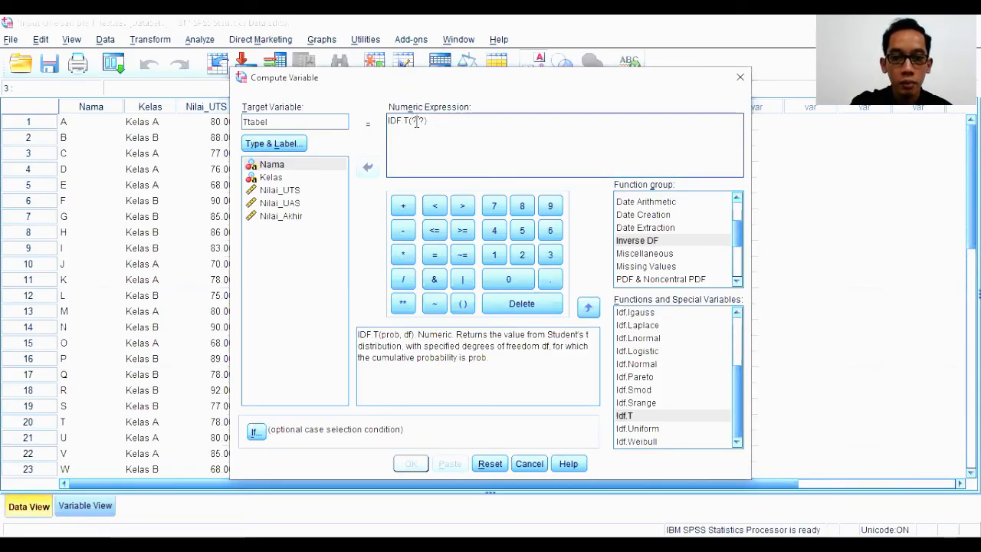
pyautogui.press('BackSpace')
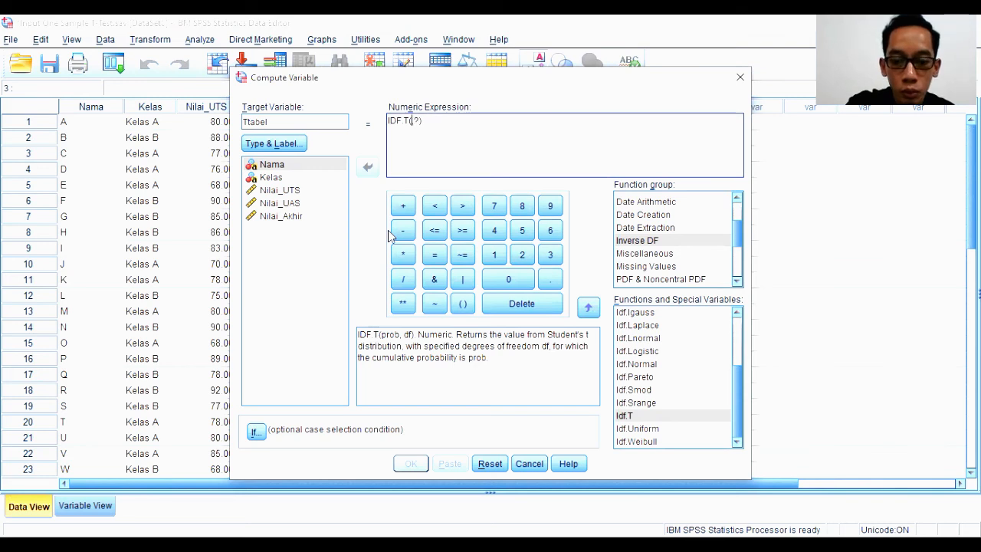
pyautogui.write('0.')
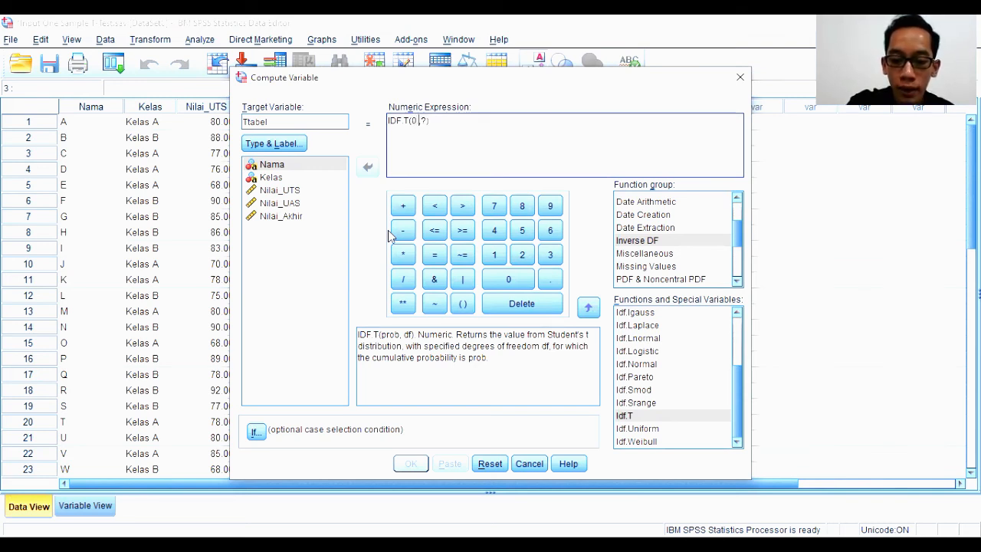
pyautogui.write('975')
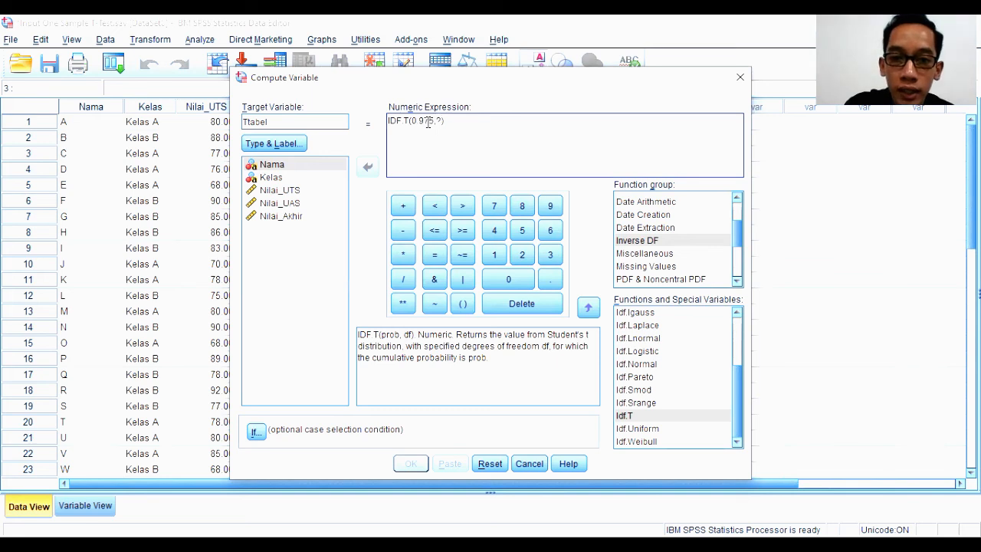
pyautogui.press('BackSpace')
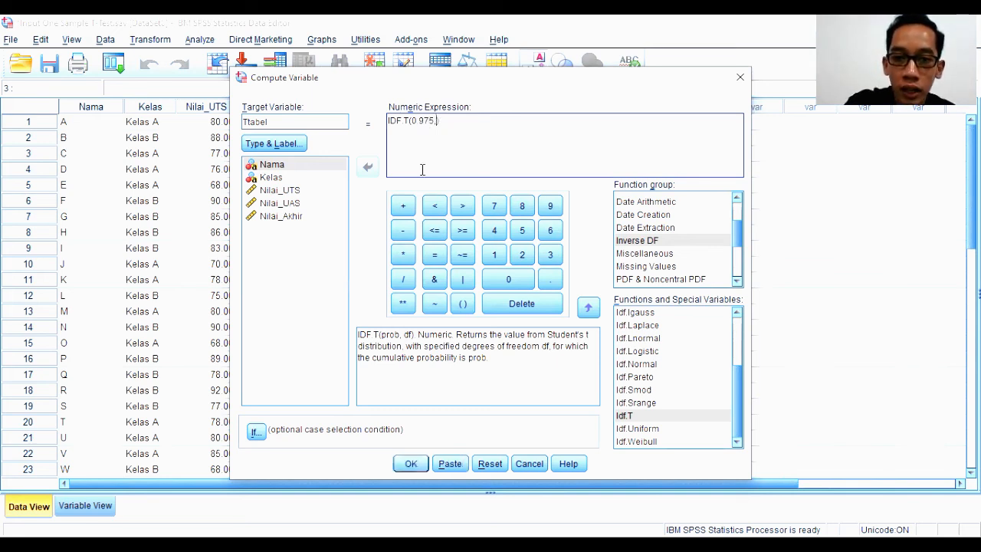
pyautogui.write('24')
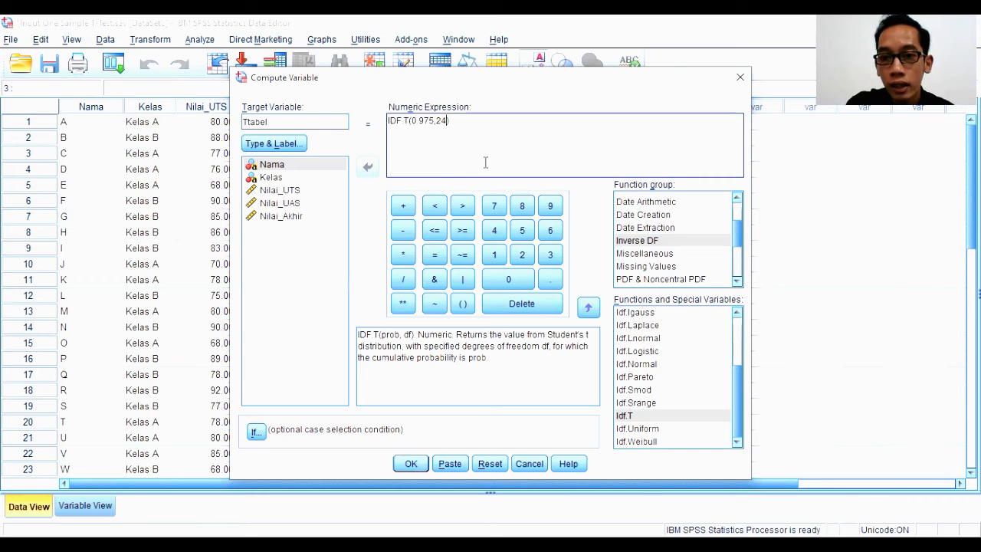
pyautogui.click(420, 464)
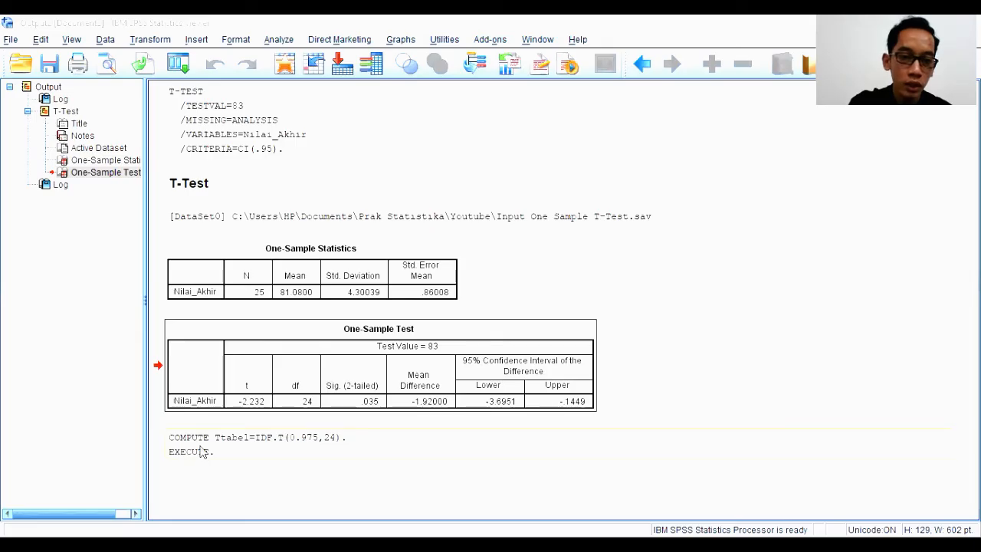
# - Review the compute log in the output, and select the Ttabel column in the data sheet to read its value
pyautogui.click(203, 452)
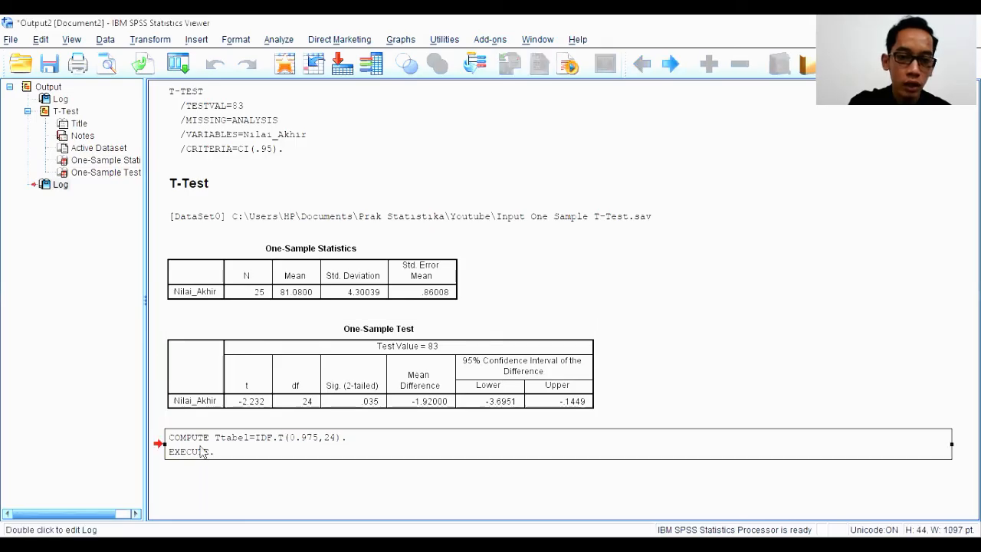
pyautogui.click(230, 441)
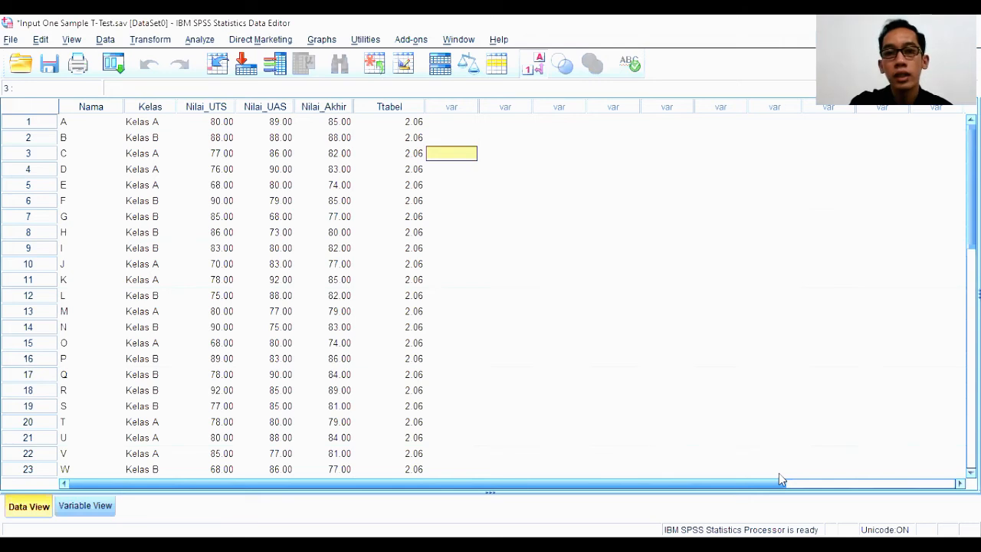
pyautogui.click(396, 107)
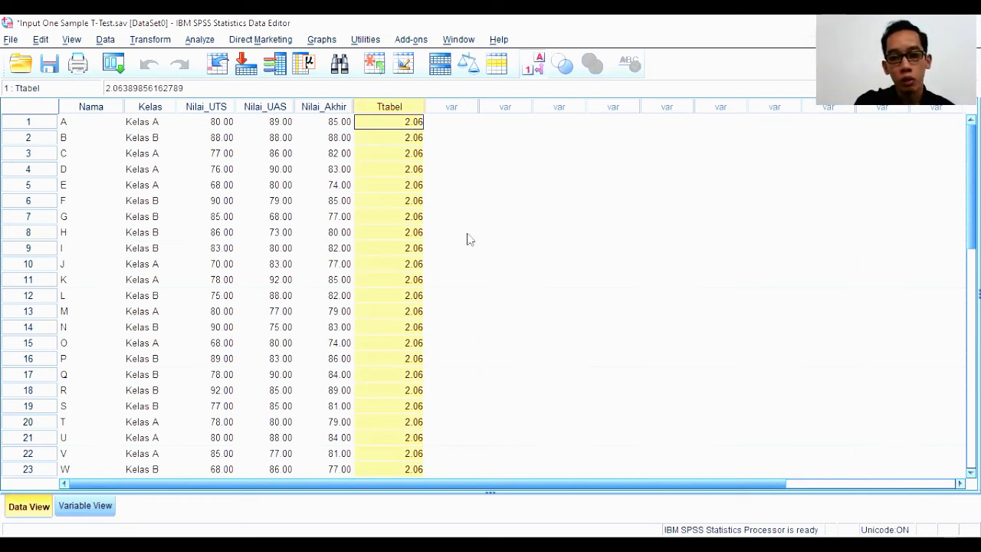
# - Switch to Word and write "TTABEL= 2,06" with TABEL as subscript below the ?2 line, followed by a blank line
pyautogui.click(795, 505)
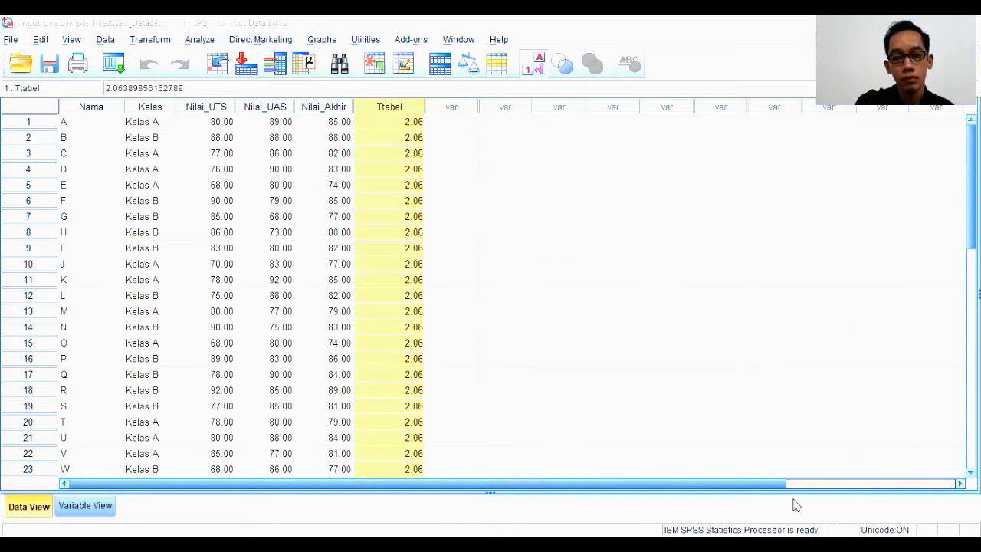
pyautogui.click(795, 505)
pyautogui.write('t')
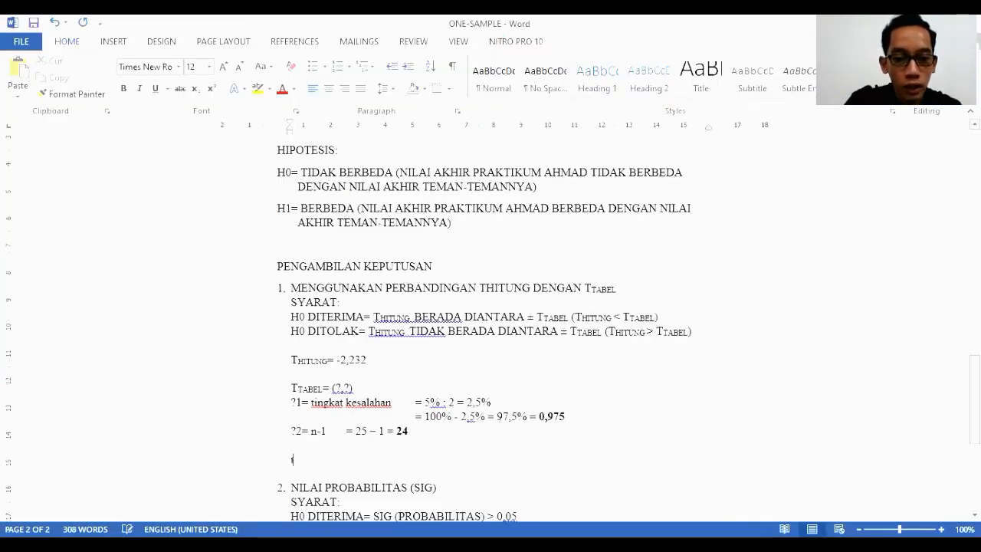
pyautogui.write('T')
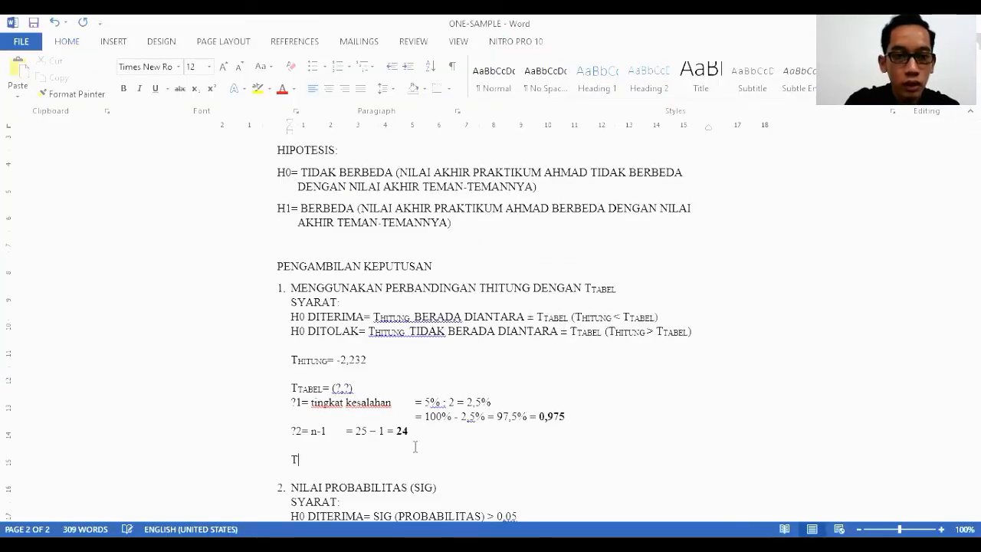
pyautogui.click(195, 89)
pyautogui.write('TABEL')
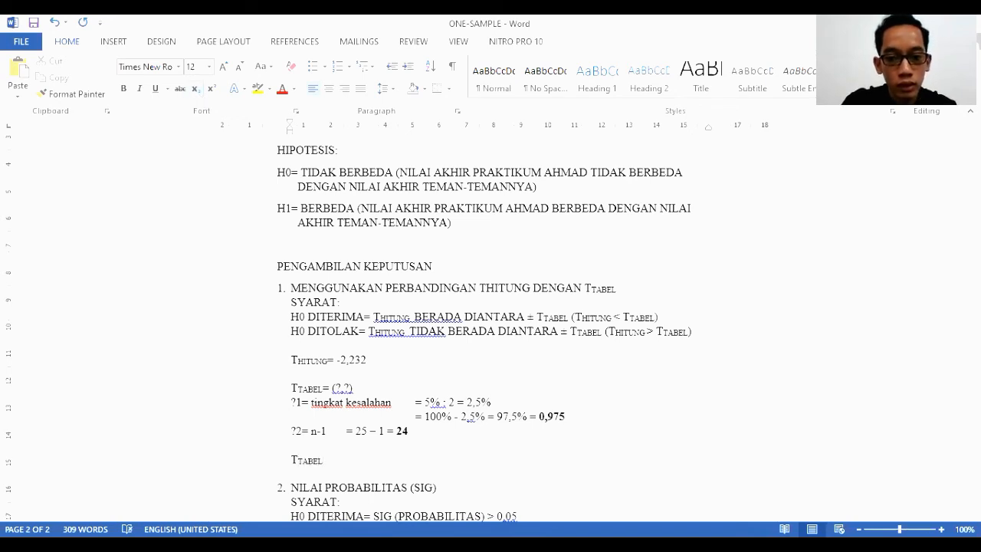
pyautogui.click(195, 89)
pyautogui.write('= ')
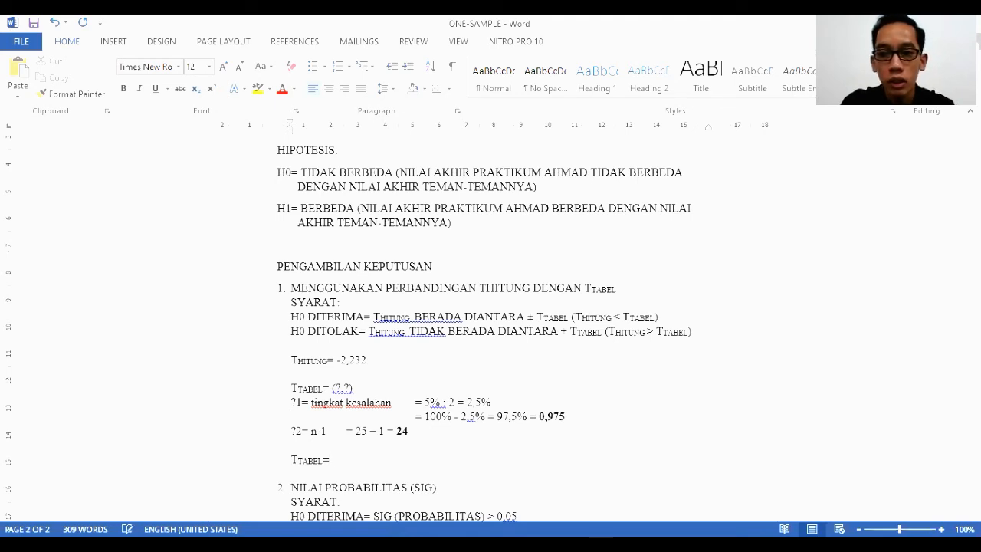
pyautogui.write('2,06')
pyautogui.press('Return')
pyautogui.press('Return')
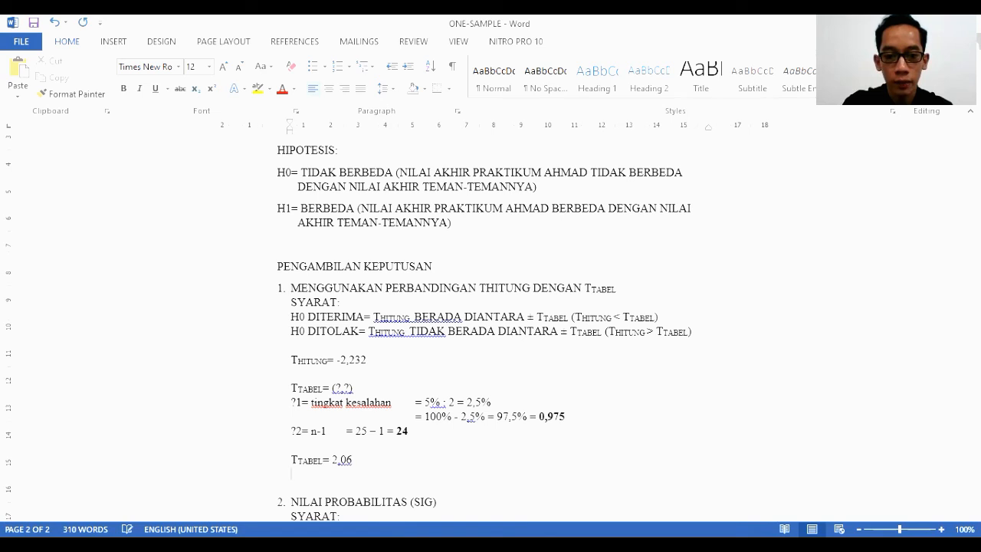
# - Write the comparison headings "THITUNG" and "TTABEL" two tab stops apart below the TTABEL= 2,06 line, with HITUNG and TABEL as subscripts
pyautogui.write('T')
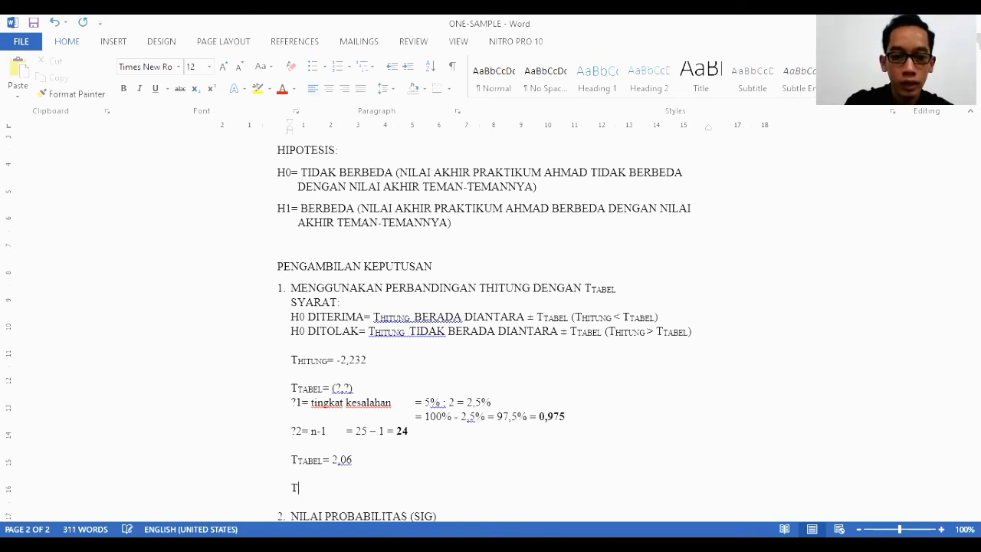
pyautogui.click(196, 90)
pyautogui.write('HITUNG')
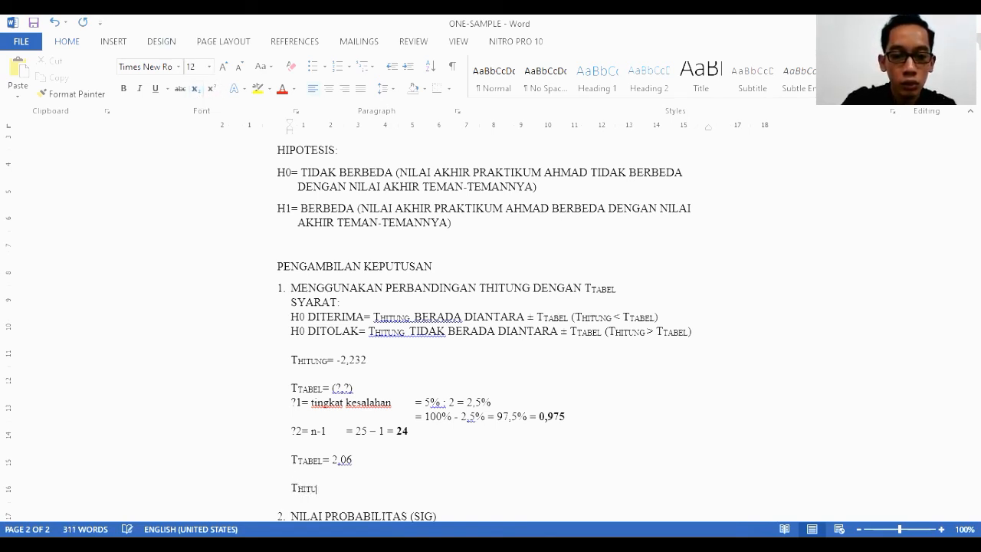
pyautogui.click(196, 91)
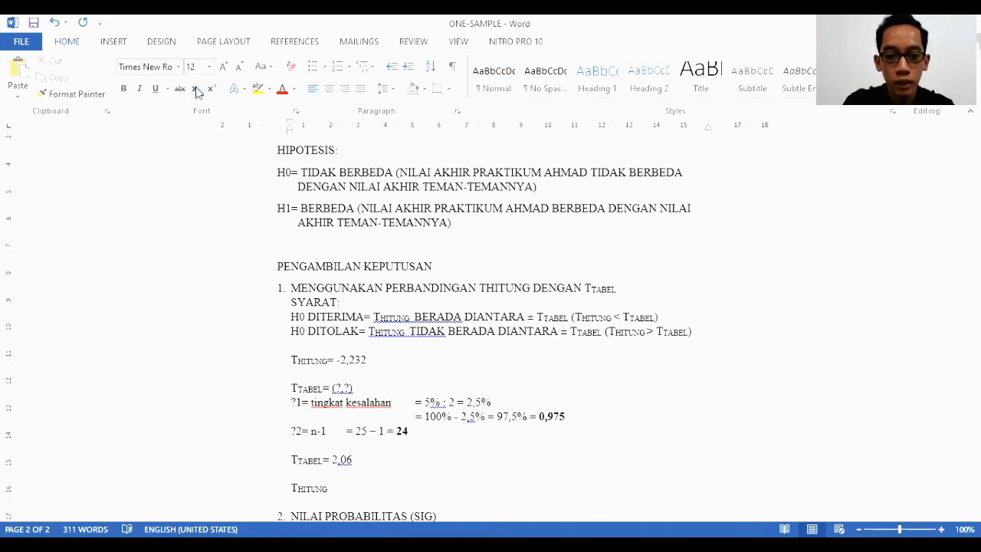
pyautogui.press('Tab')
pyautogui.press('Tab')
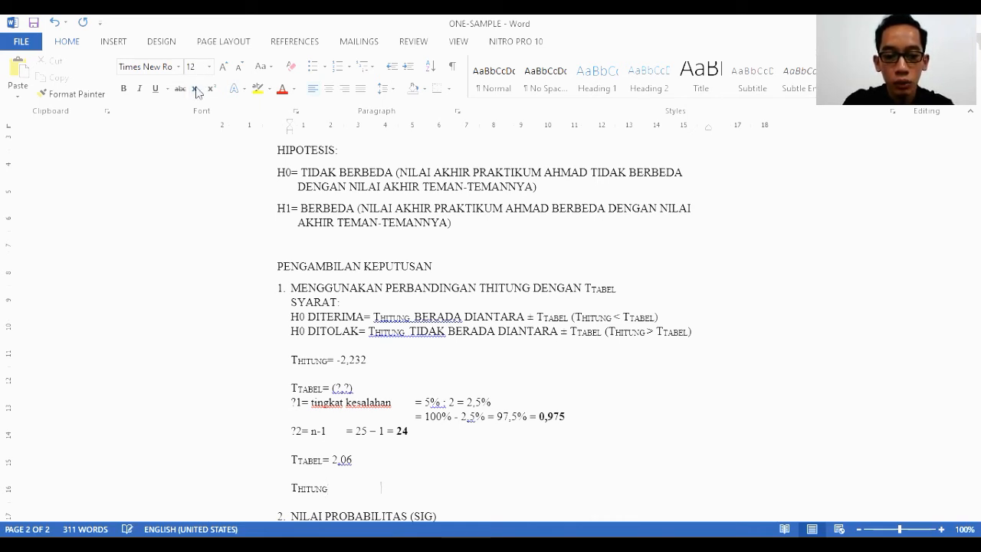
pyautogui.write('tT')
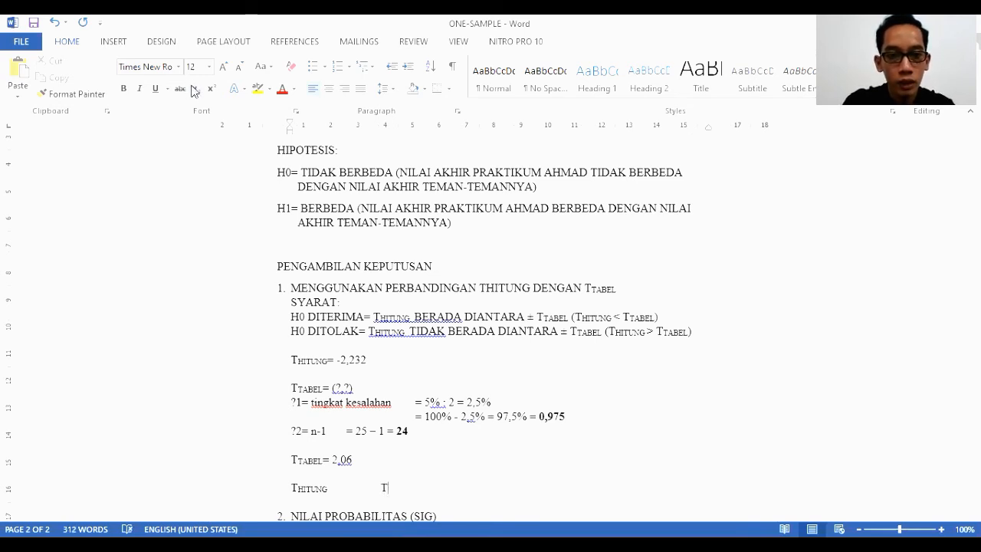
pyautogui.click(194, 90)
pyautogui.write('tabel')
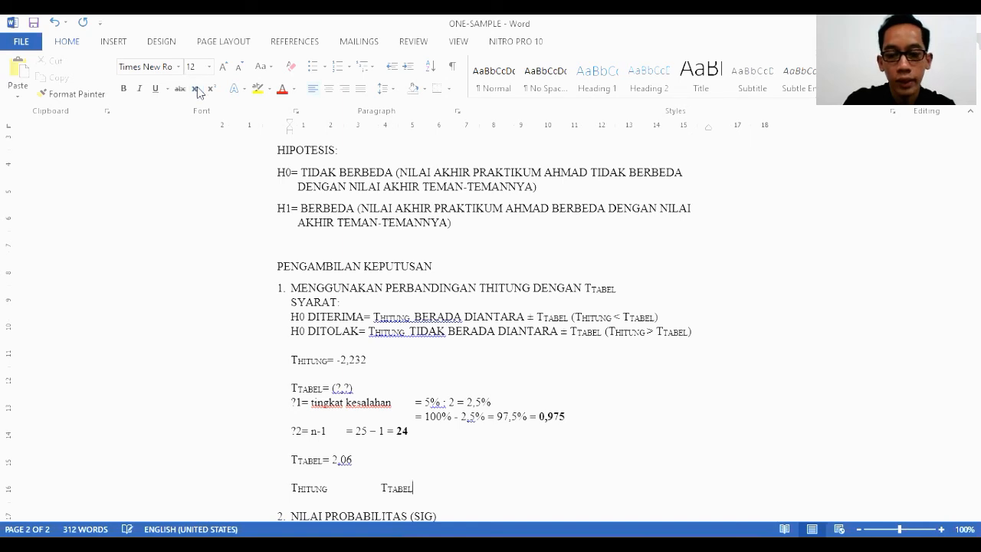
# - Enter -2,232 under THITUNG and 2,06 under TTABEL, with a ">" sign between them
pyautogui.press('Return')
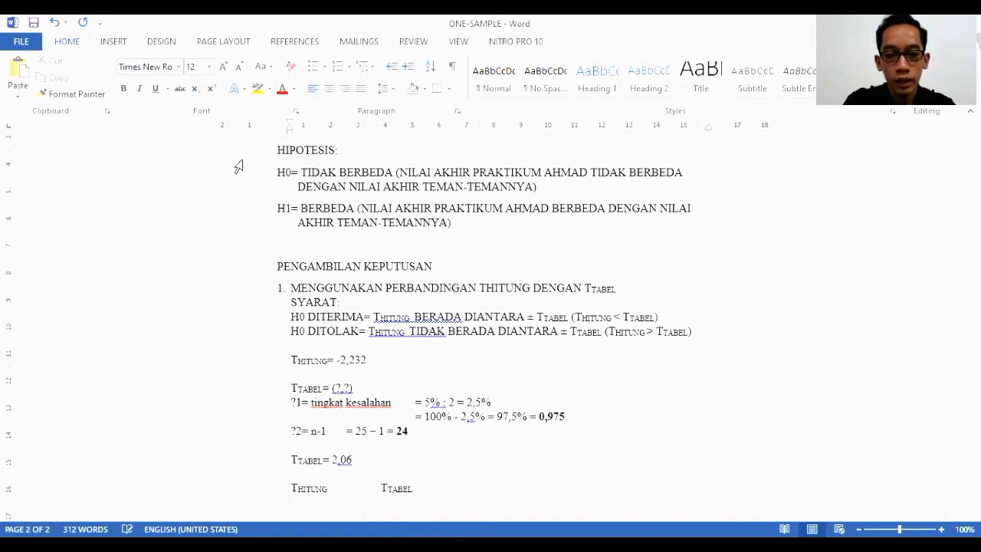
pyautogui.write('-')
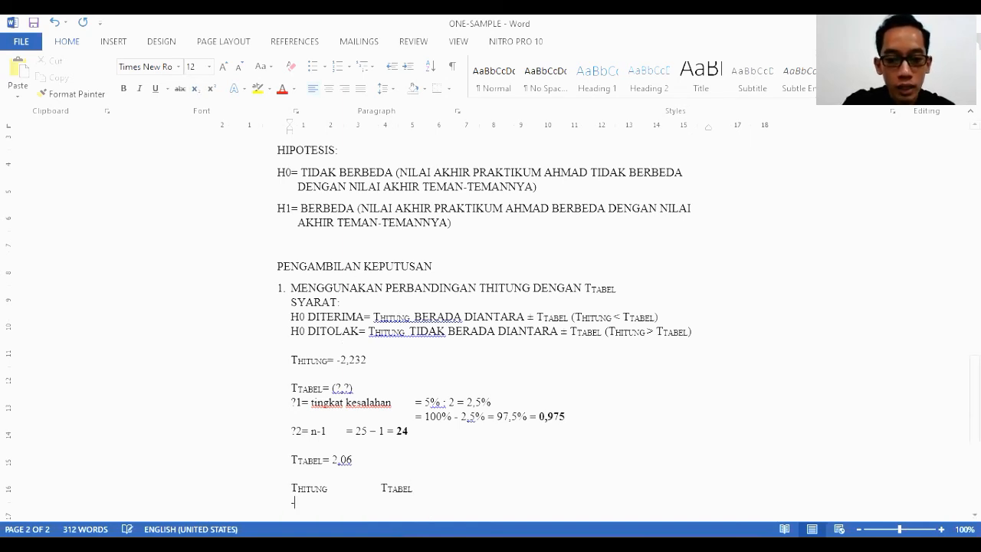
pyautogui.write('2,232')
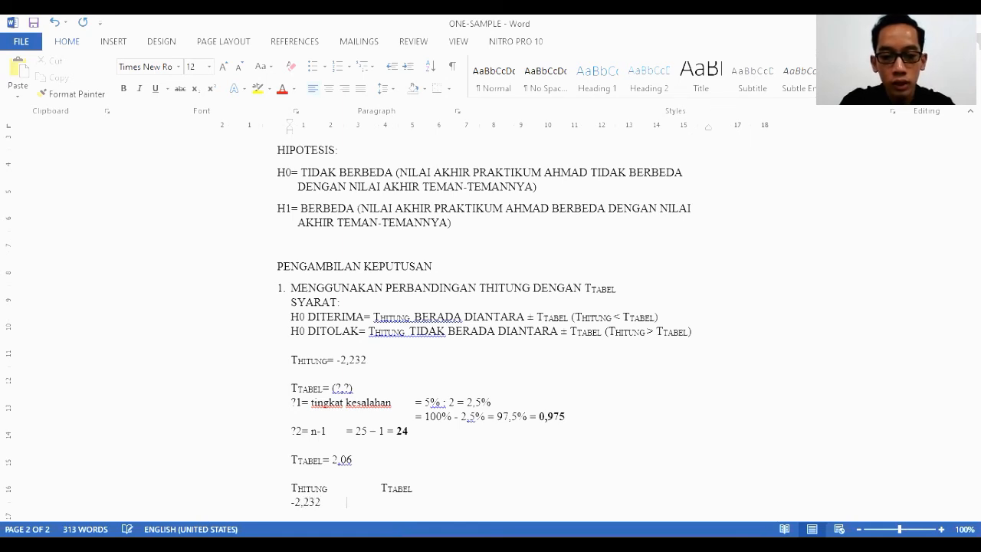
pyautogui.press('Tab')
pyautogui.press('Tab')
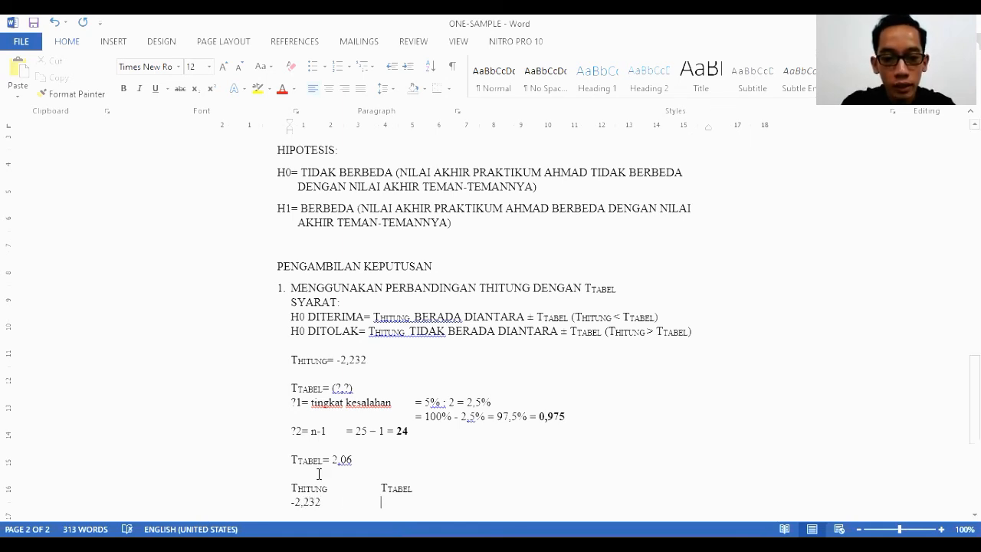
pyautogui.write('2,06')
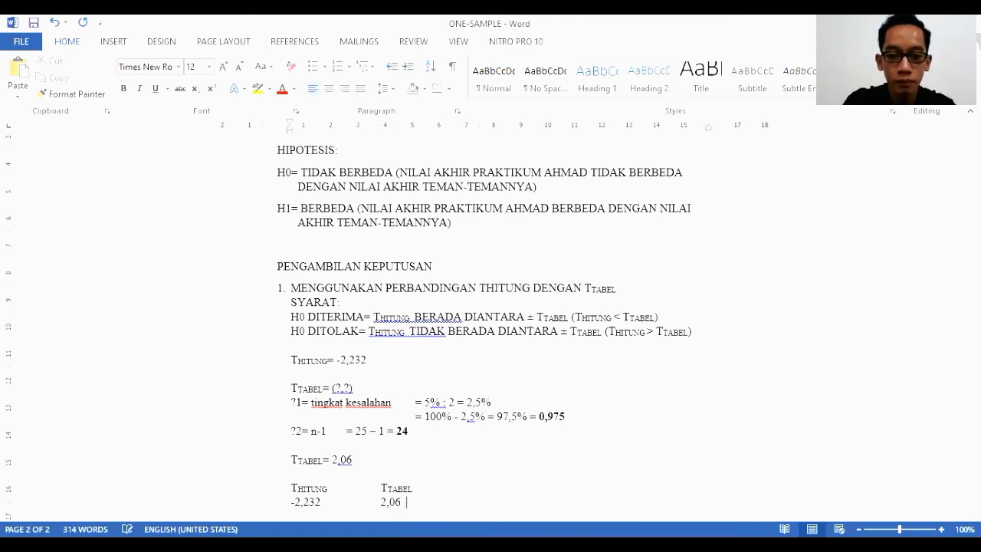
pyautogui.click(348, 502)
pyautogui.write('>')
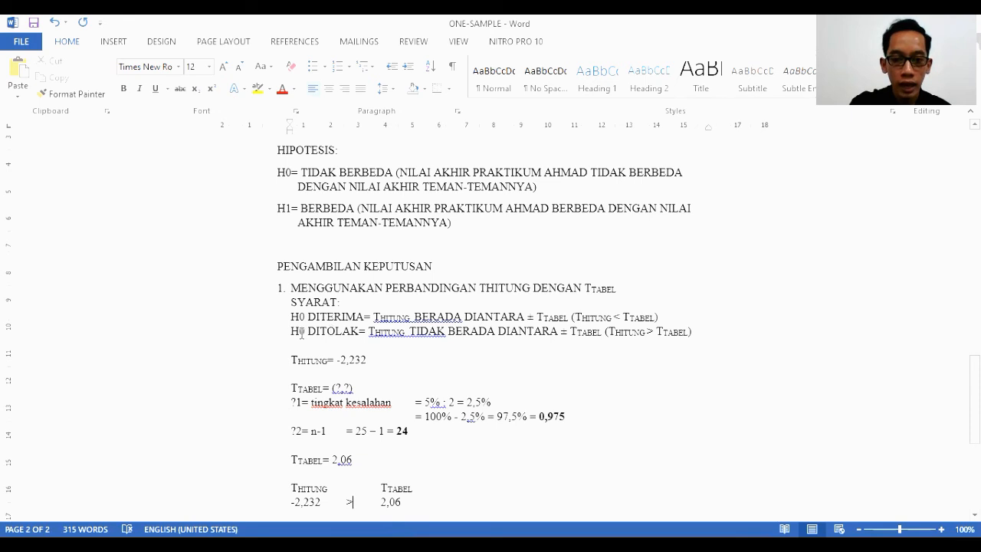
# - Add a right arrow and "H0 DITOLAK" after the 2,06 value, followed by a new line
pyautogui.click(466, 508)
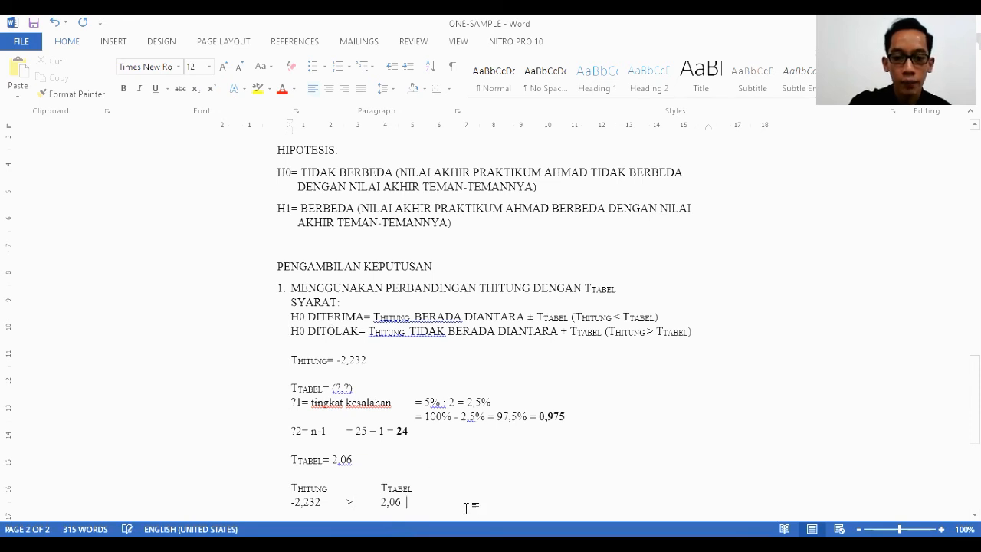
pyautogui.write('==')
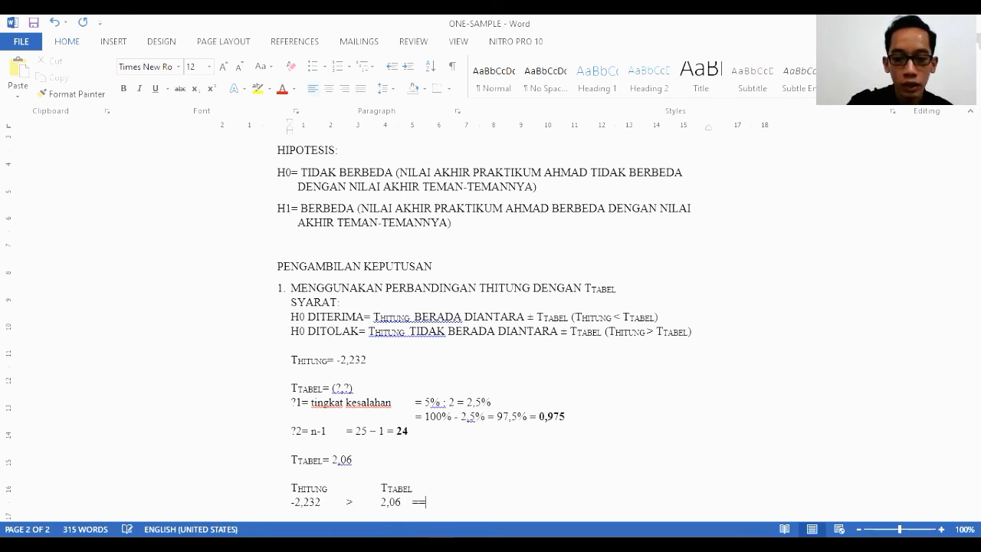
pyautogui.write('>')
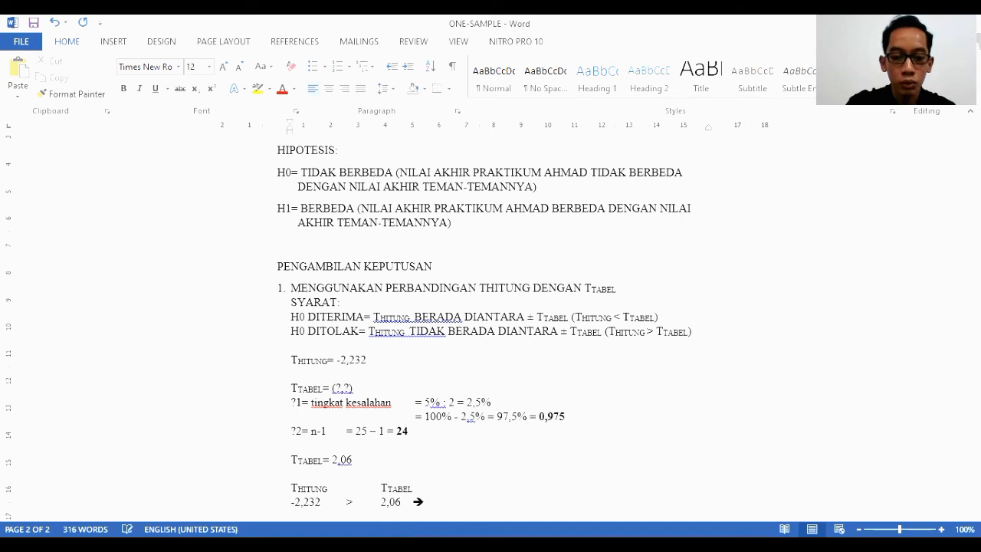
pyautogui.write('h')
pyautogui.press('BackSpace')
pyautogui.write('H')
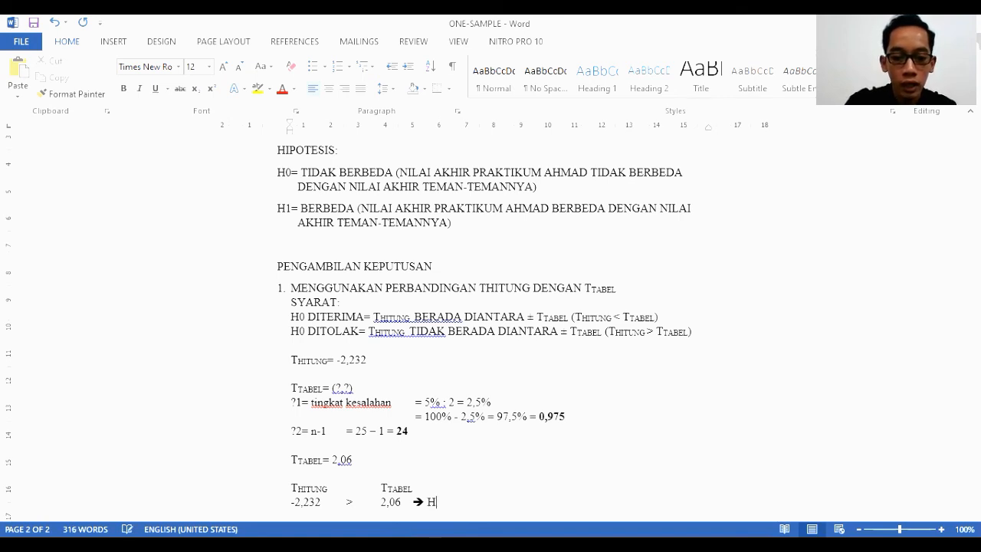
pyautogui.write('0 DITOLAK')
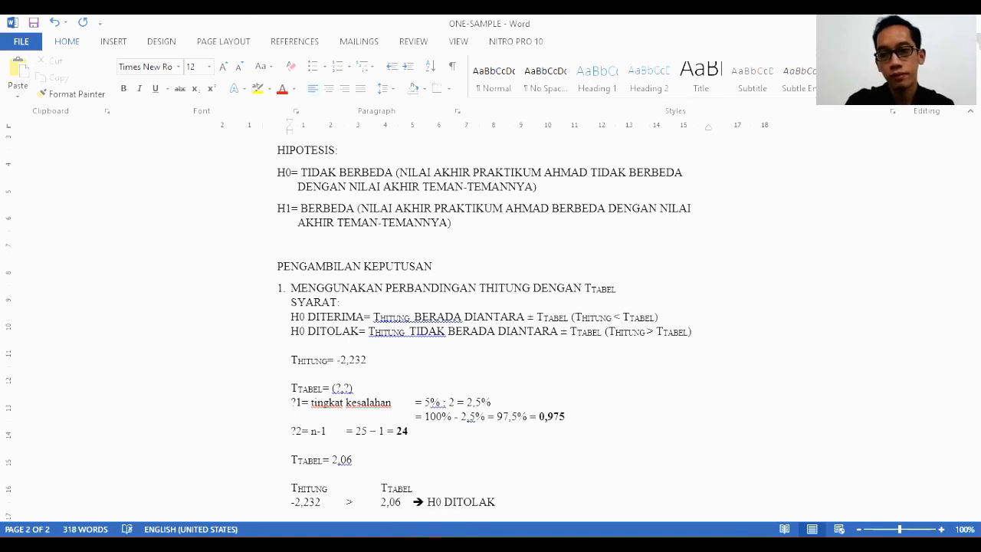
pyautogui.press('Return')
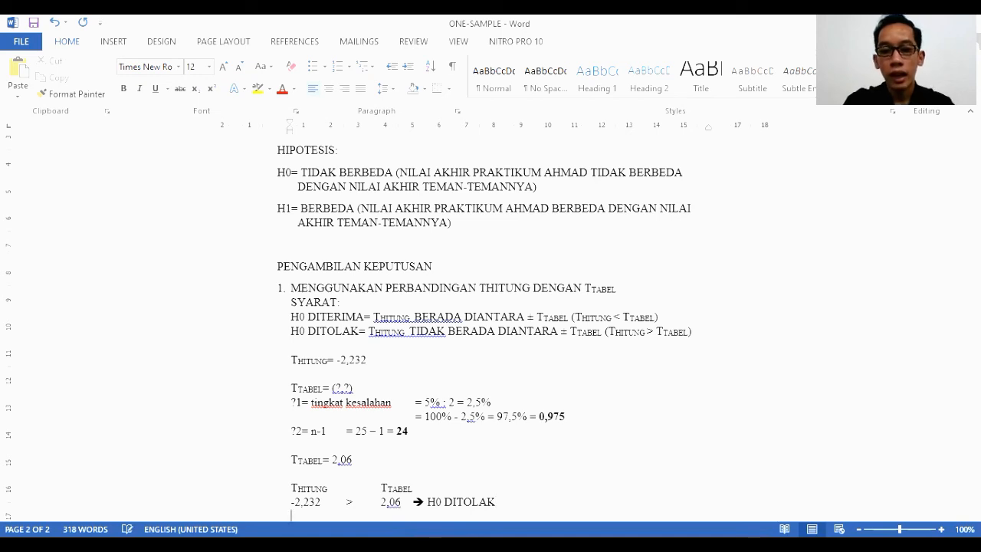
# - Copy the bracketed sentence of the H1 hypothesis and paste it after "KESIMPULAN:" on the line above section 2
pyautogui.scroll(-1, 943, 392)
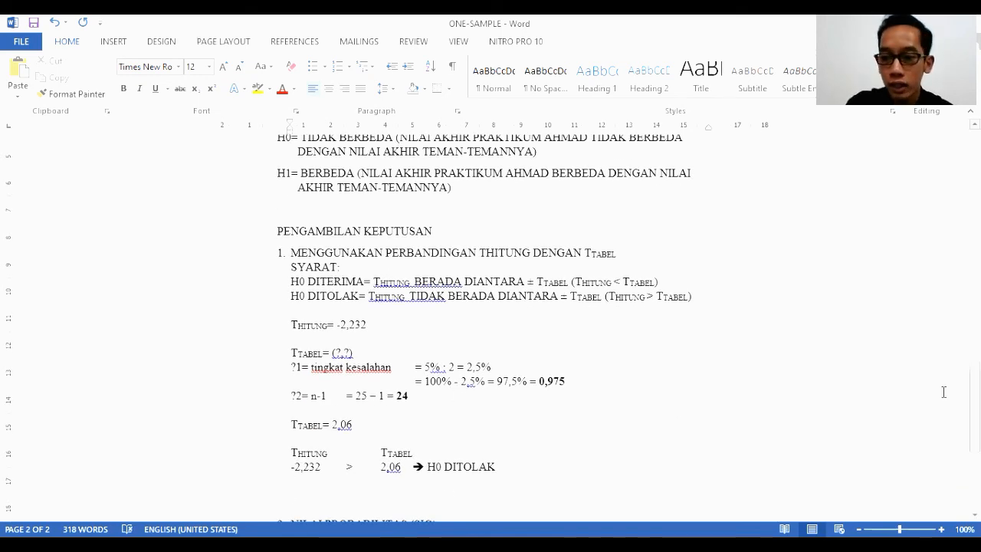
pyautogui.scroll(2, 692, 294)
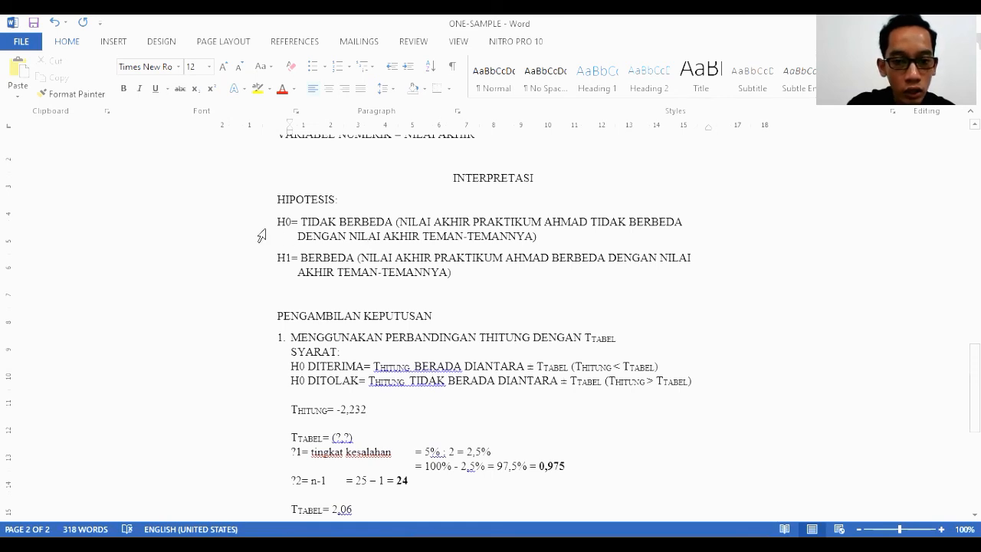
pyautogui.moveTo(278, 222); pyautogui.dragTo(545, 245)
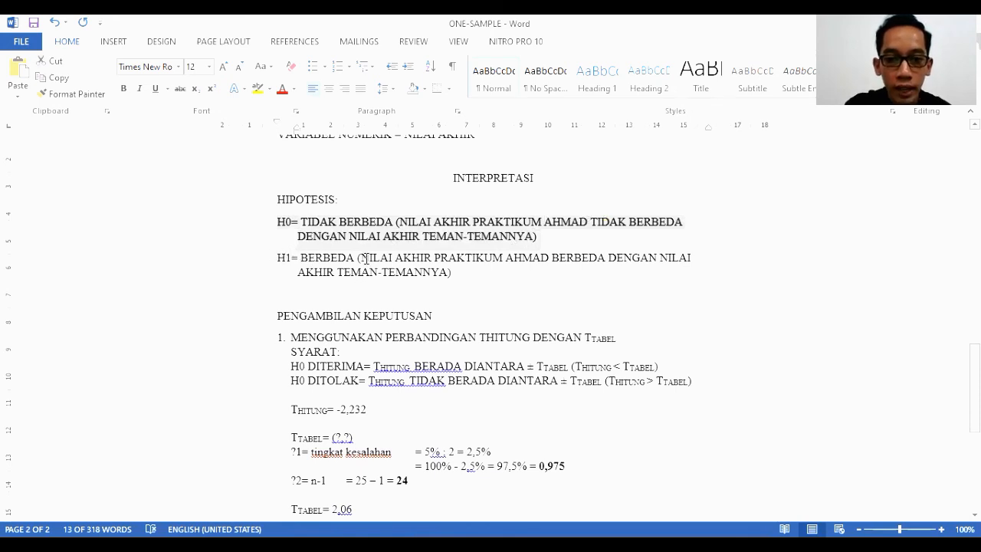
pyautogui.moveTo(365, 258); pyautogui.dragTo(450, 279)
pyautogui.hotkey('ctrl', 'c')
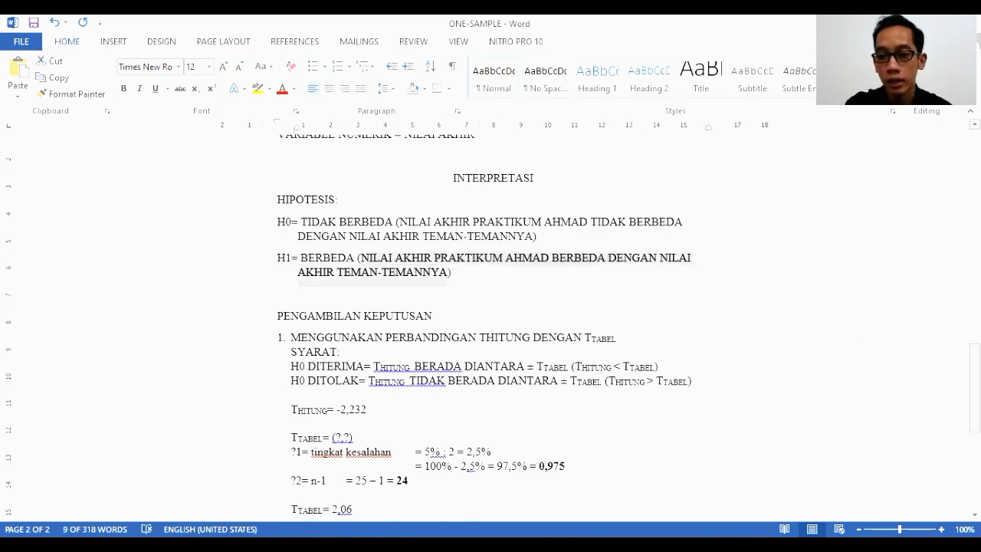
pyautogui.scroll(-3, 702, 376)
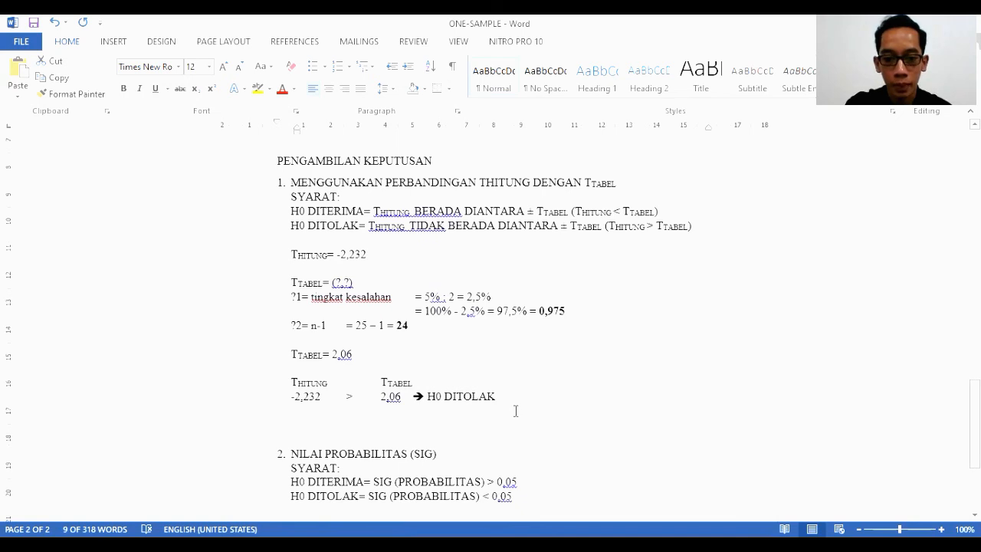
pyautogui.click(341, 429)
pyautogui.write('K')
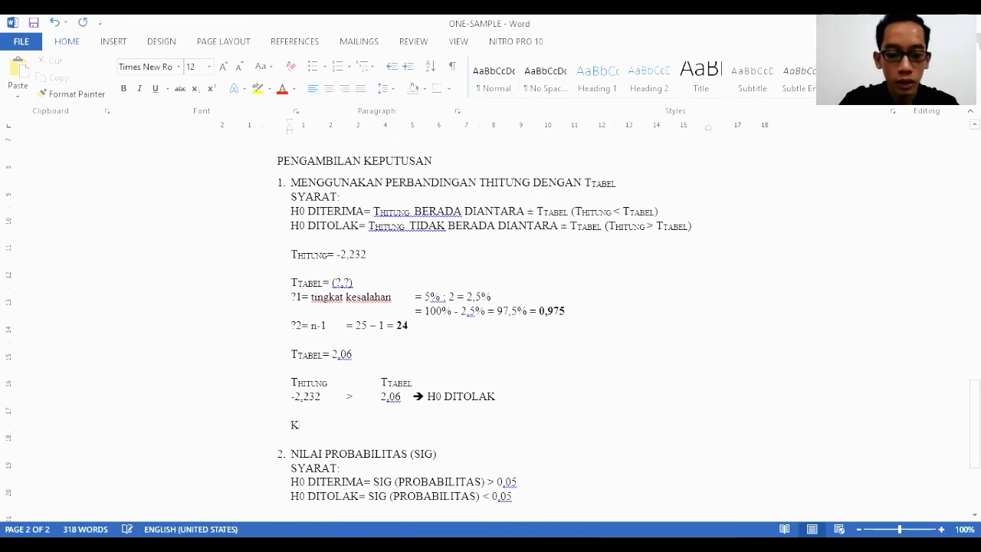
pyautogui.write('ESIMPULAN:')
pyautogui.hotkey('ctrl', 'v')
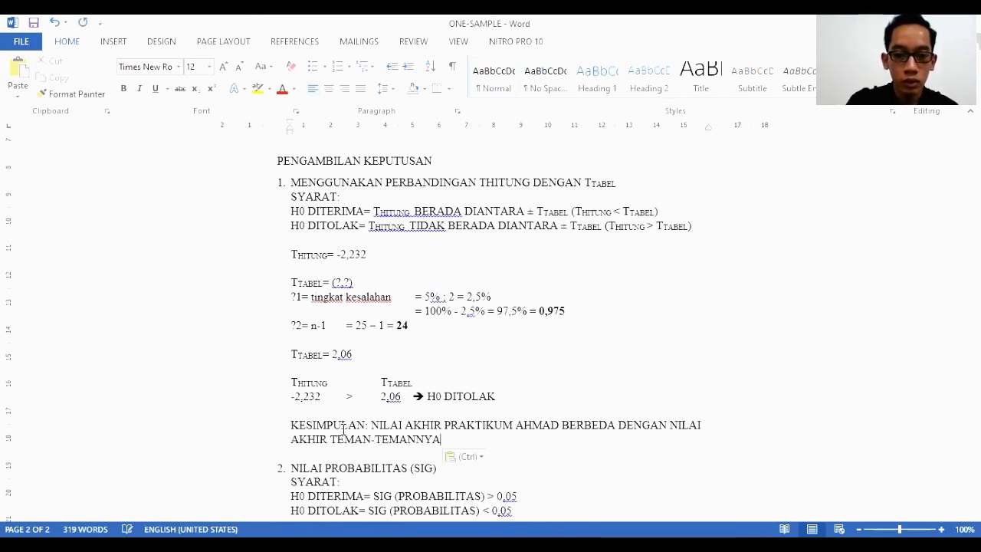
# - Make the label "KESIMPULAN:" bold
pyautogui.moveTo(320, 426); pyautogui.dragTo(372, 425)
pyautogui.click(379, 402)
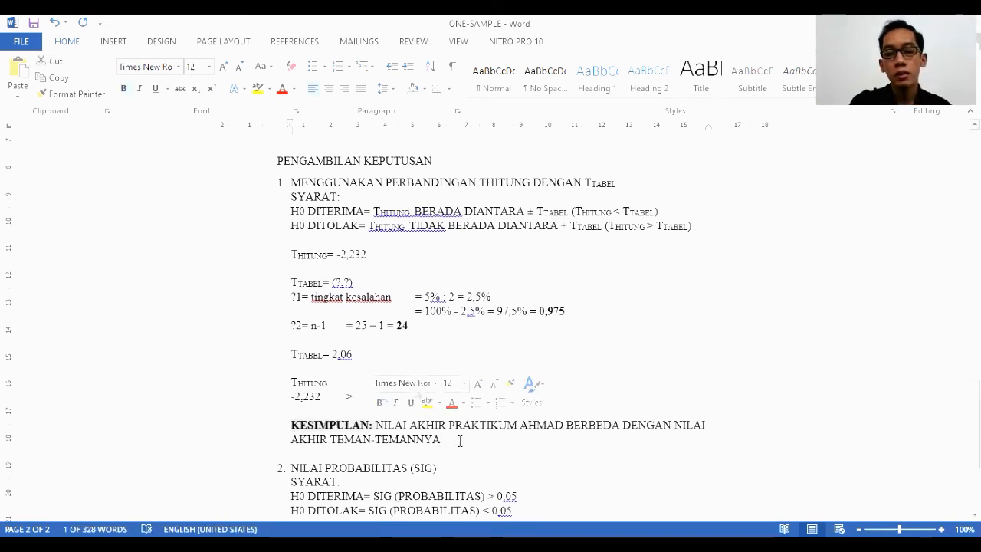
pyautogui.click(459, 440)
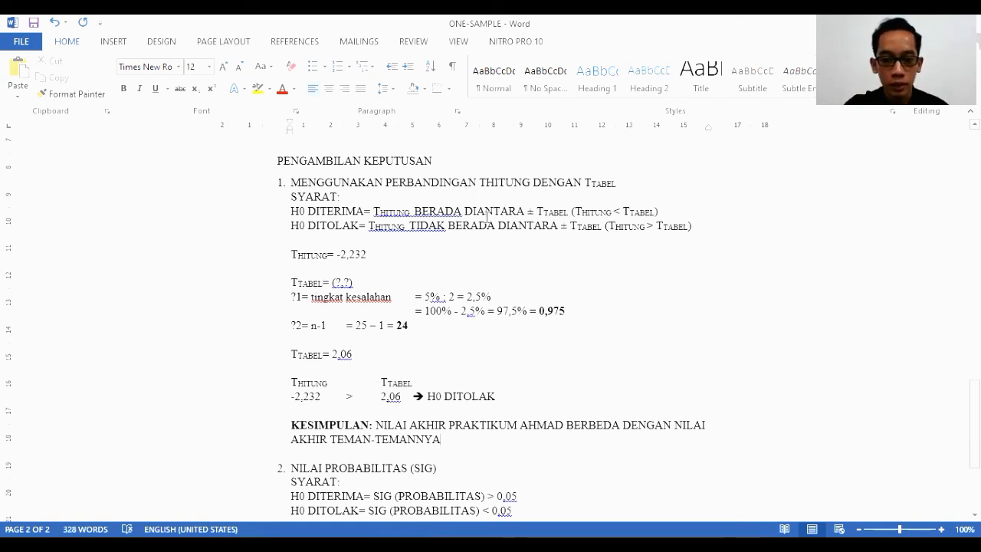
# - Write "SIG= 0,035" below section 2's H0 DITOLAK condition, taking Sig. (2-tailed) from the One-Sample Test table in the SPSS output
pyautogui.click(457, 467)
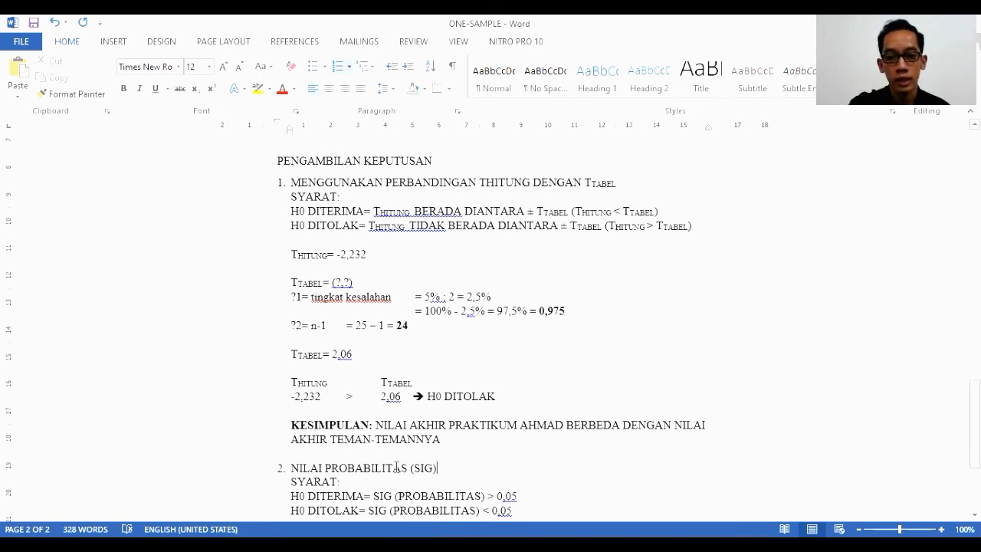
pyautogui.click(546, 515)
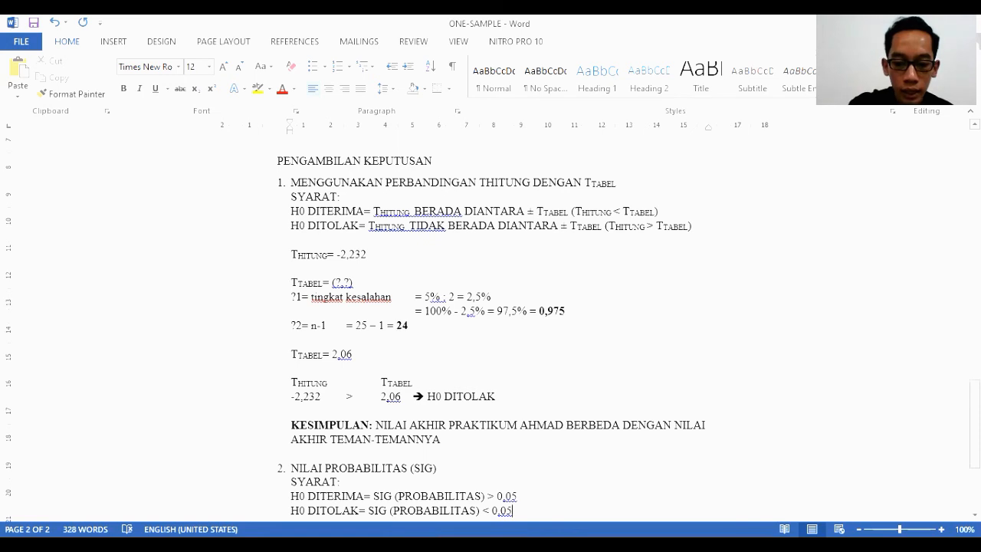
pyautogui.press('Return')
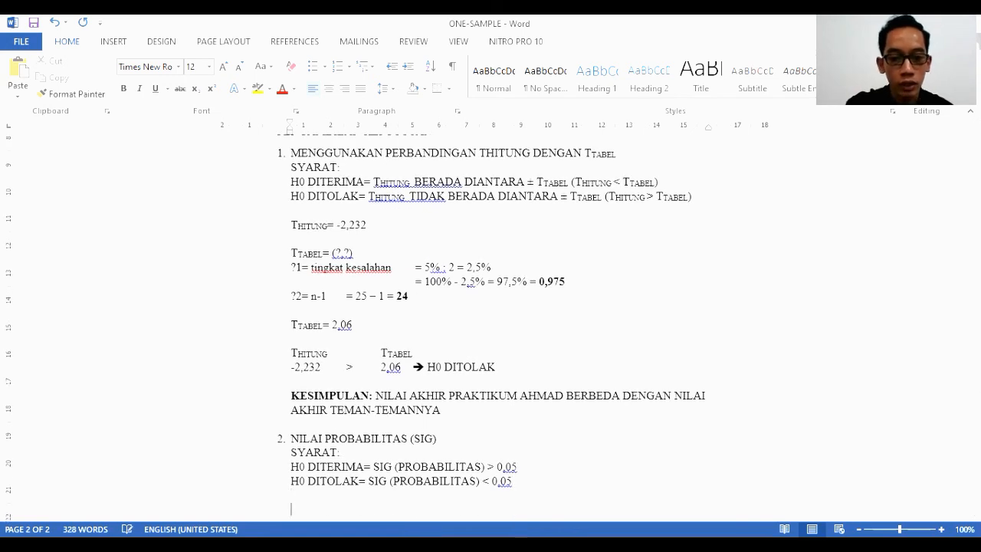
pyautogui.write('SIG')
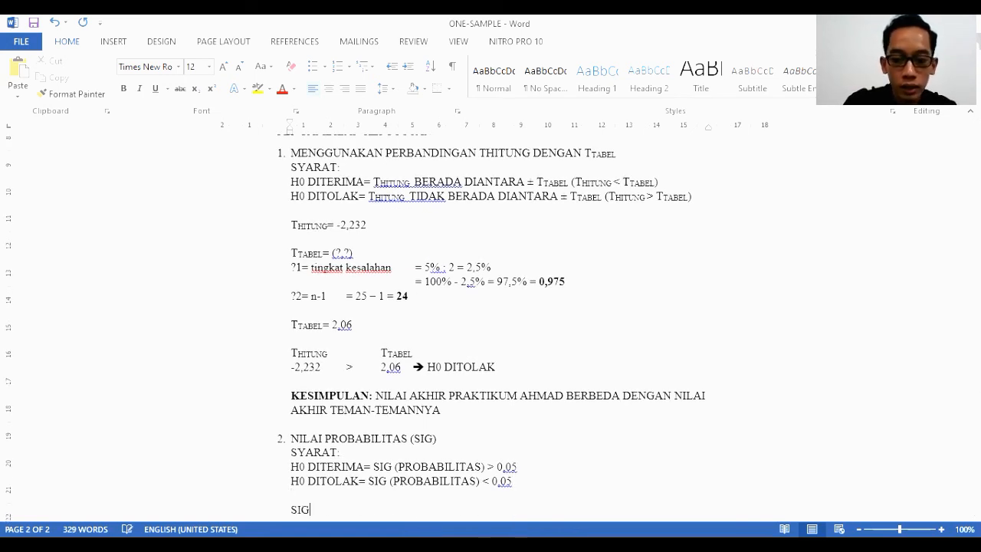
pyautogui.write('=')
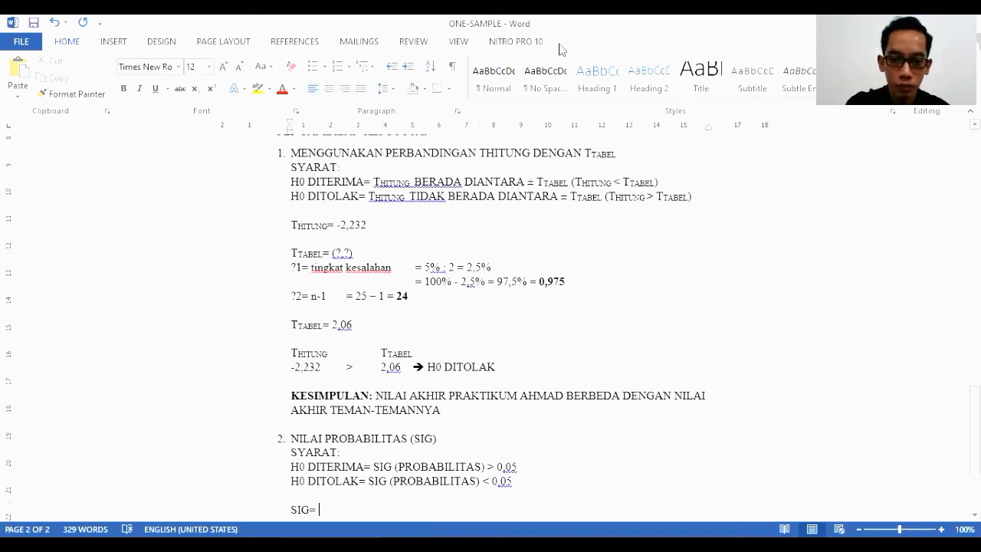
pyautogui.hotkey('alt', 'Tab')
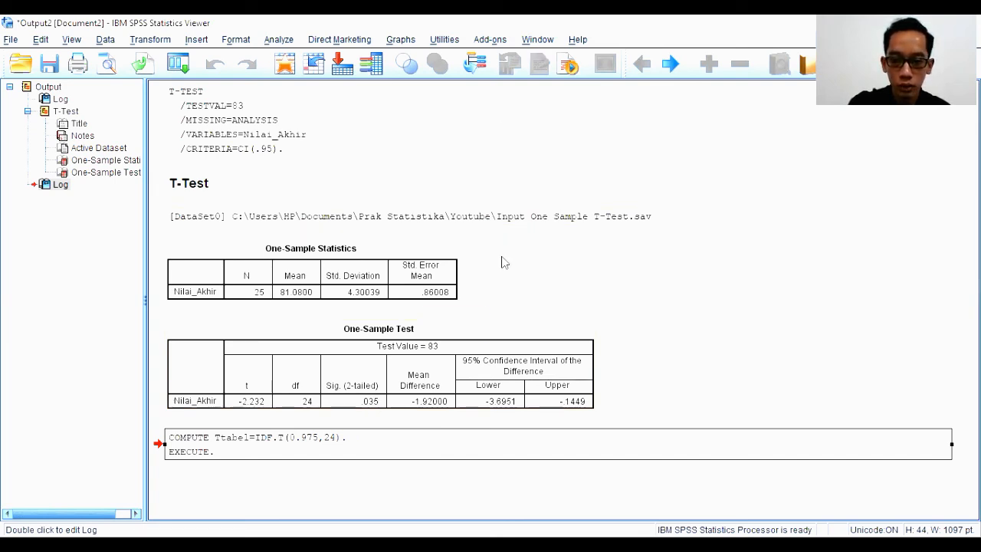
pyautogui.hotkey('alt', 'Tab')
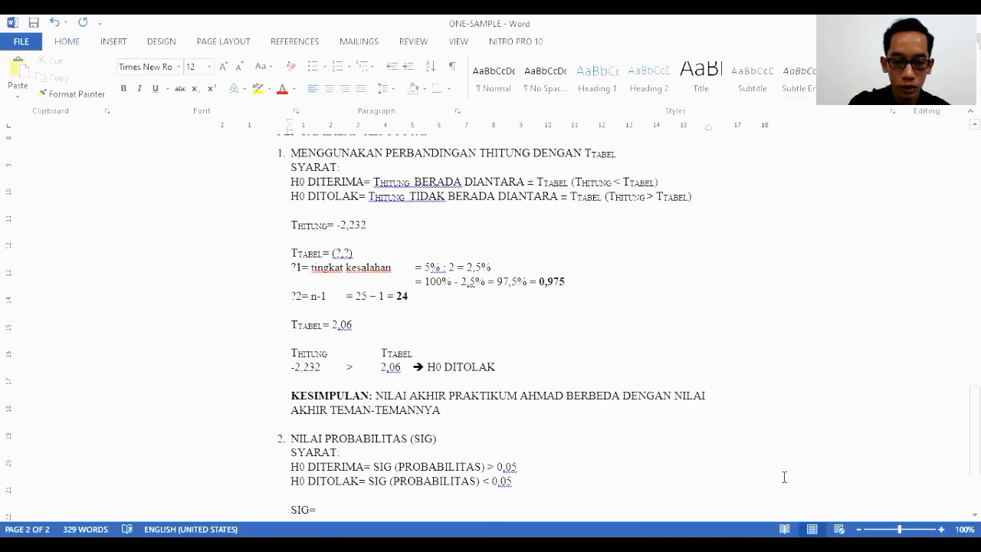
pyautogui.write('0,035')
# - Below "SIG= 0,035", write a two-row comparison with "SIG" and "0,05" as headings and "0,035 < 0,05" underneath
pyautogui.press('Return')
pyautogui.write('SIG')
pyautogui.press('Tab')
pyautogui.press('Tab')
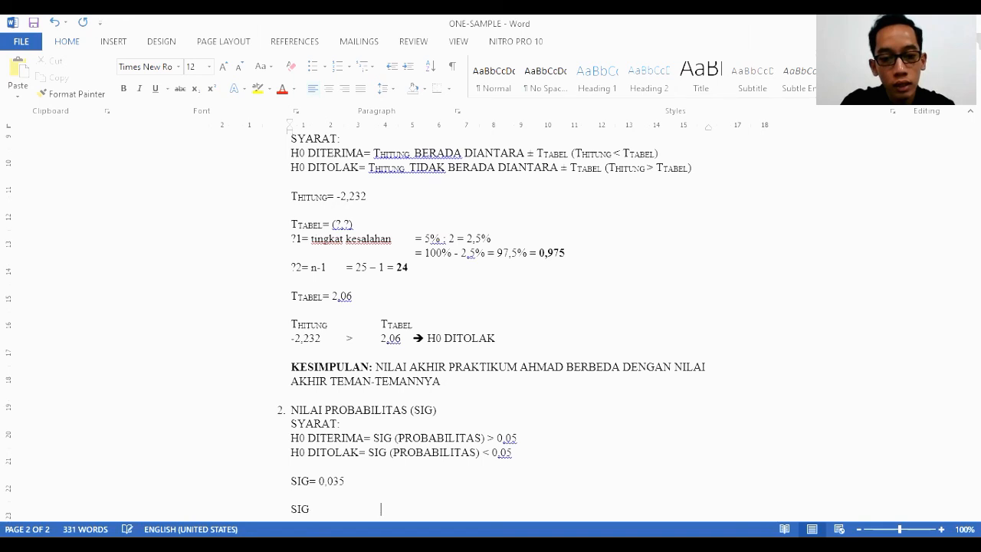
pyautogui.write('5')
pyautogui.press('Return')
pyautogui.write('0,035\t')
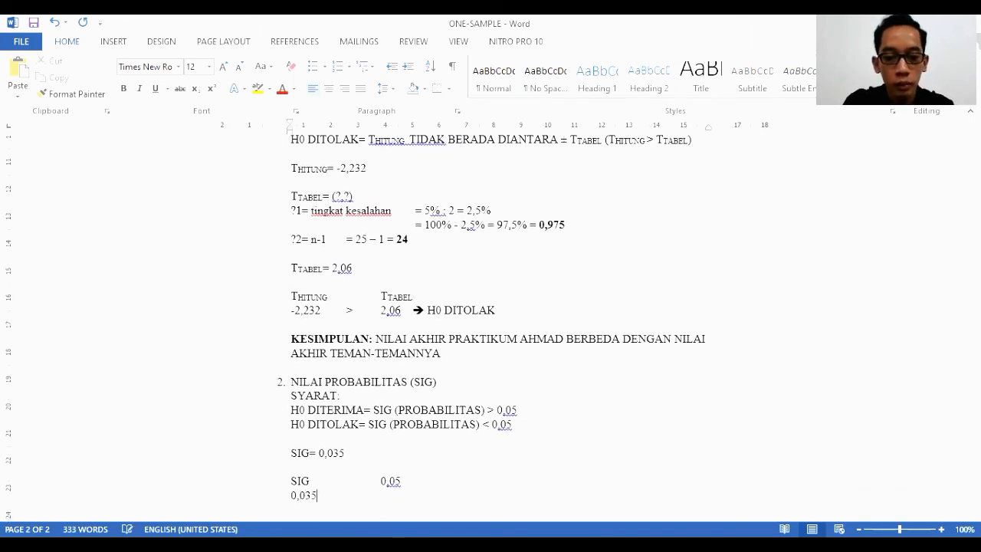
pyautogui.write('0,05')
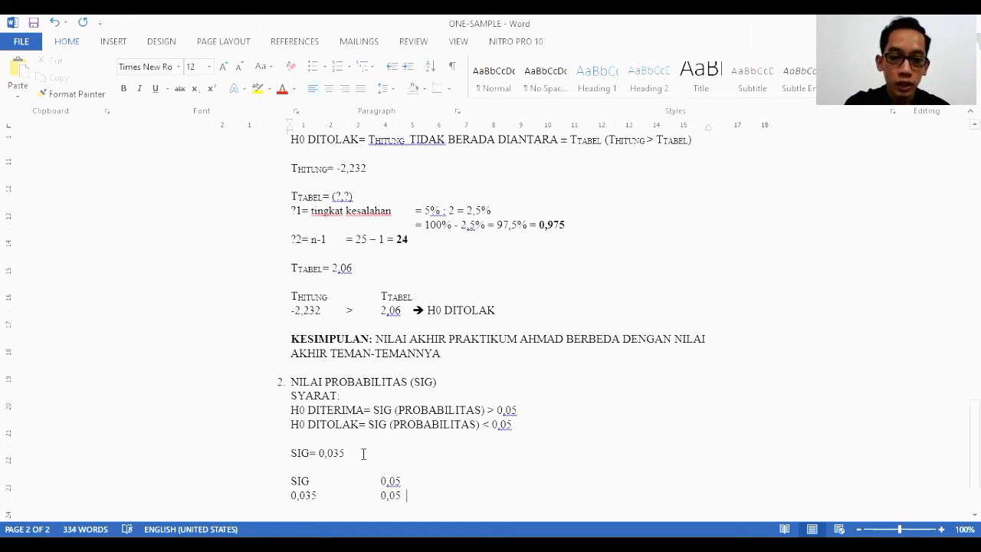
pyautogui.click(345, 498)
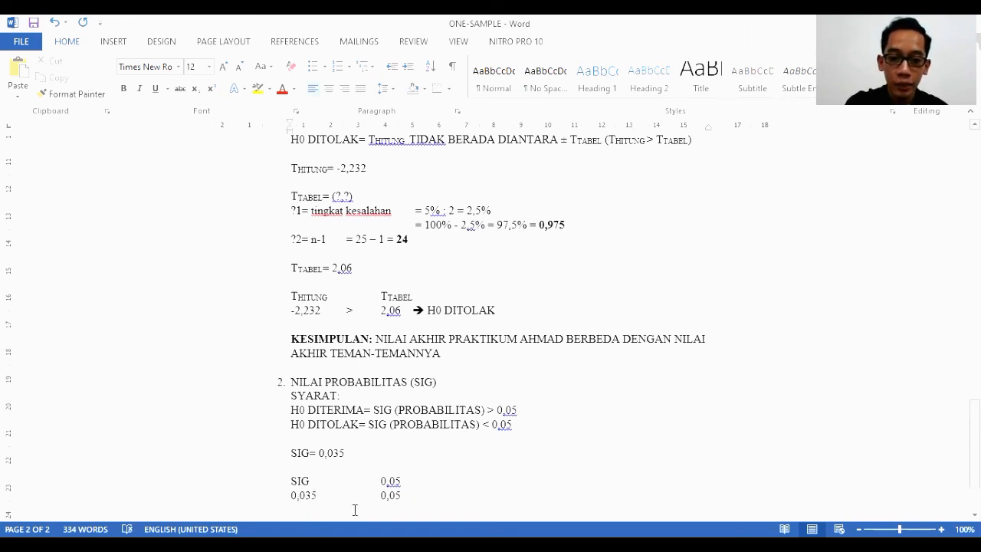
pyautogui.write('<')
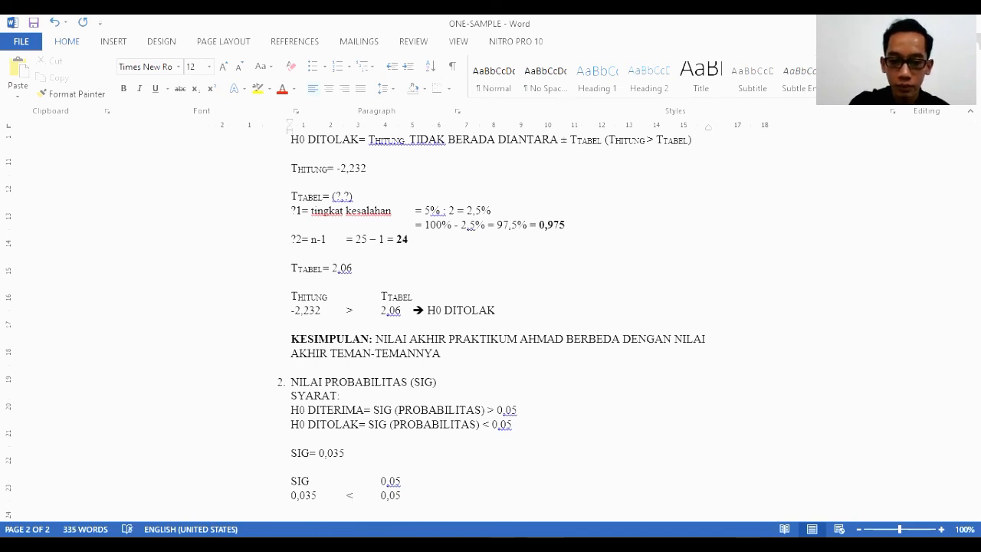
# - Add a right arrow and "H0 DITOLAK" after the 0,05 value in the significance comparison, followed by a blank line
pyautogui.click(416, 498)
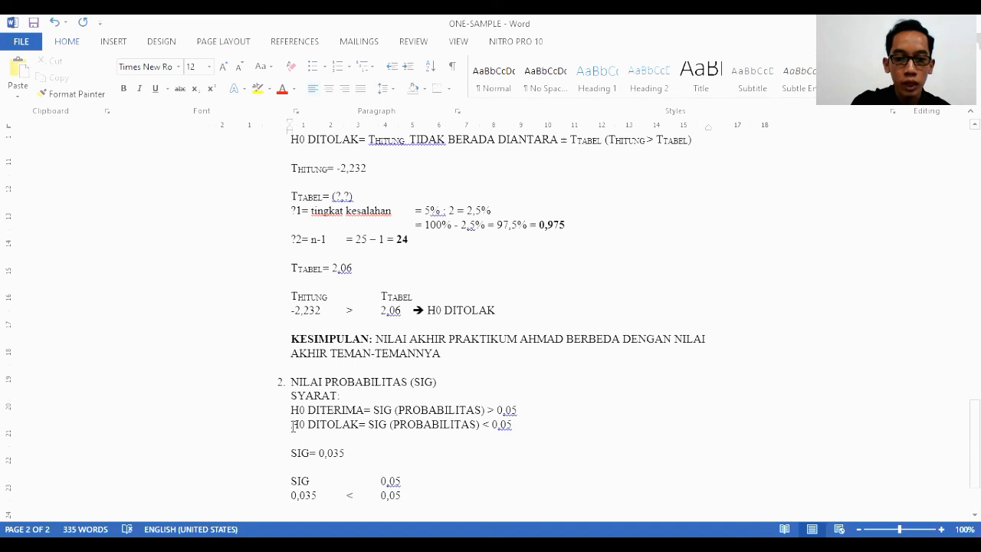
pyautogui.write('--> ')
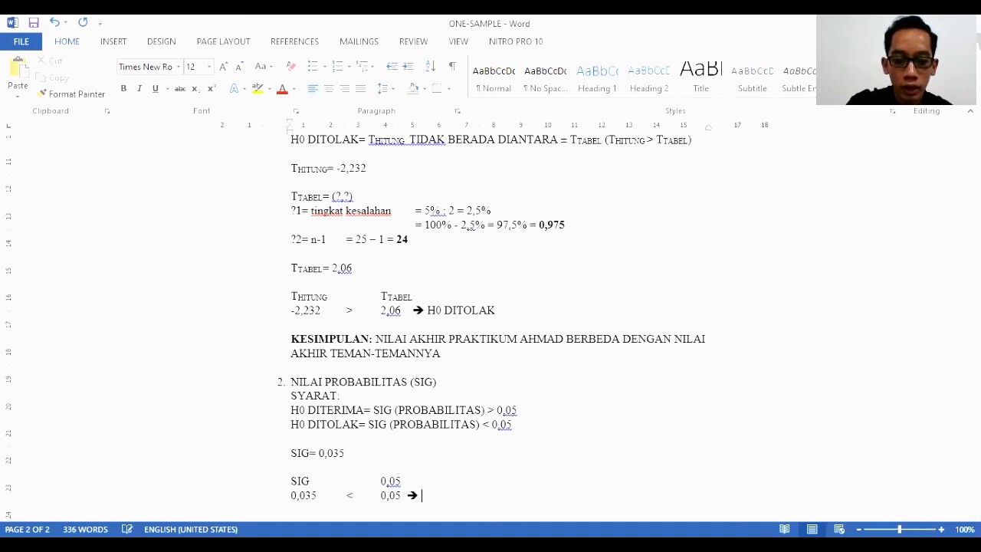
pyautogui.write('H0')
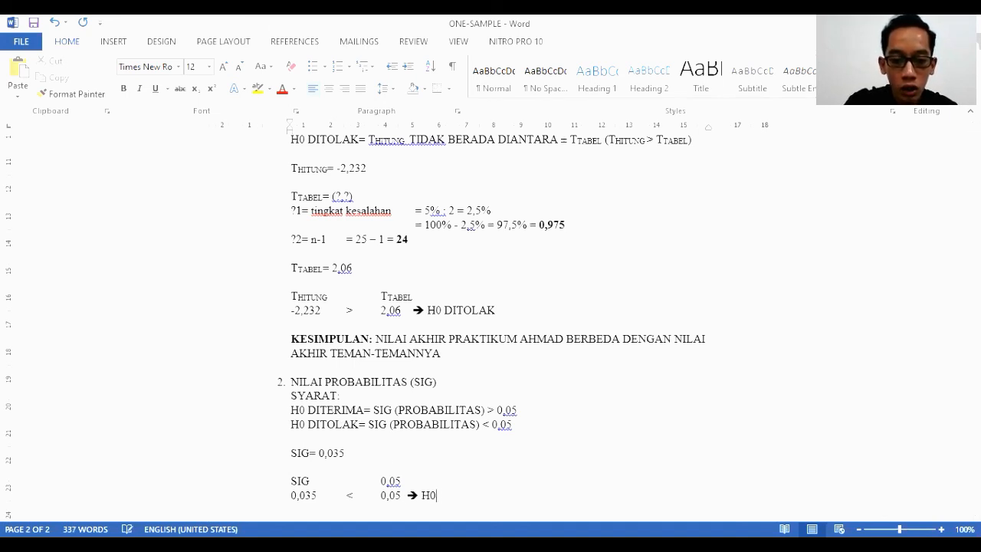
pyautogui.write(' DITOLAK')
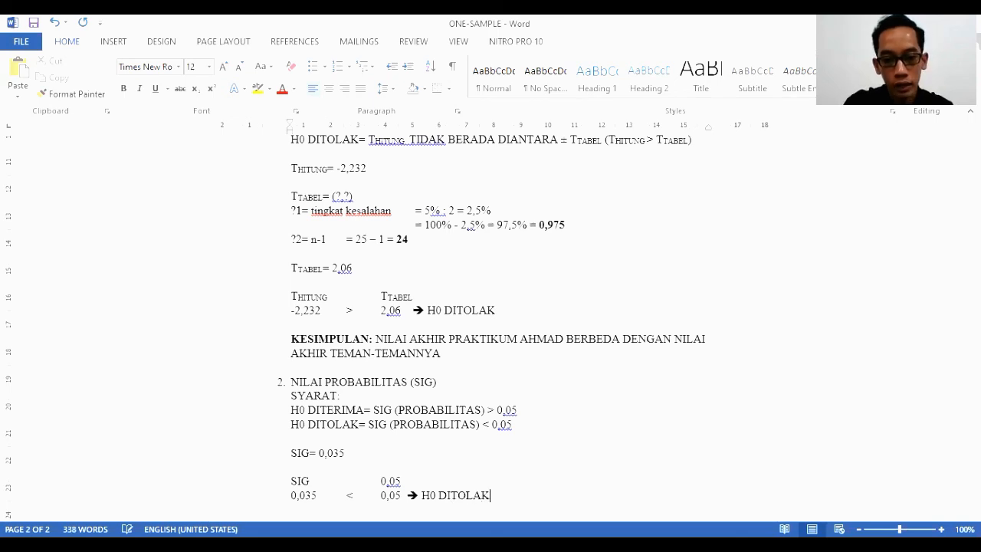
pyautogui.press('Return')
pyautogui.press('Return')
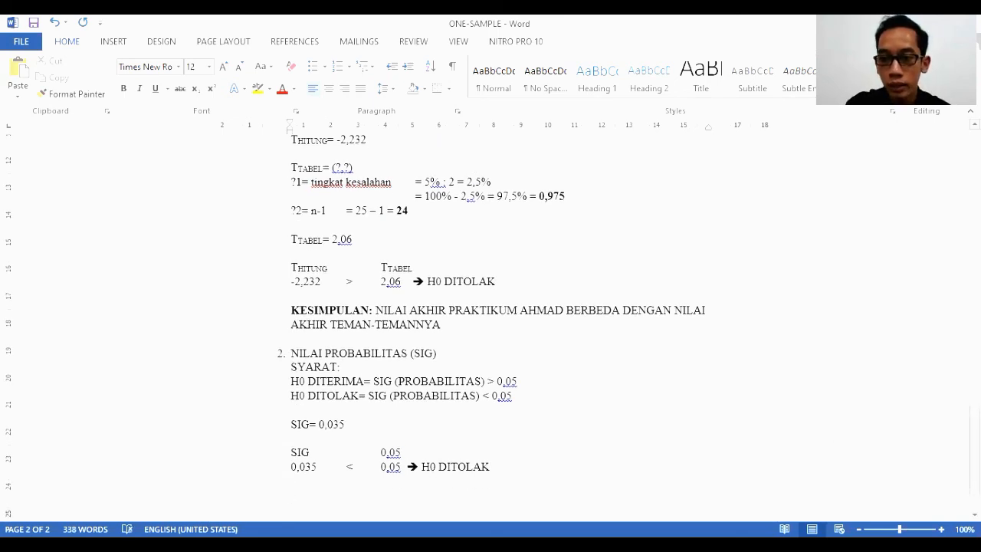
# - Copy section 1's whole "KESIMPULAN:" paragraph and paste it below the H0 DITOLAK result of section 2
pyautogui.scroll(6, 580, 269)
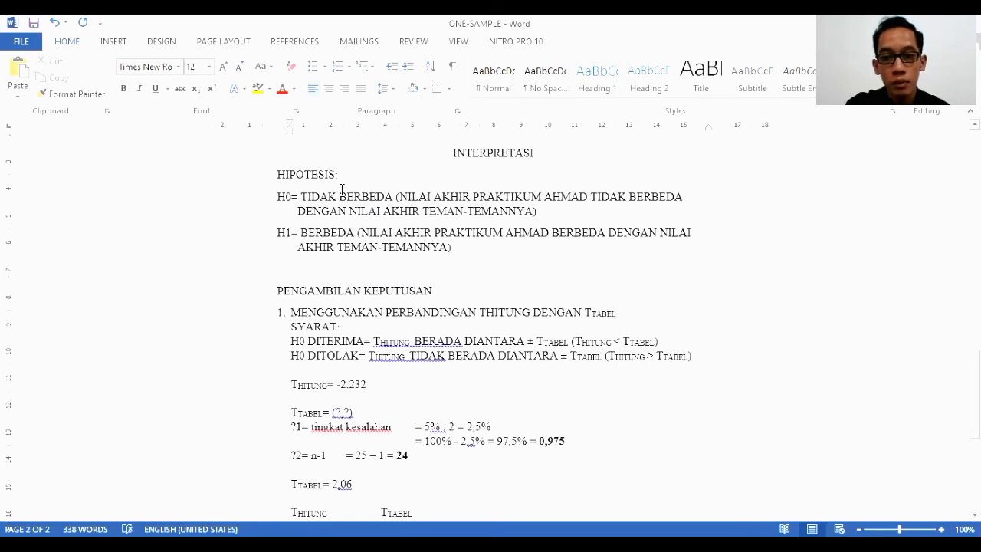
pyautogui.moveTo(276, 197); pyautogui.dragTo(537, 213)
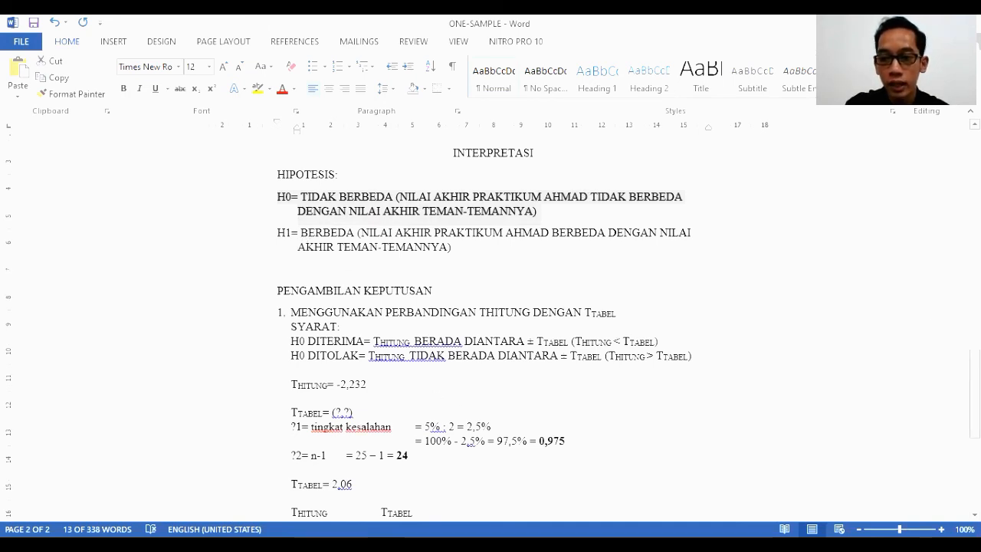
pyautogui.scroll(-6, 491, 322)
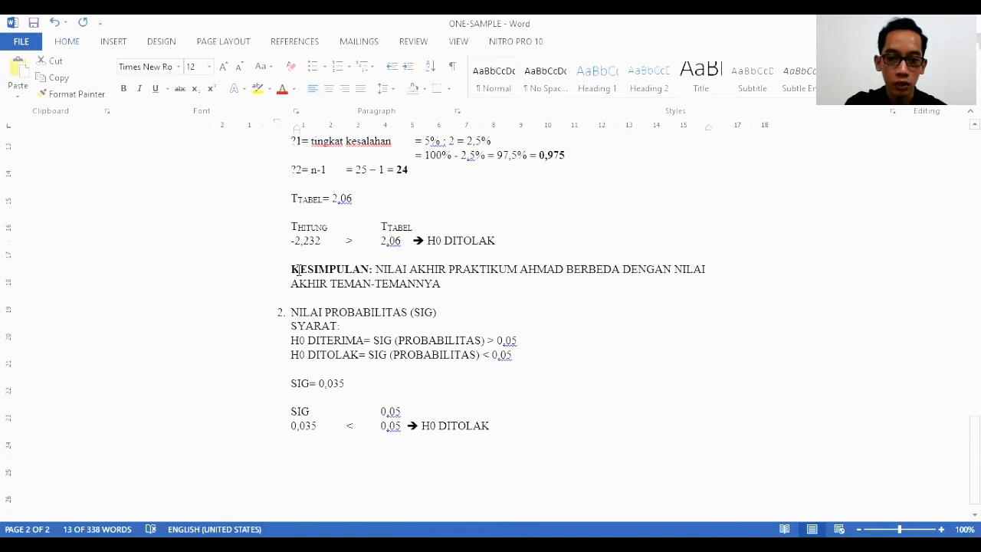
pyautogui.moveTo(438, 284); pyautogui.dragTo(440, 285)
pyautogui.hotkey('ctrl', 'c')
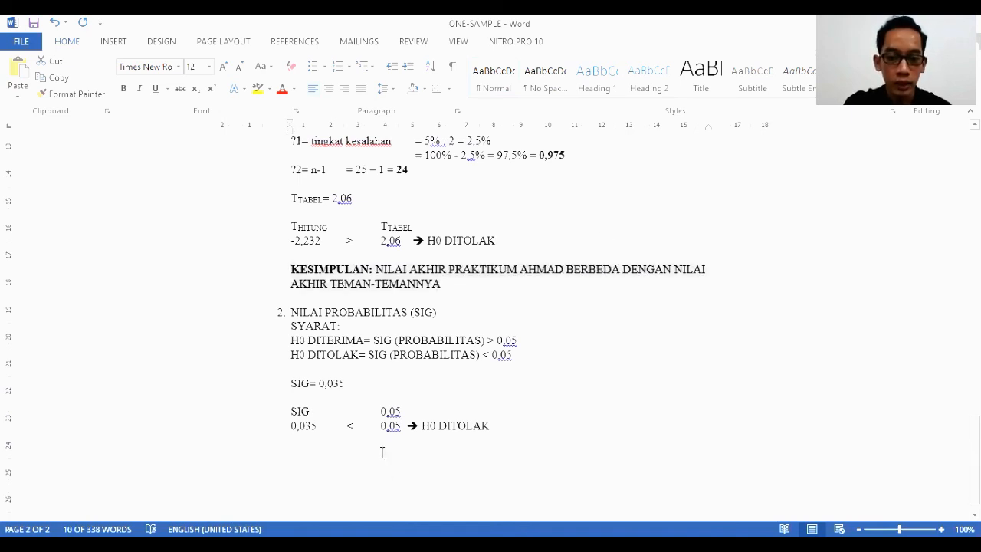
pyautogui.click(382, 452)
pyautogui.hotkey('ctrl', 'v')
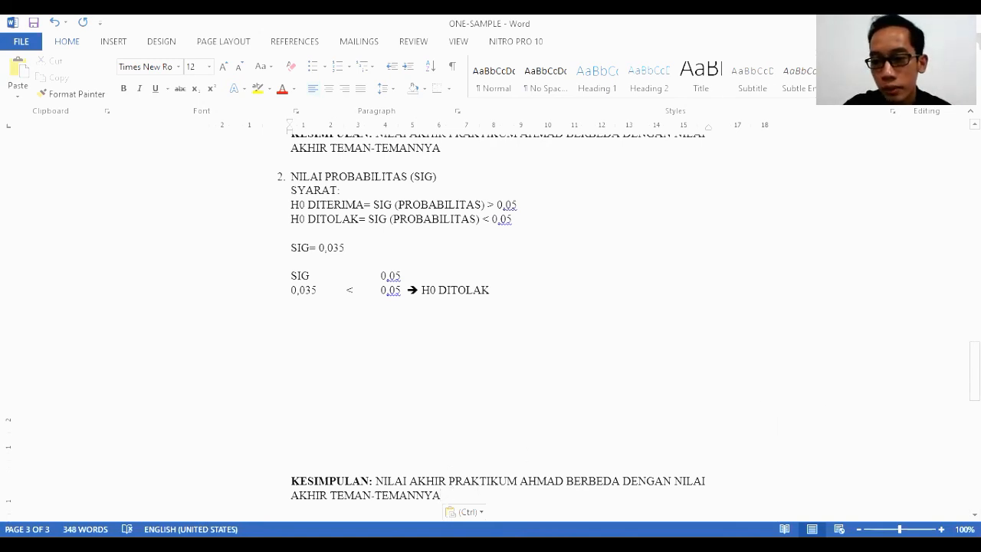
pyautogui.scroll(7, 491, 321)
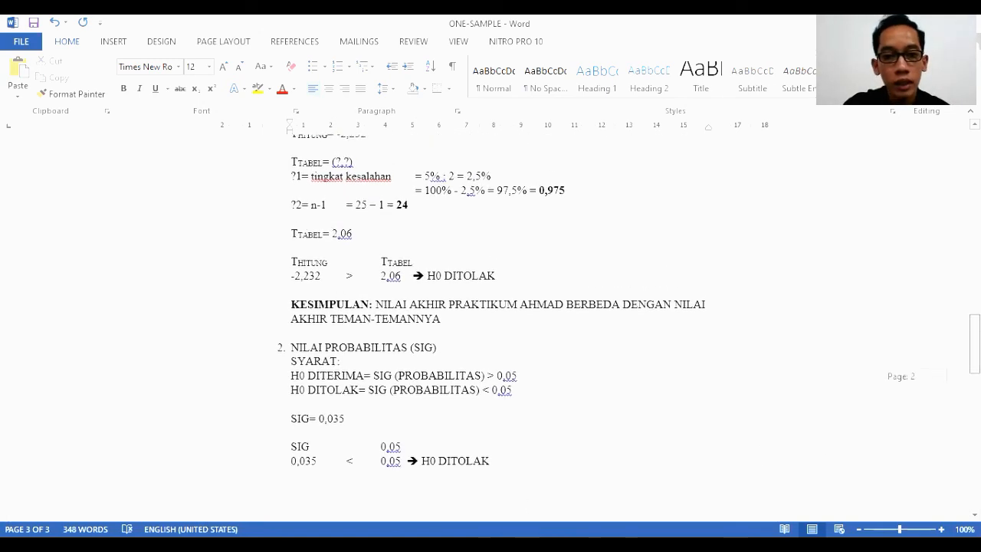
pyautogui.scroll(1, 490, 322)
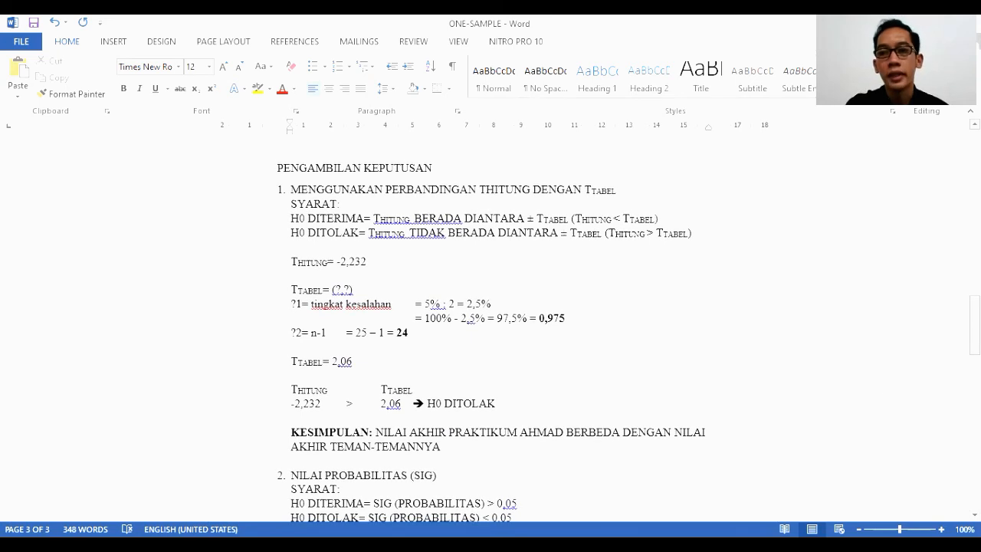